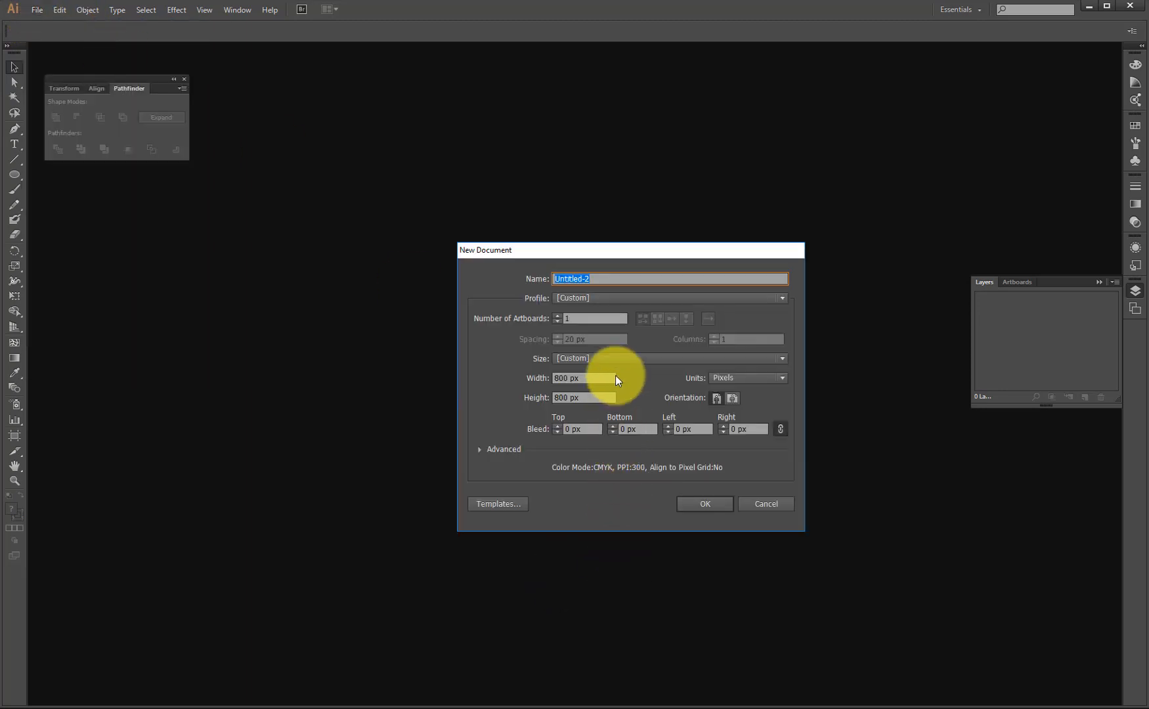
Create a new document 1080 px wide and 1080 px high with one artboard
{"action": "left_click", "coordinate": [542, 380]}
{"action": "type", "text": "1080"}
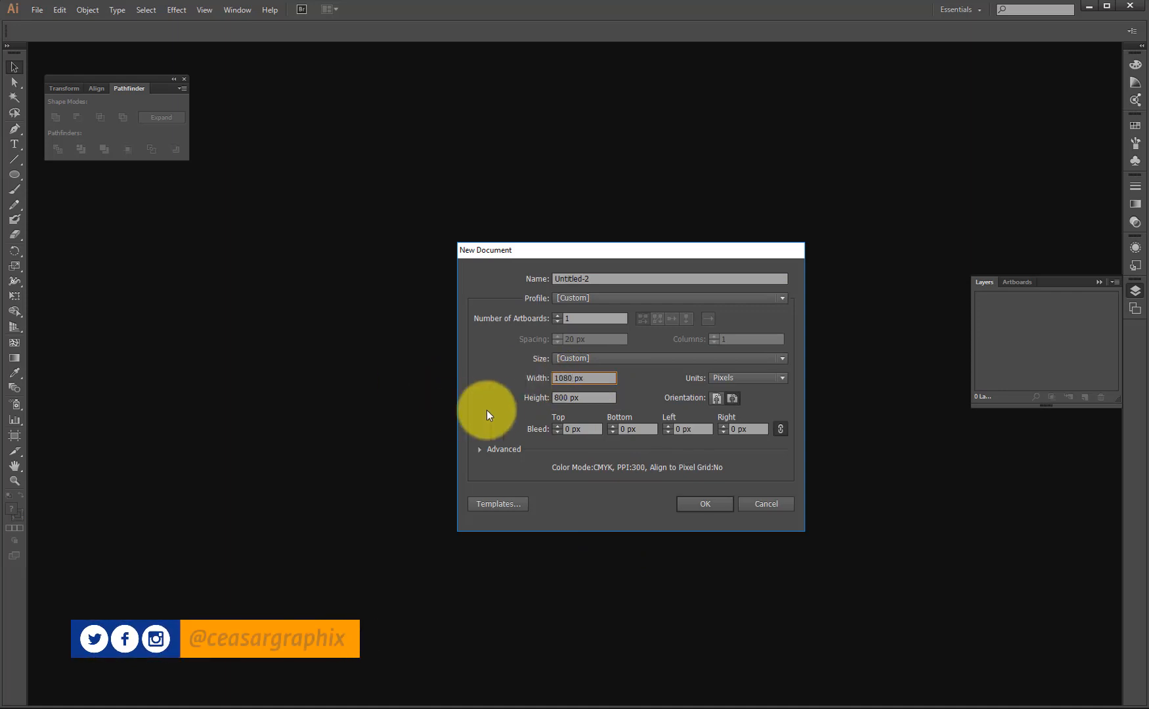
{"action": "left_click", "coordinate": [529, 399]}
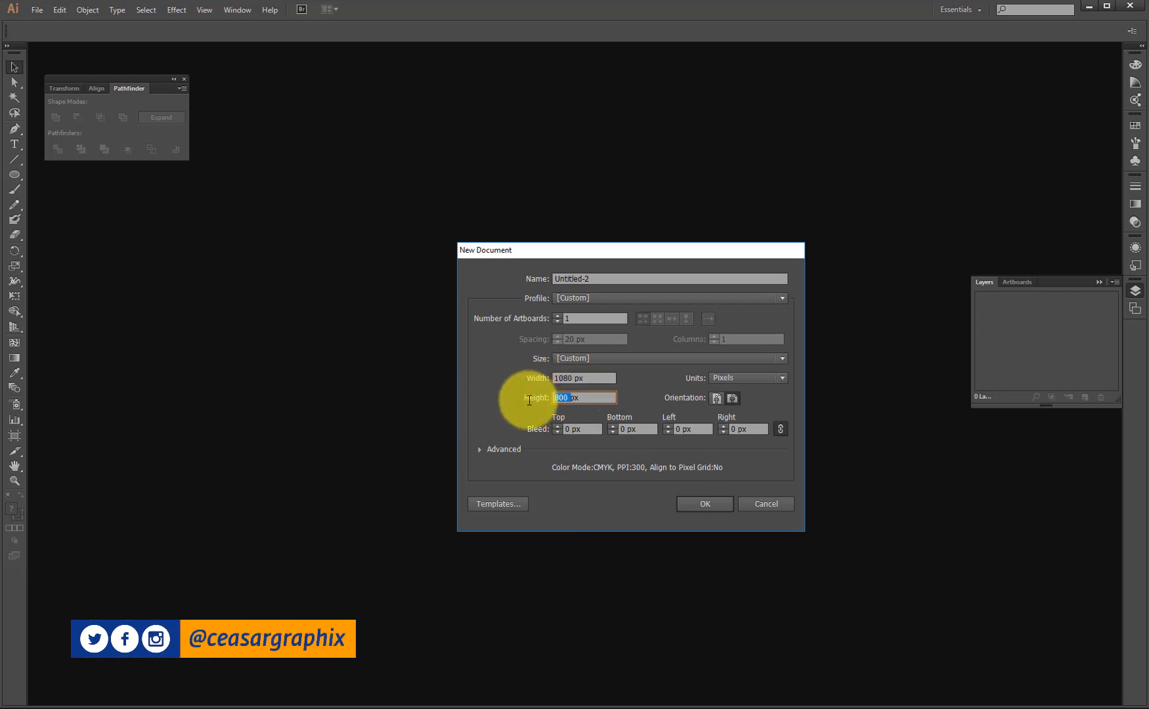
{"action": "type", "text": "1080"}
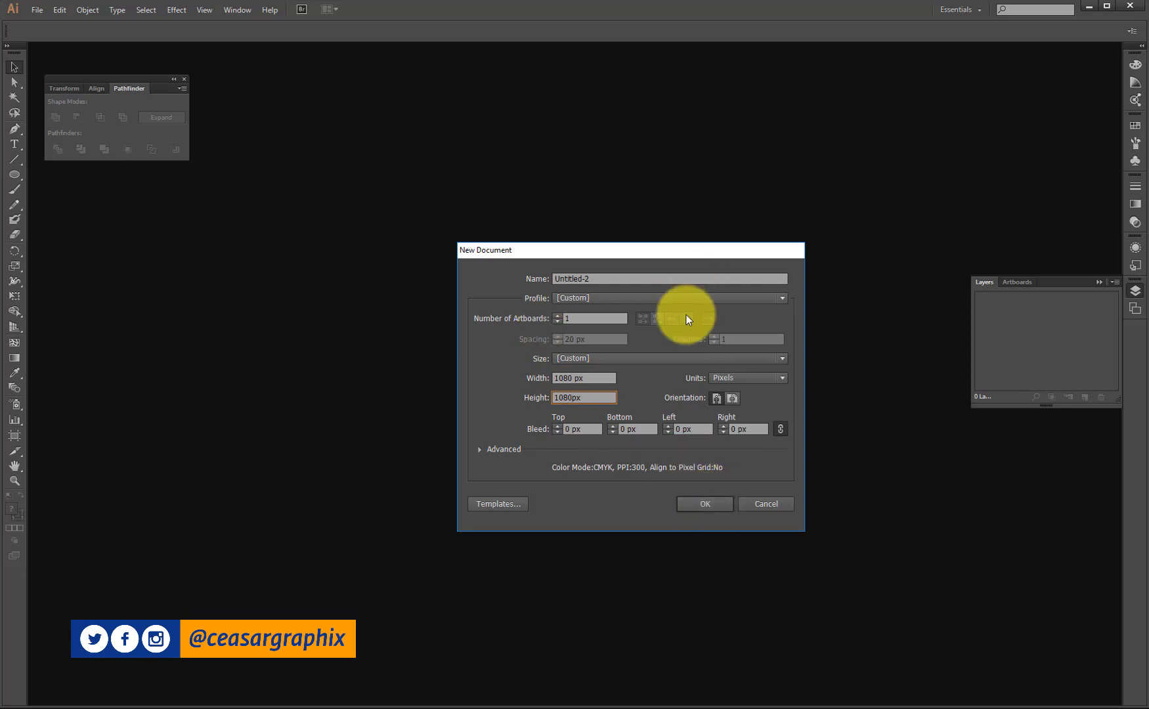
{"action": "left_click", "coordinate": [709, 506]}
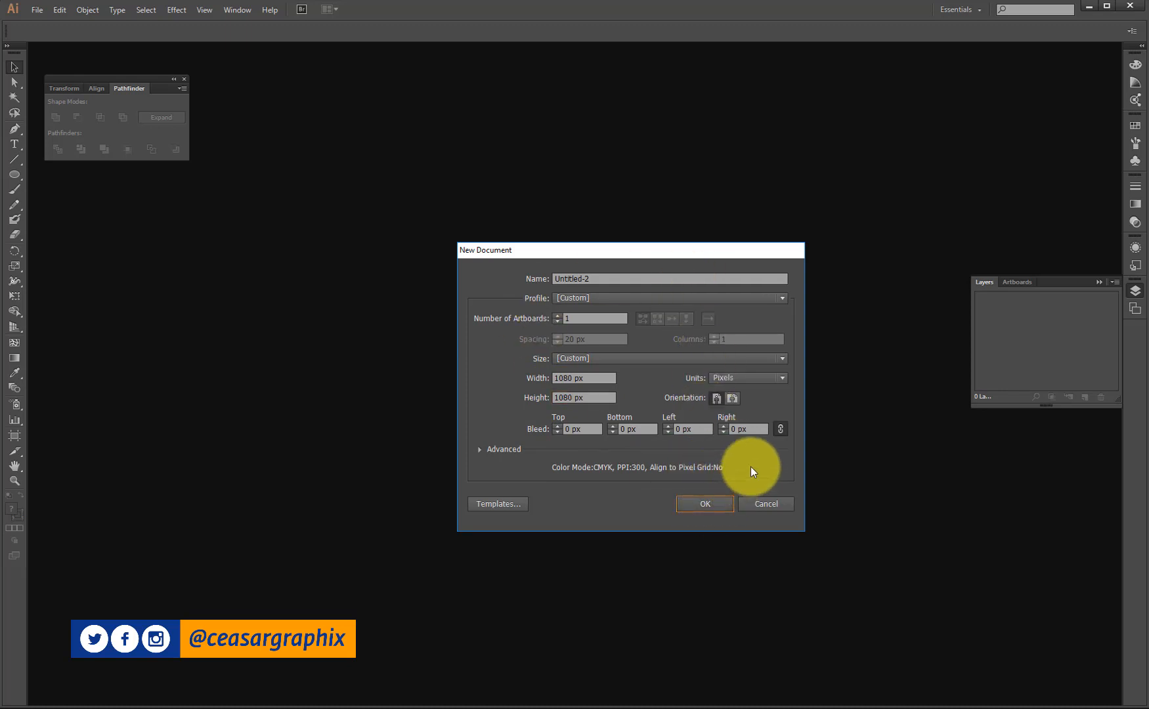
{"action": "left_click", "coordinate": [565, 319]}
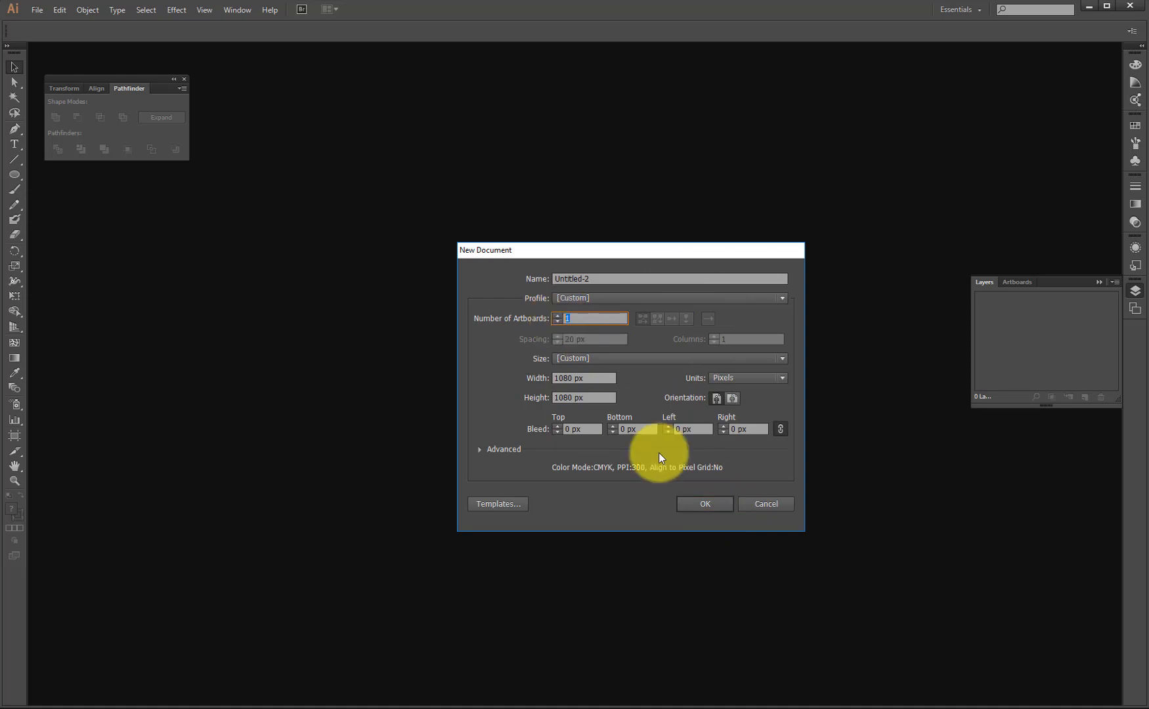
{"action": "left_click", "coordinate": [698, 504]}
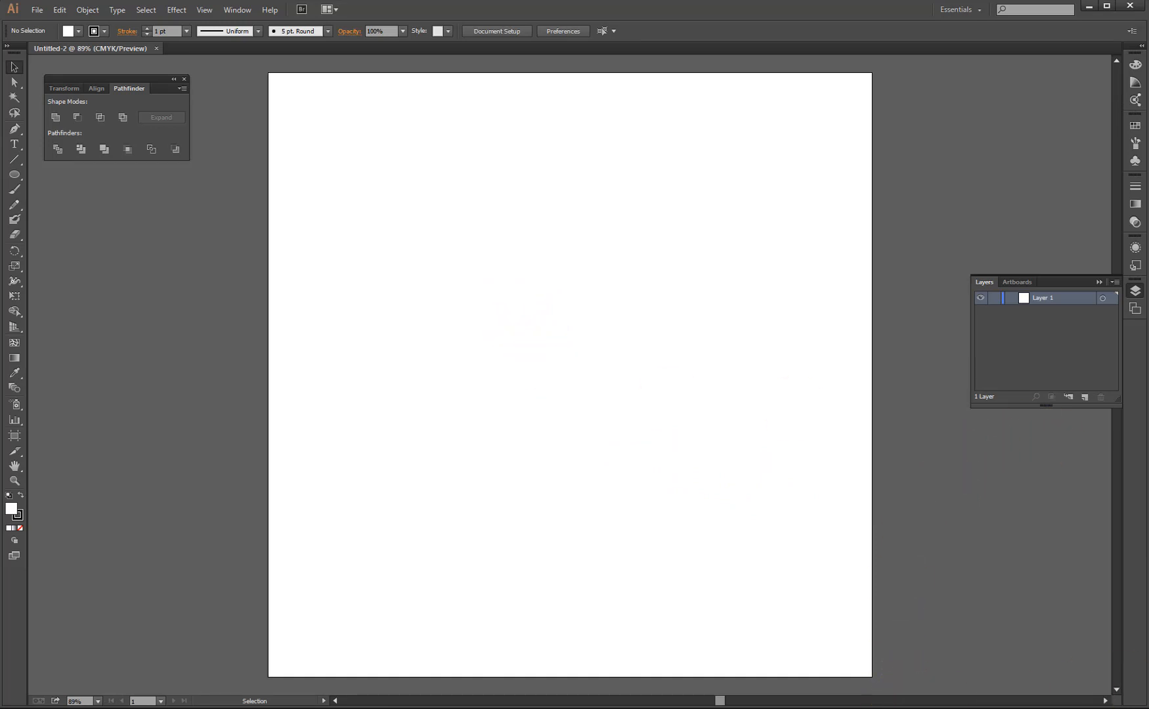
Align the turntable photo with the artboard's upper-left corner and scale it to fill the artboard at 1080 × 1080 px
{"action": "mouse_move", "coordinate": [374, 339]}
{"action": "left_mouse_down"}
{"action": "mouse_move", "coordinate": [358, 317]}
{"action": "mouse_move", "coordinate": [376, 317]}
{"action": "left_mouse_up"}
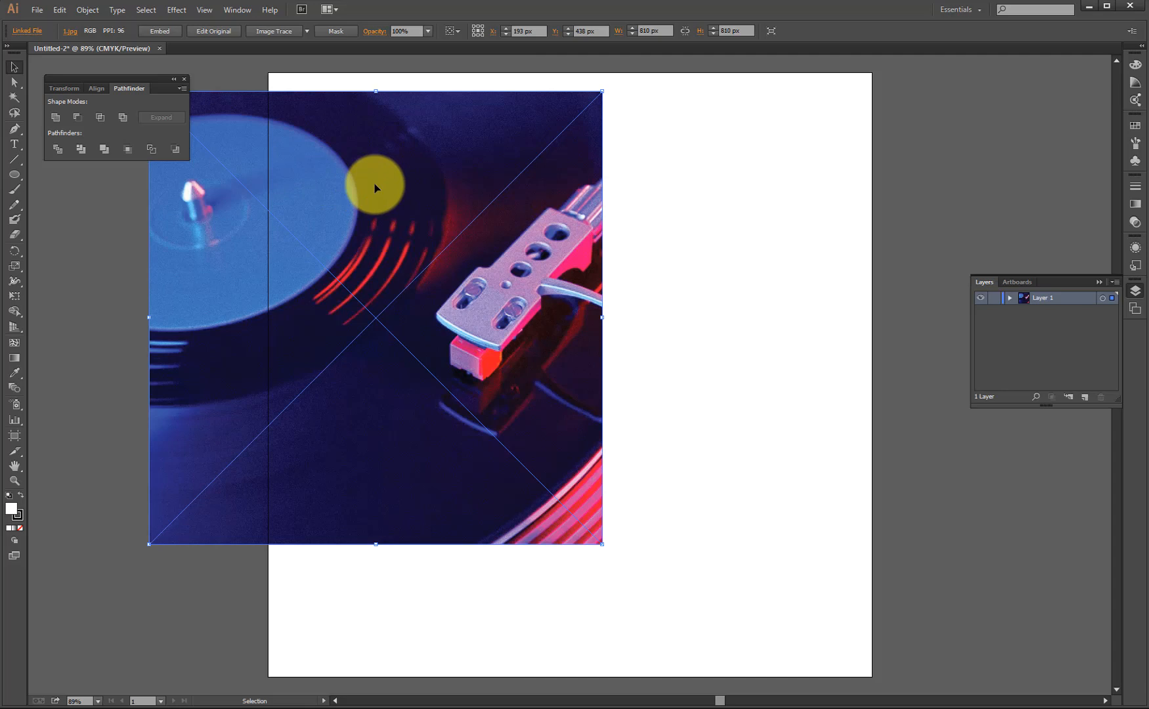
{"action": "left_click_drag", "start_coordinate": [294, 195], "coordinate": [411, 172]}
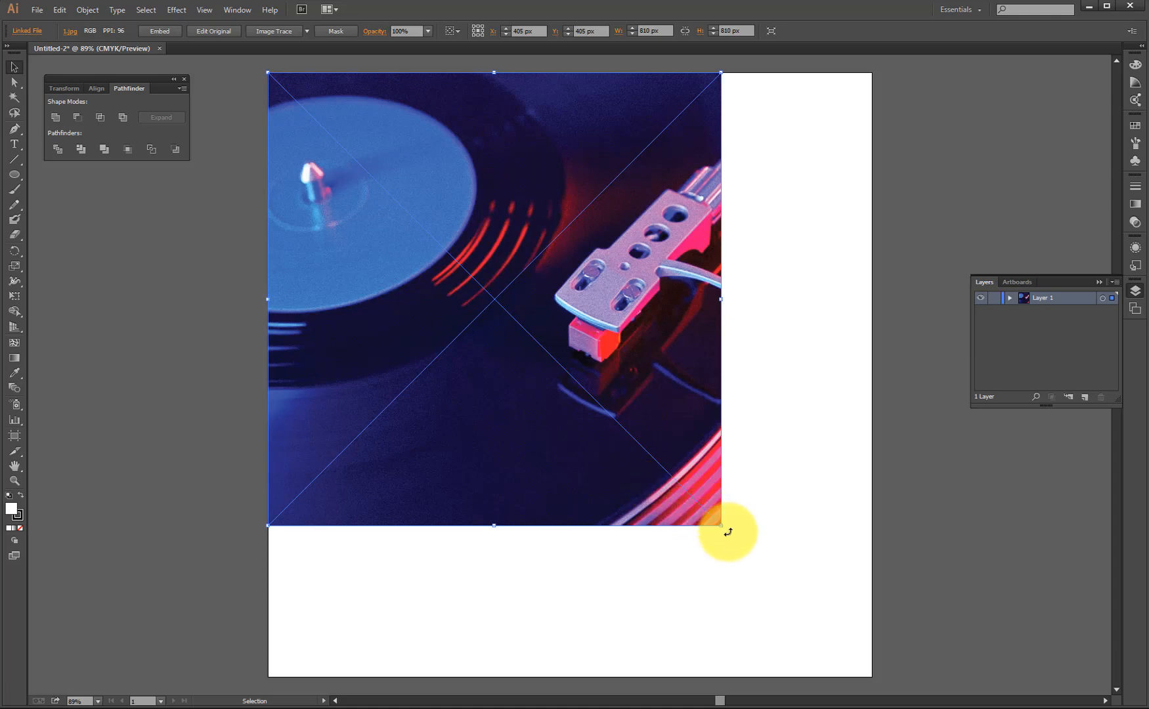
{"action": "left_click_drag", "start_coordinate": [722, 528], "coordinate": [884, 675]}
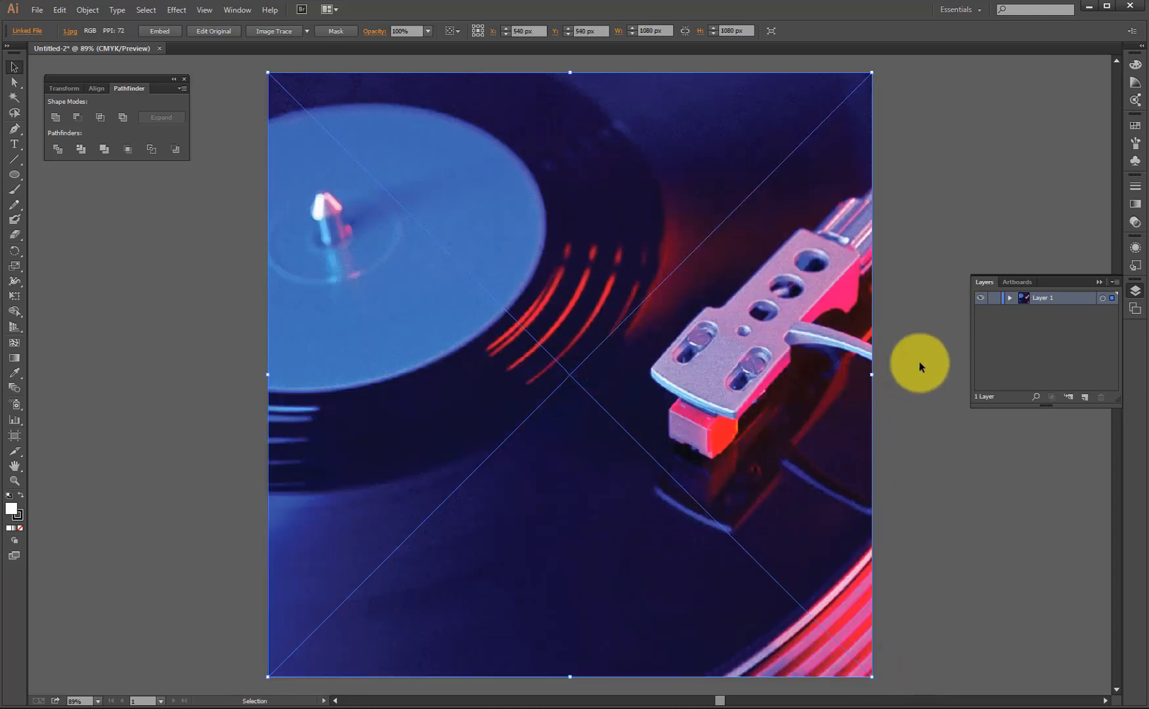
Lock the layer holding the turntable photo and add a new layer above it
{"action": "left_click", "coordinate": [931, 319]}
{"action": "left_click", "coordinate": [995, 300]}
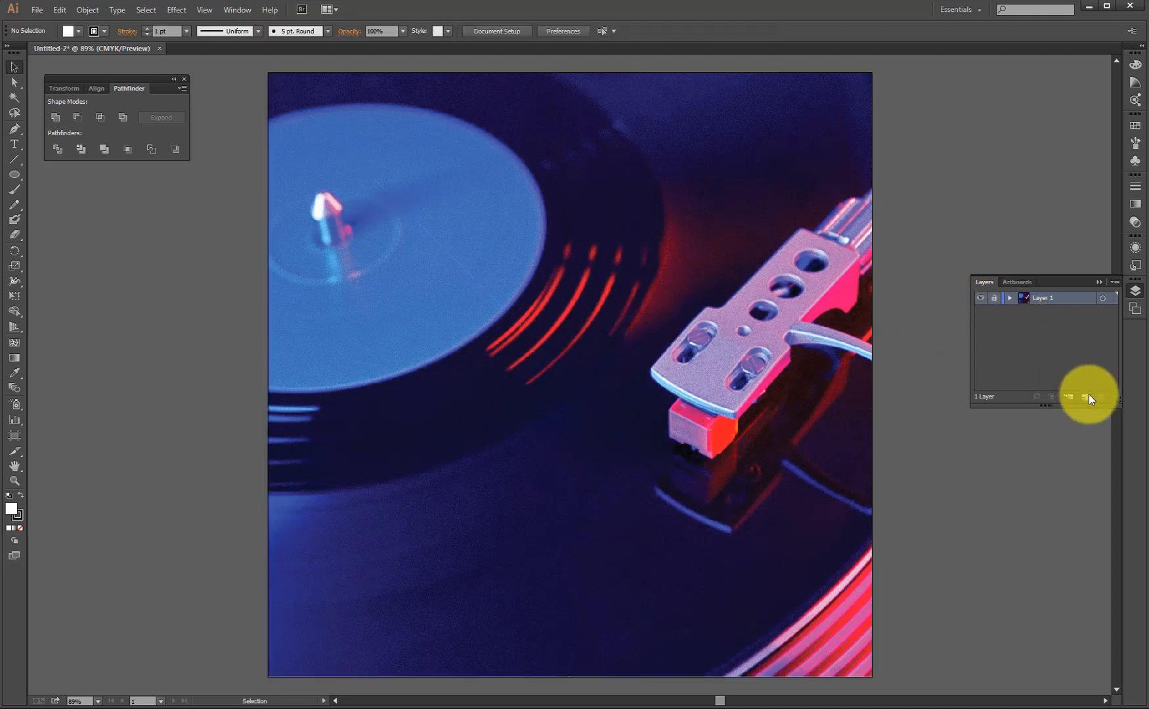
{"action": "left_click", "coordinate": [1085, 397]}
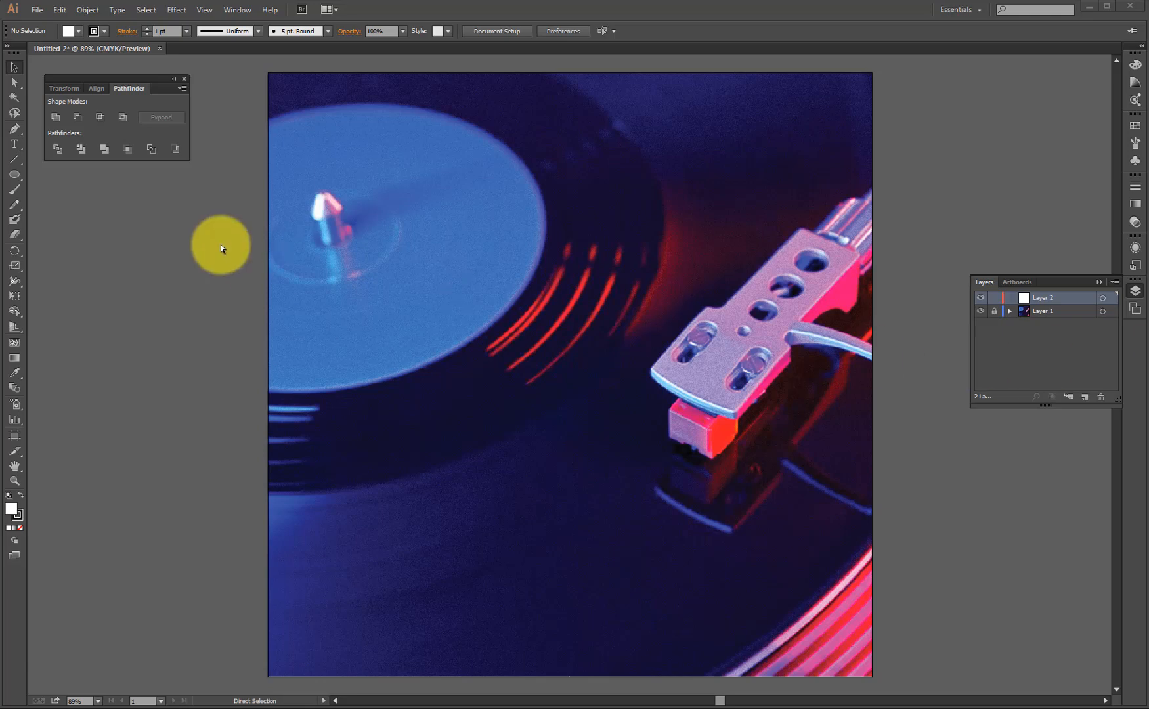
Add the point text "One" over the lower edge of the blue record label
{"action": "left_click", "coordinate": [12, 145]}
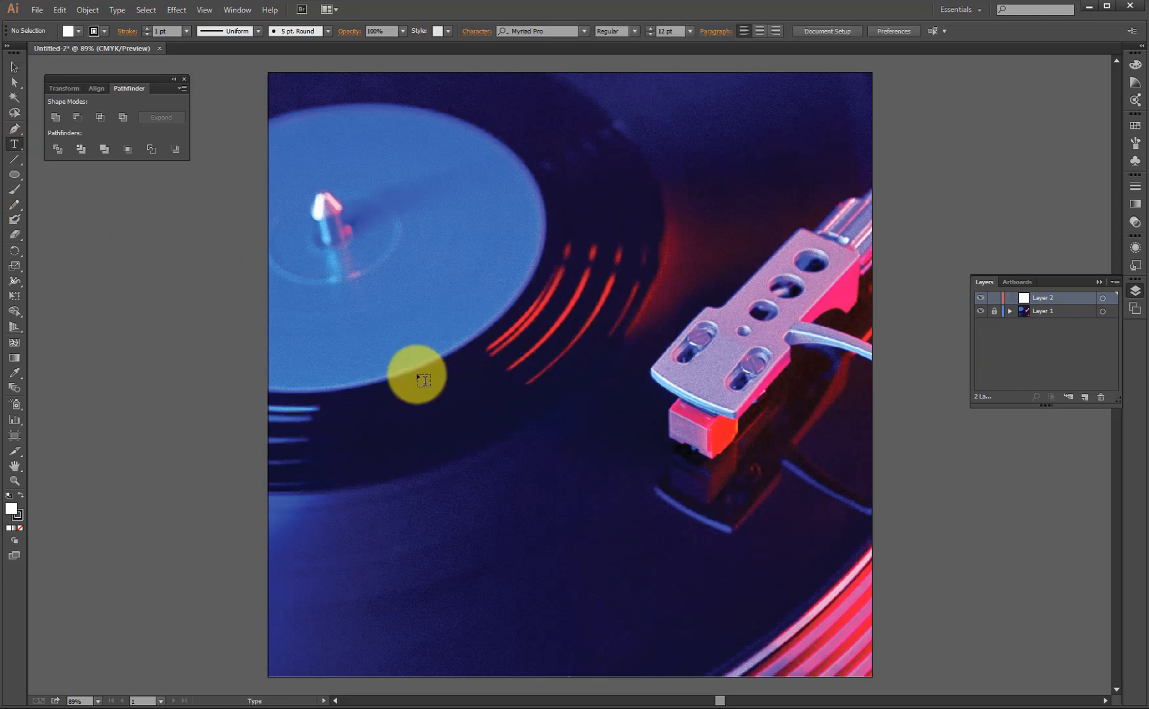
{"action": "left_click", "coordinate": [430, 339]}
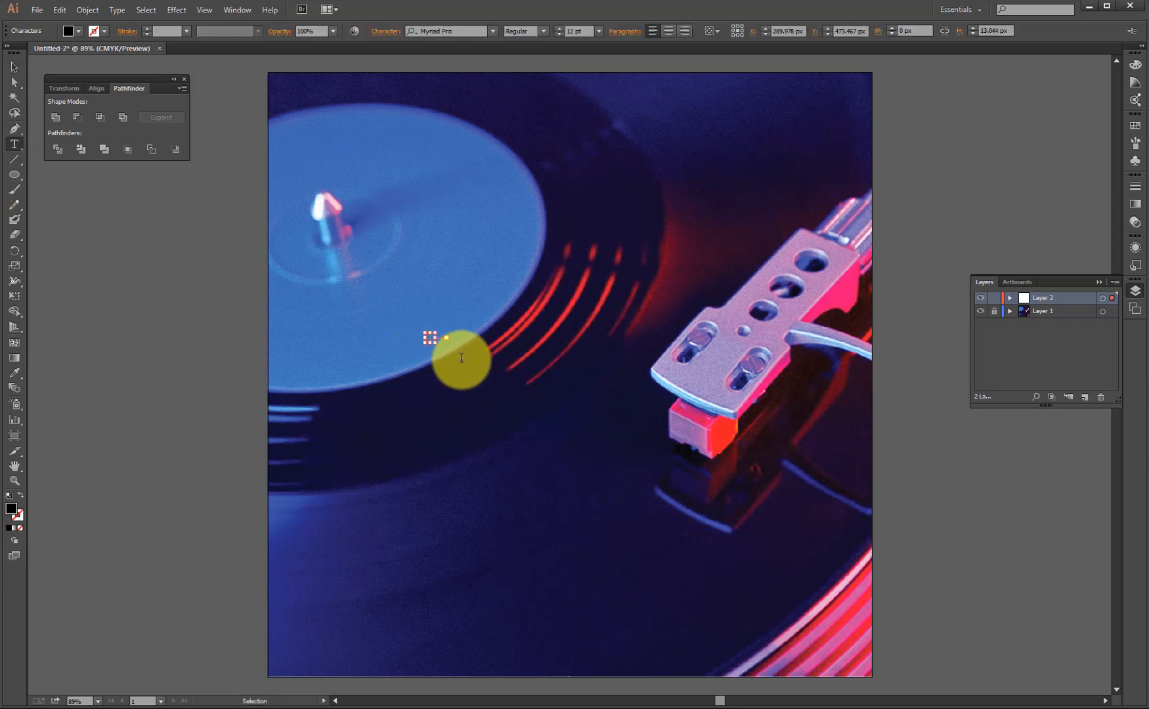
{"action": "type", "text": "One"}
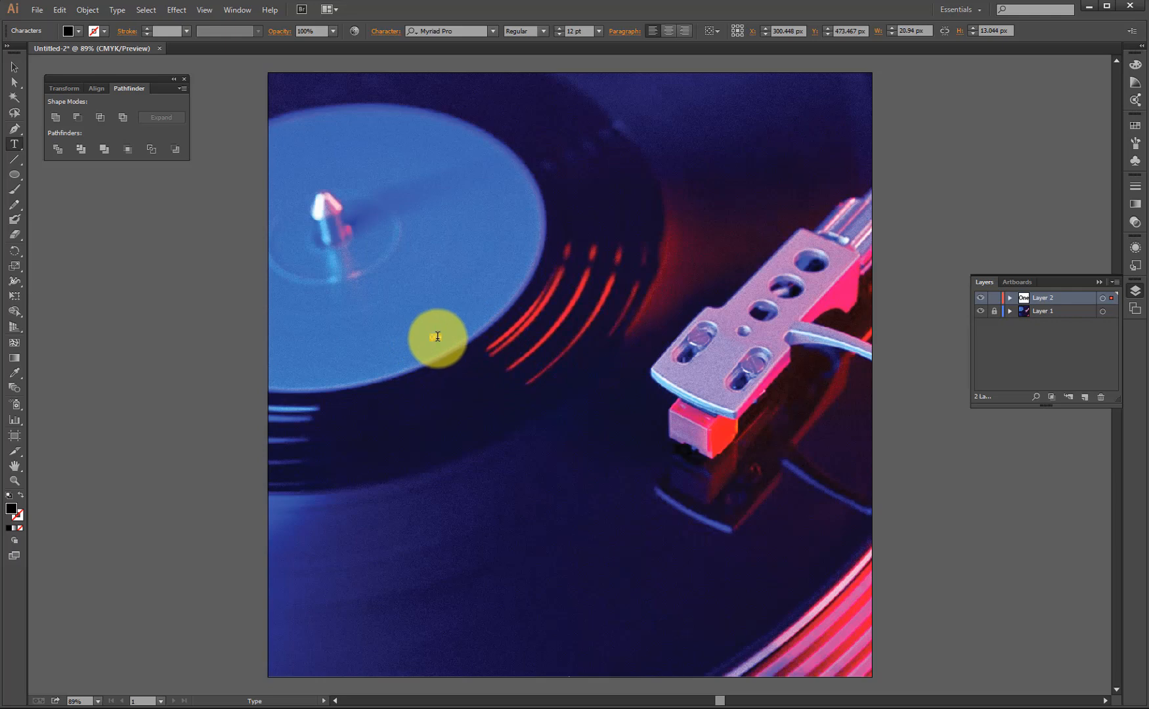
Set the "One" text in Futura LT Bold at 36 pt
{"action": "left_click", "coordinate": [465, 31]}
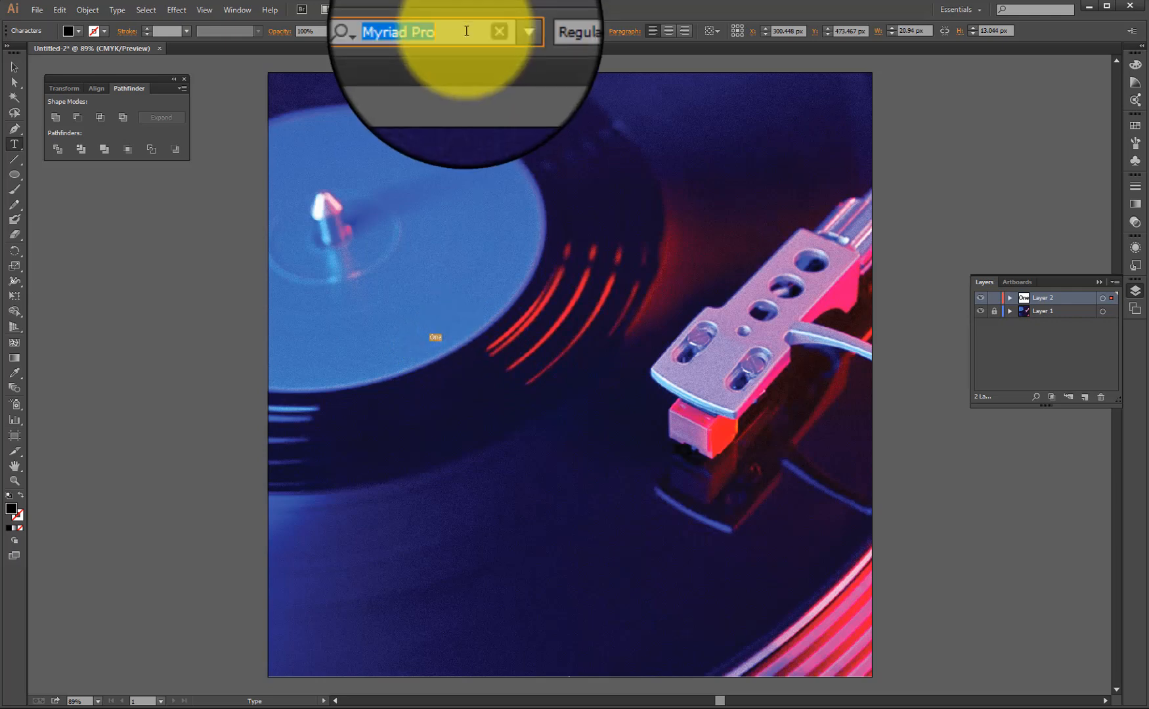
{"action": "type", "text": "f"}
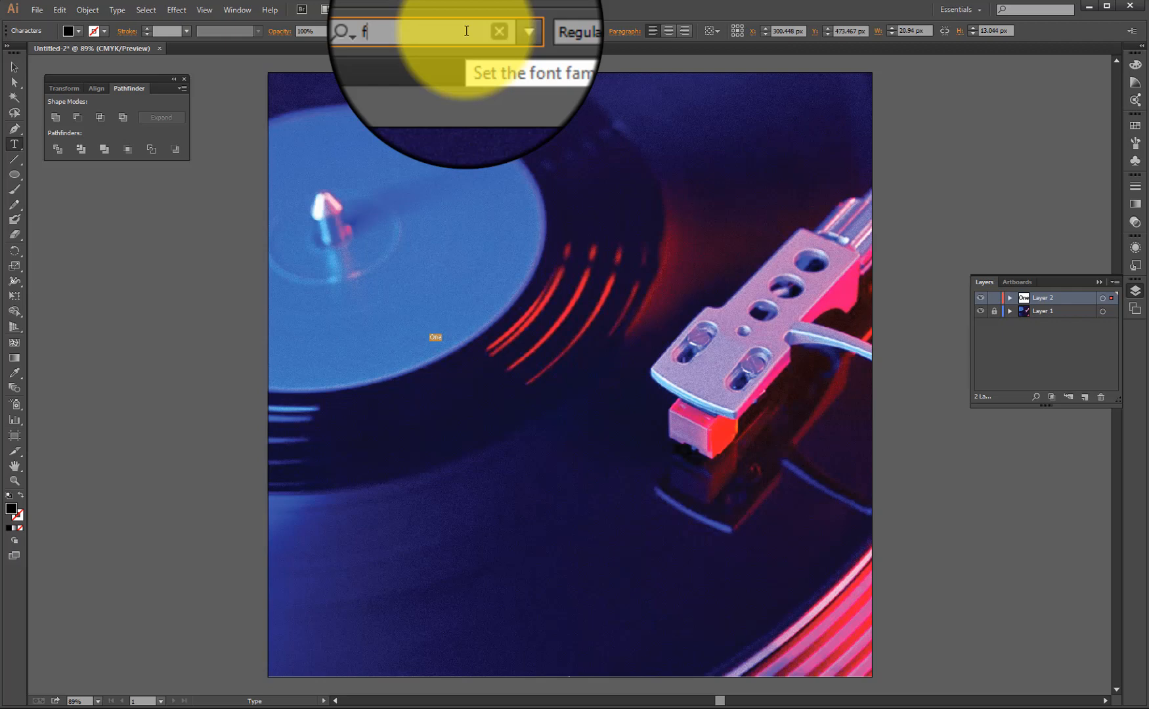
{"action": "type", "text": "utu"}
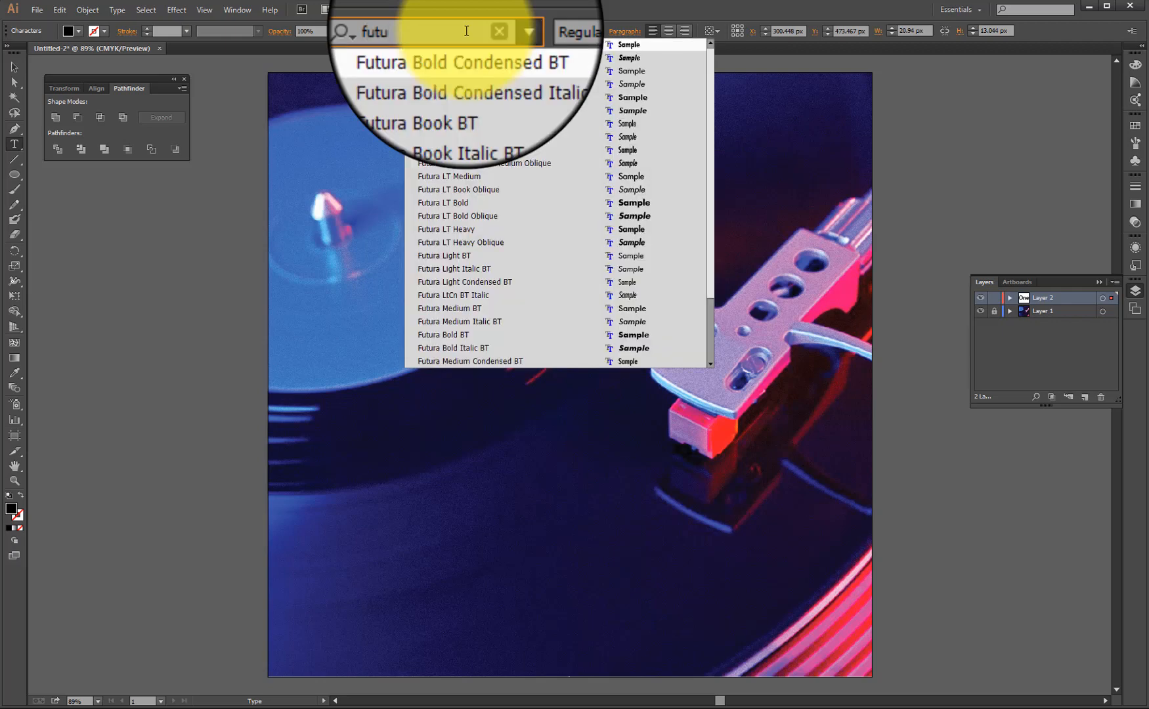
{"action": "left_click", "coordinate": [660, 204]}
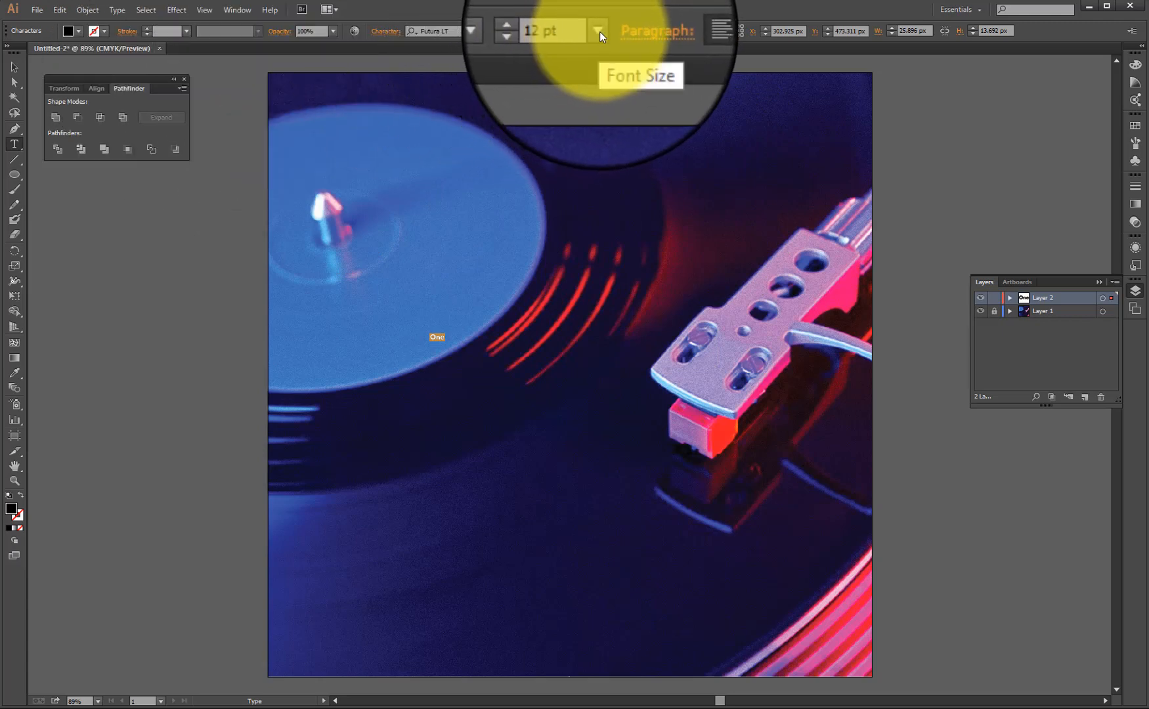
{"action": "left_click", "coordinate": [599, 31]}
{"action": "left_click", "coordinate": [614, 214]}
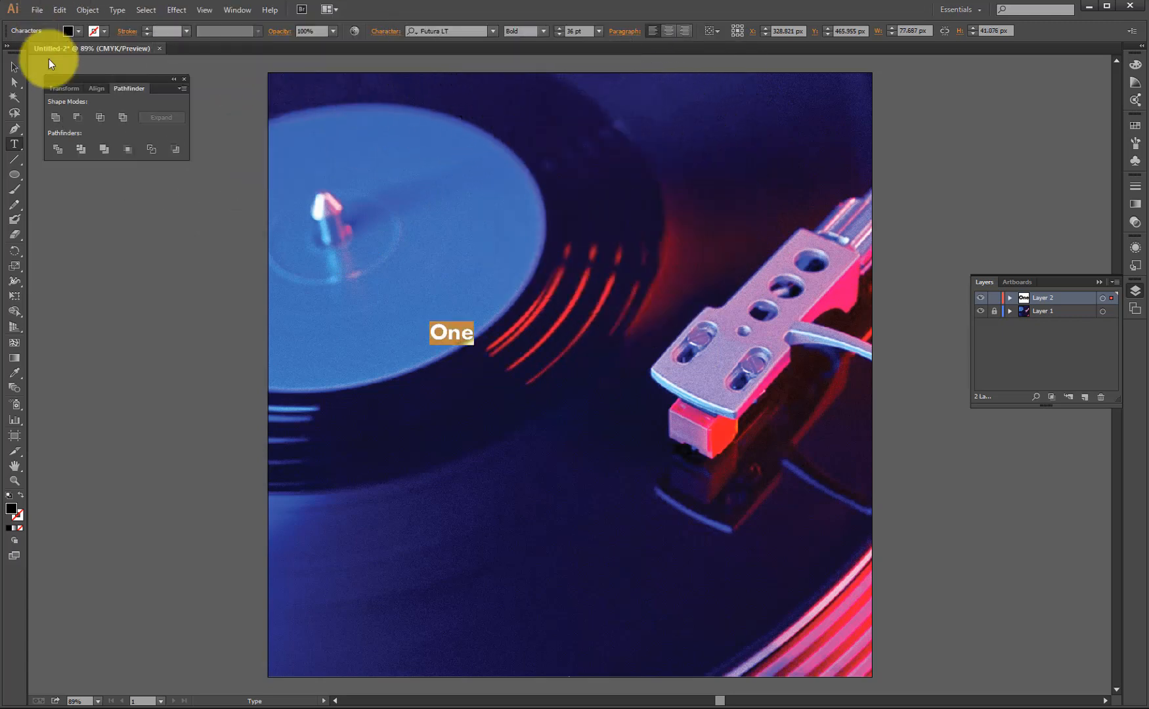
Enlarge the "One" text to about 89 pt and reposition it over the record label's edge
{"action": "left_click", "coordinate": [14, 67]}
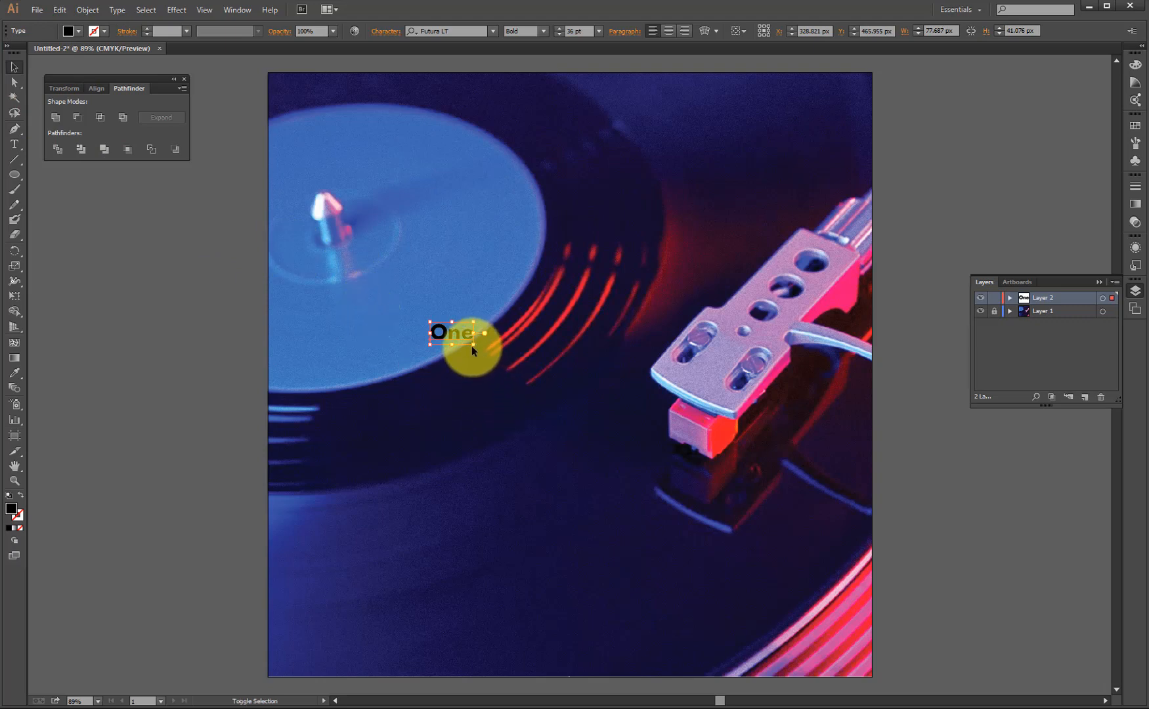
{"action": "left_click_drag", "start_coordinate": [472, 346], "coordinate": [564, 406]}
{"action": "left_click_drag", "start_coordinate": [609, 324], "coordinate": [567, 362]}
{"action": "left_click_drag", "start_coordinate": [507, 391], "coordinate": [517, 327]}
Change the fill colour of the whole "One" text to white
{"action": "double_click", "coordinate": [490, 319]}
{"action": "double_click", "coordinate": [491, 320]}
{"action": "left_click", "coordinate": [496, 323]}
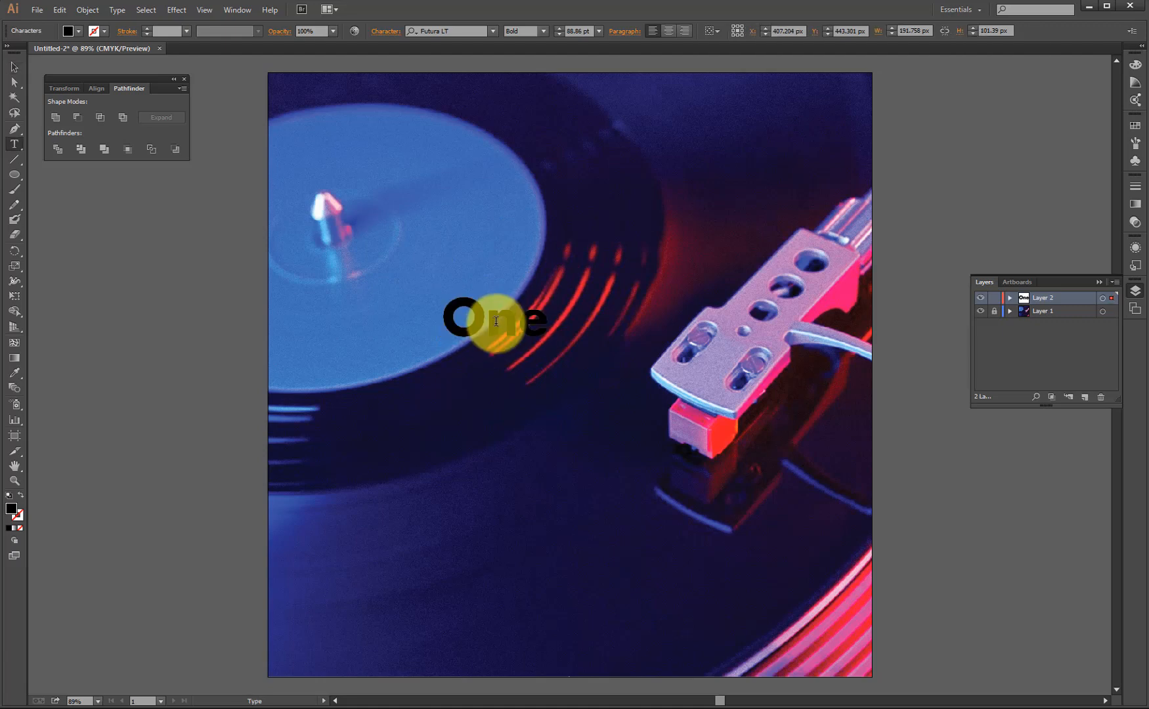
{"action": "key", "text": "ctrl+a"}
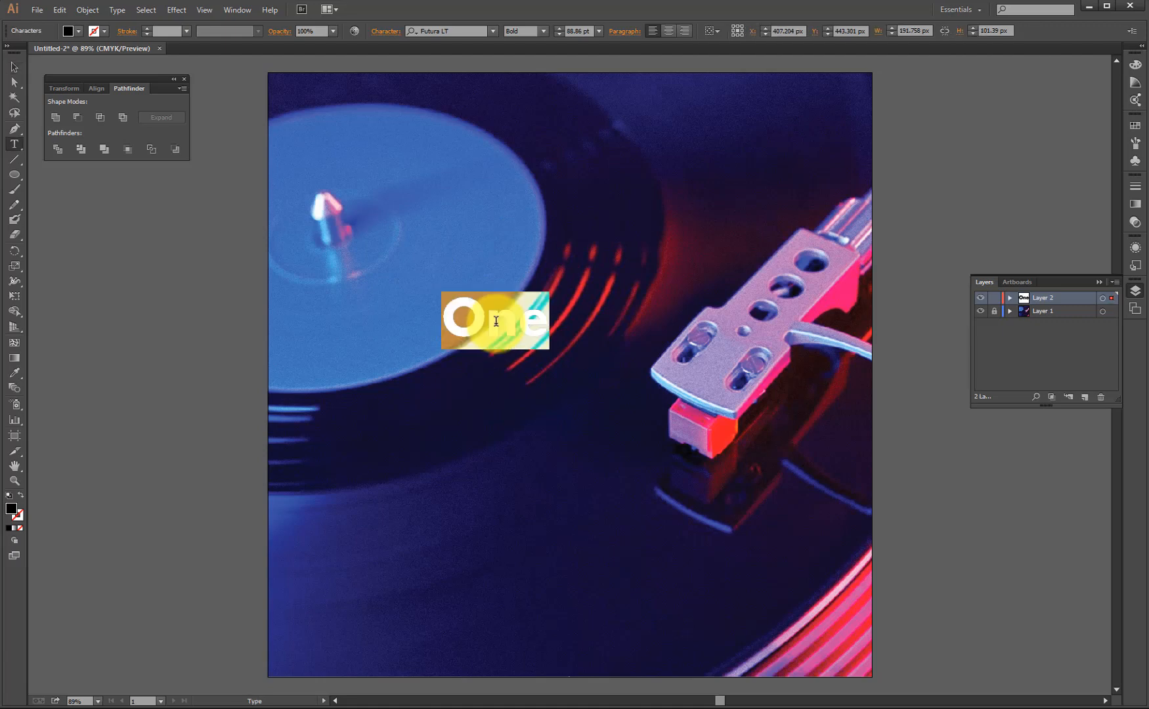
{"action": "left_click", "coordinate": [78, 31]}
{"action": "left_click", "coordinate": [46, 88]}
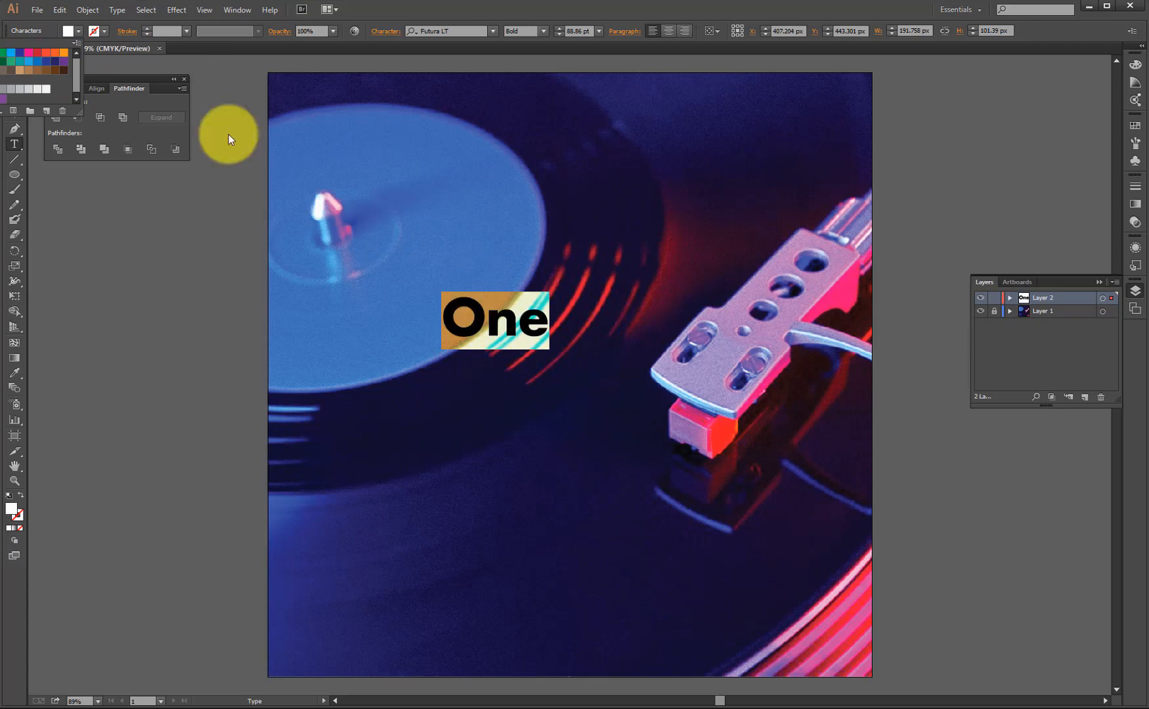
Delete the letter "O" from the text so only "ne" is left
{"action": "left_click", "coordinate": [489, 320]}
{"action": "left_click_drag", "start_coordinate": [489, 320], "coordinate": [444, 320]}
{"action": "key", "text": "BackSpace"}
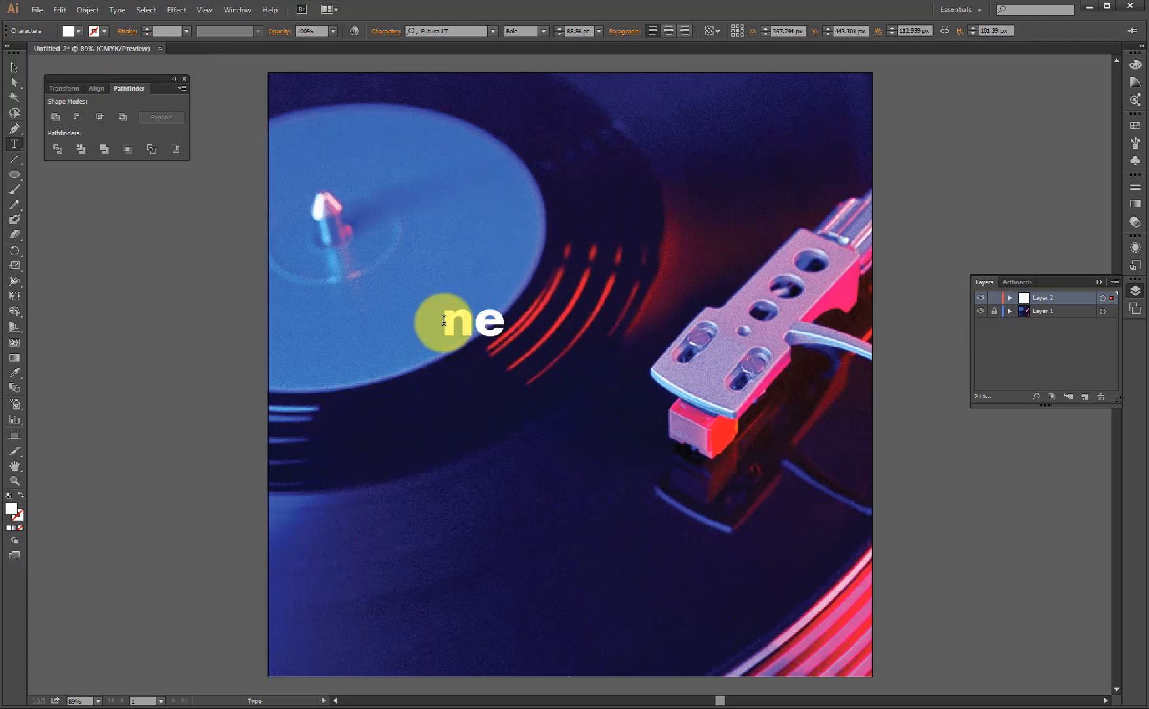
{"action": "left_click", "coordinate": [14, 66]}
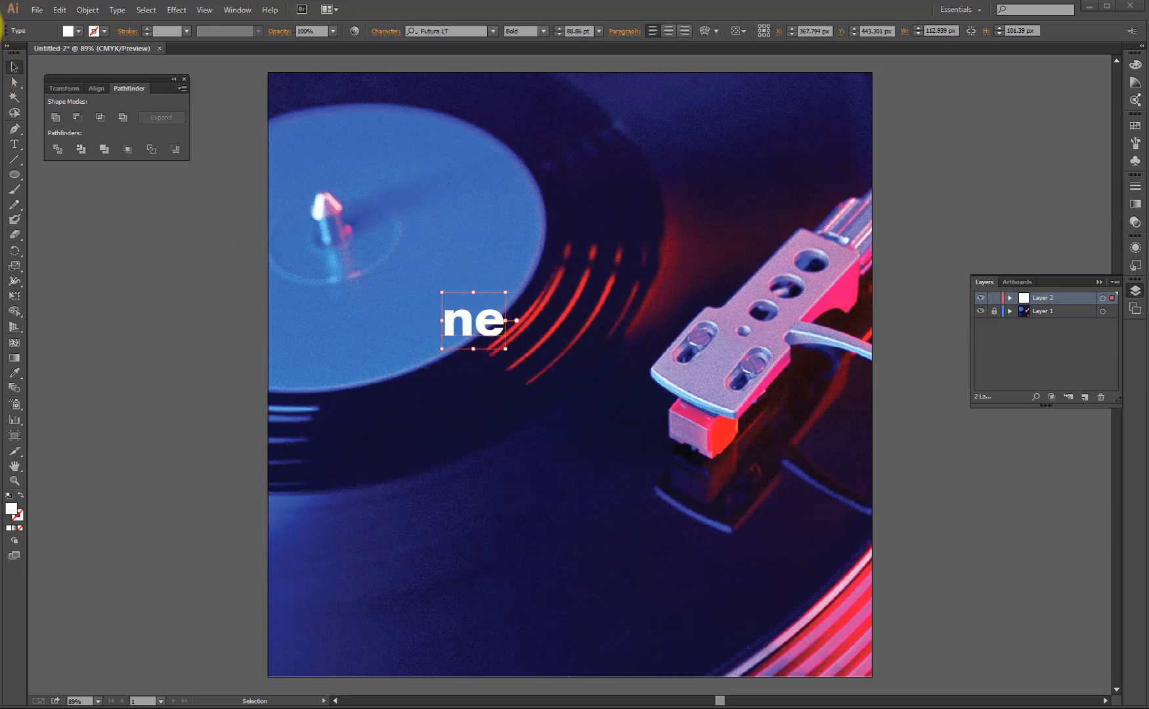
Draw a white circle about 84 px in diameter directly before "ne" in place of the letter O
{"action": "left_click", "coordinate": [15, 174]}
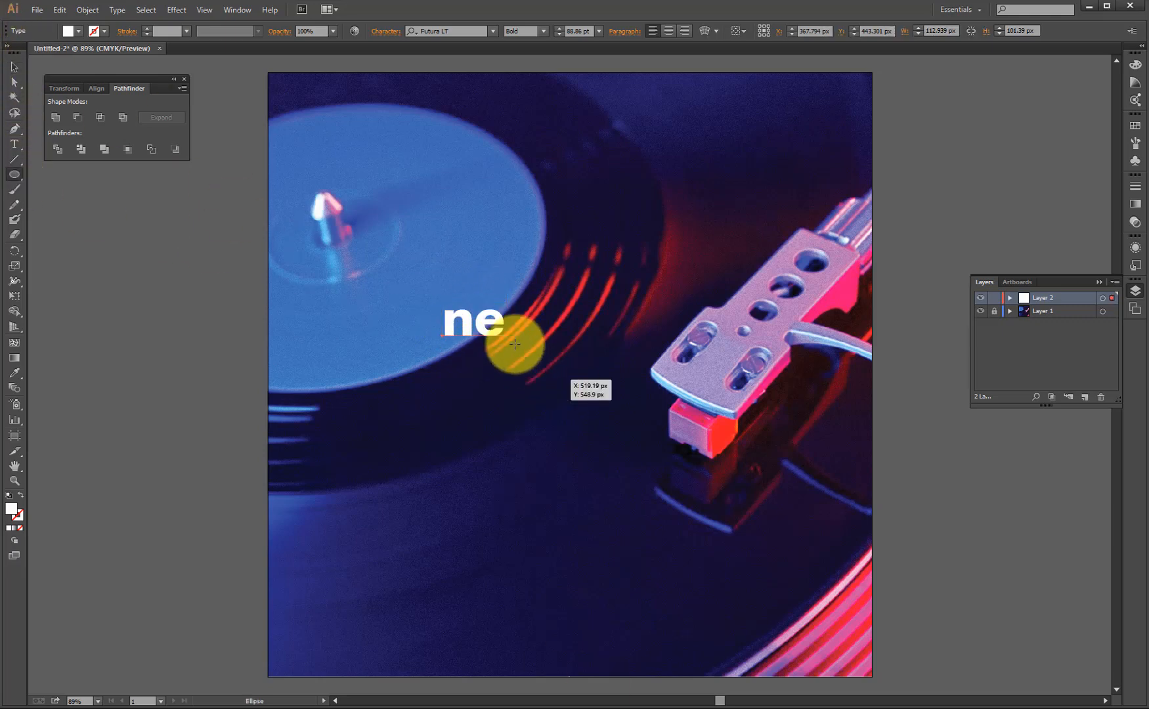
{"action": "left_click_drag", "start_coordinate": [394, 303], "coordinate": [438, 344]}
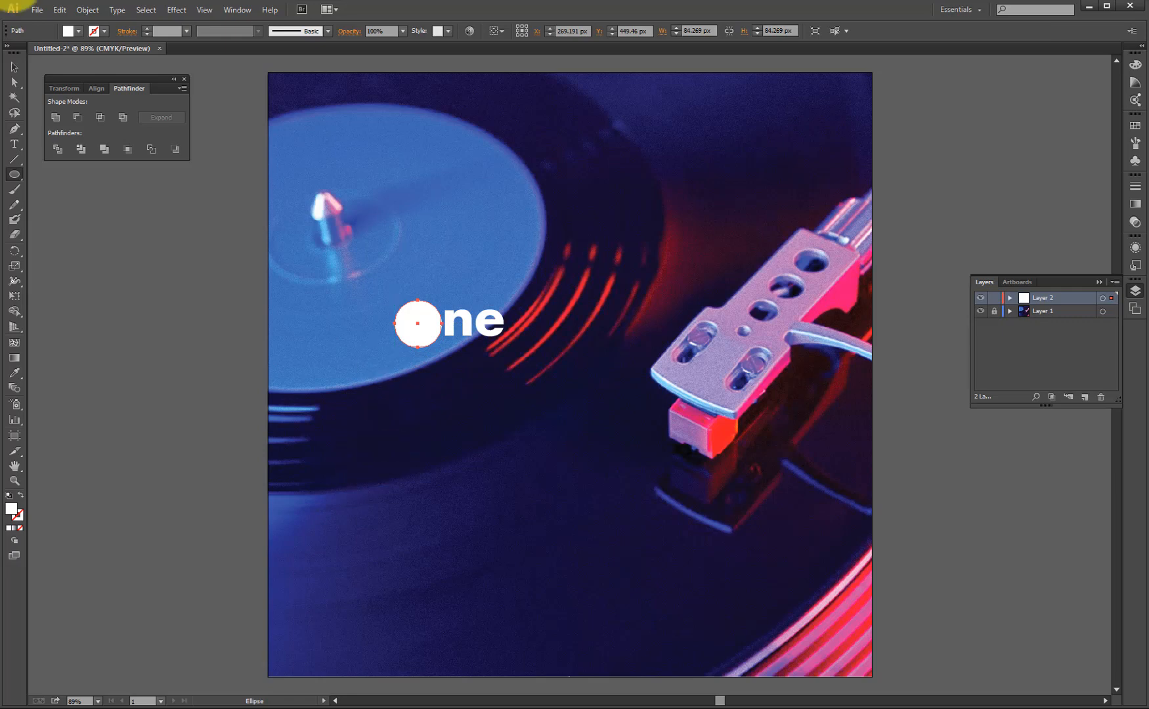
{"action": "left_click", "coordinate": [16, 67]}
{"action": "left_click", "coordinate": [189, 297]}
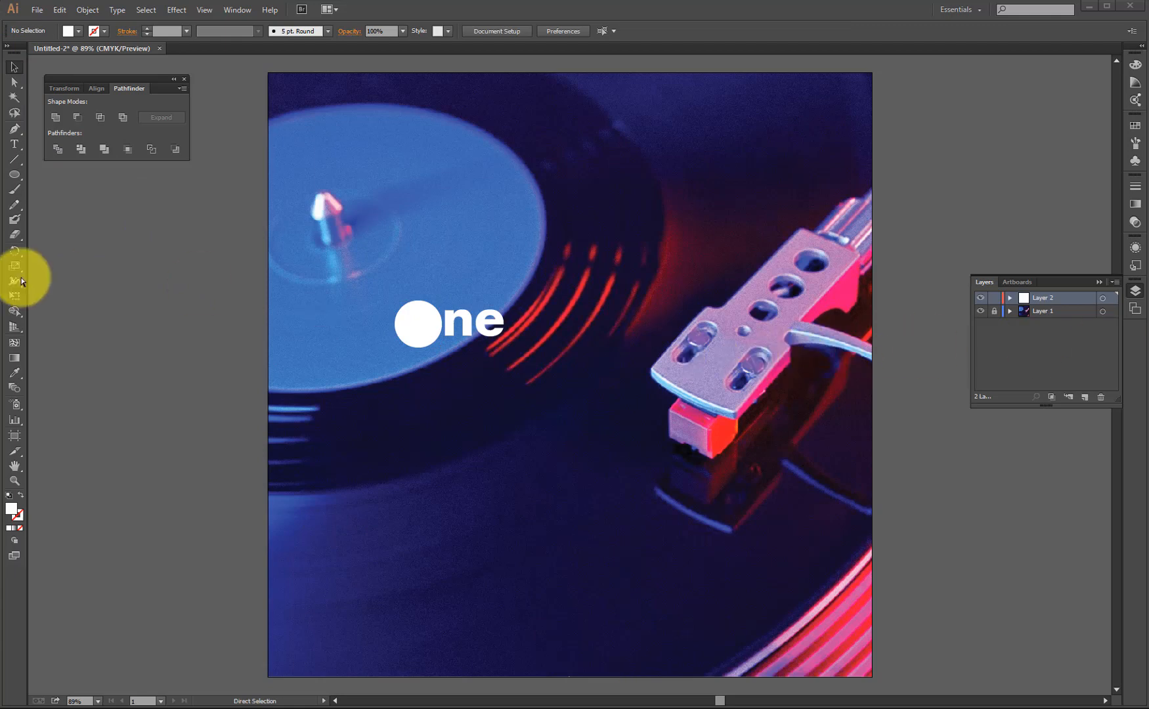
Add the text "Bayelsa" beside the "ne" lettering
{"action": "left_click", "coordinate": [14, 146]}
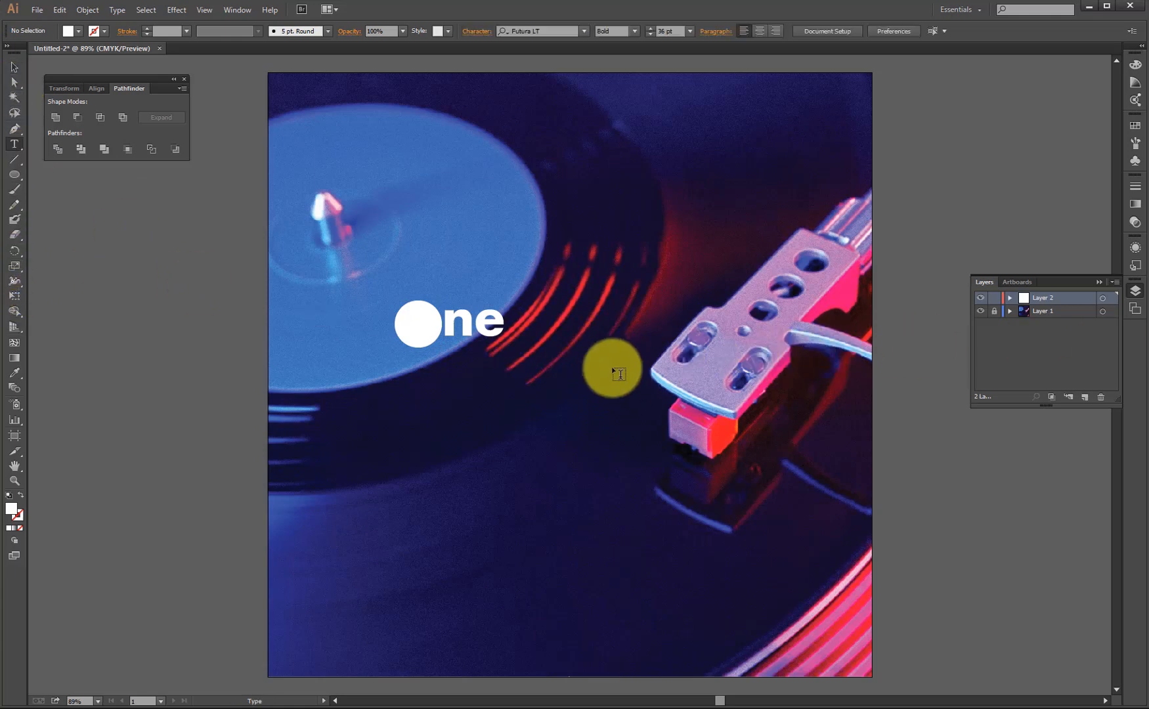
{"action": "left_click", "coordinate": [599, 355]}
{"action": "type", "text": "Bayelsa"}
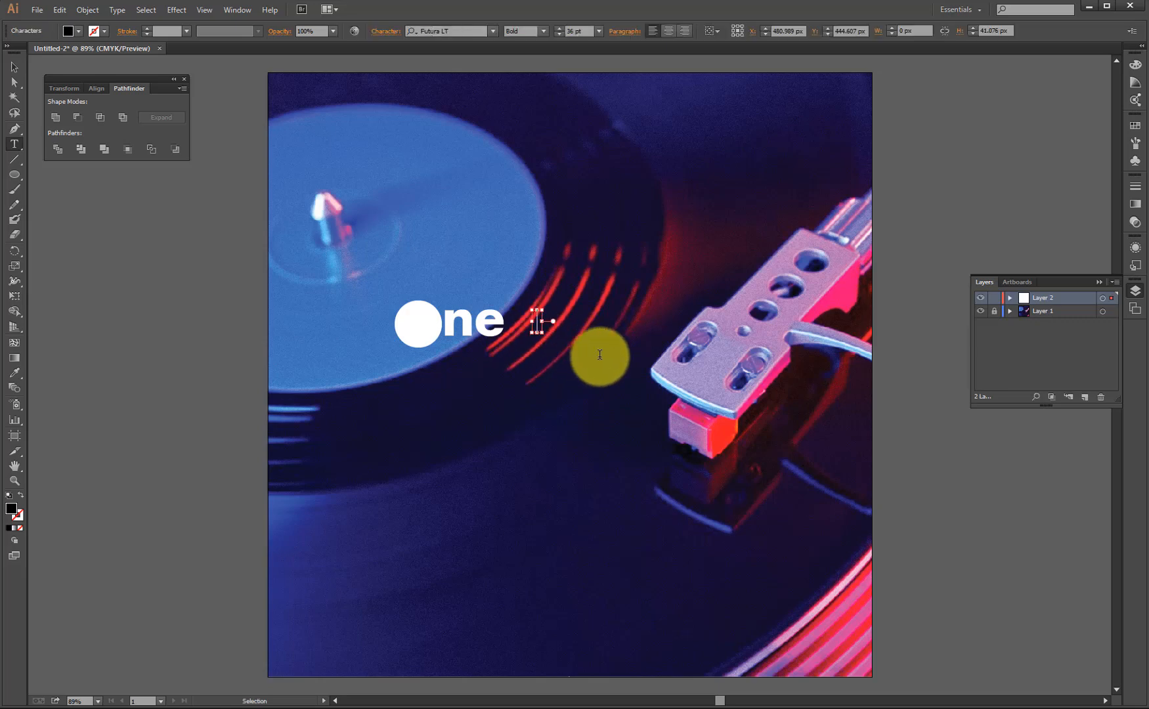
Correct the second letter of the word beside "ne" to "a" so it reads "Bayelsa"
{"action": "double_click", "coordinate": [559, 325]}
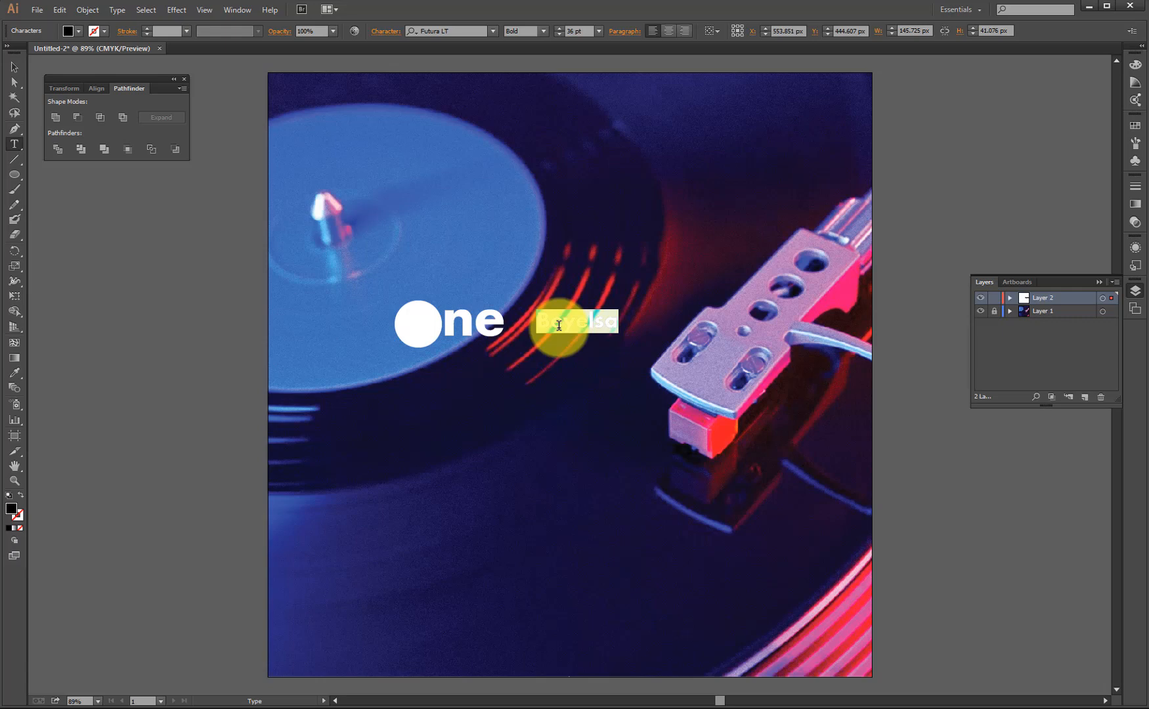
{"action": "left_click", "coordinate": [555, 322]}
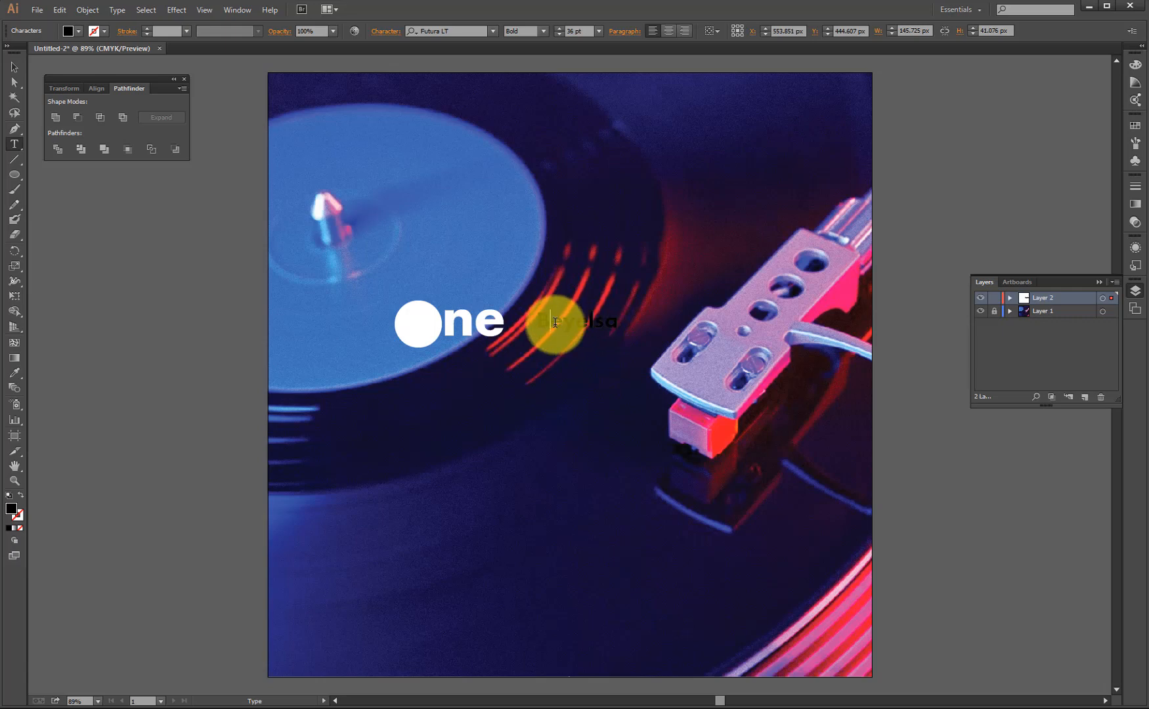
{"action": "double_click", "coordinate": [555, 322]}
{"action": "left_click", "coordinate": [557, 322]}
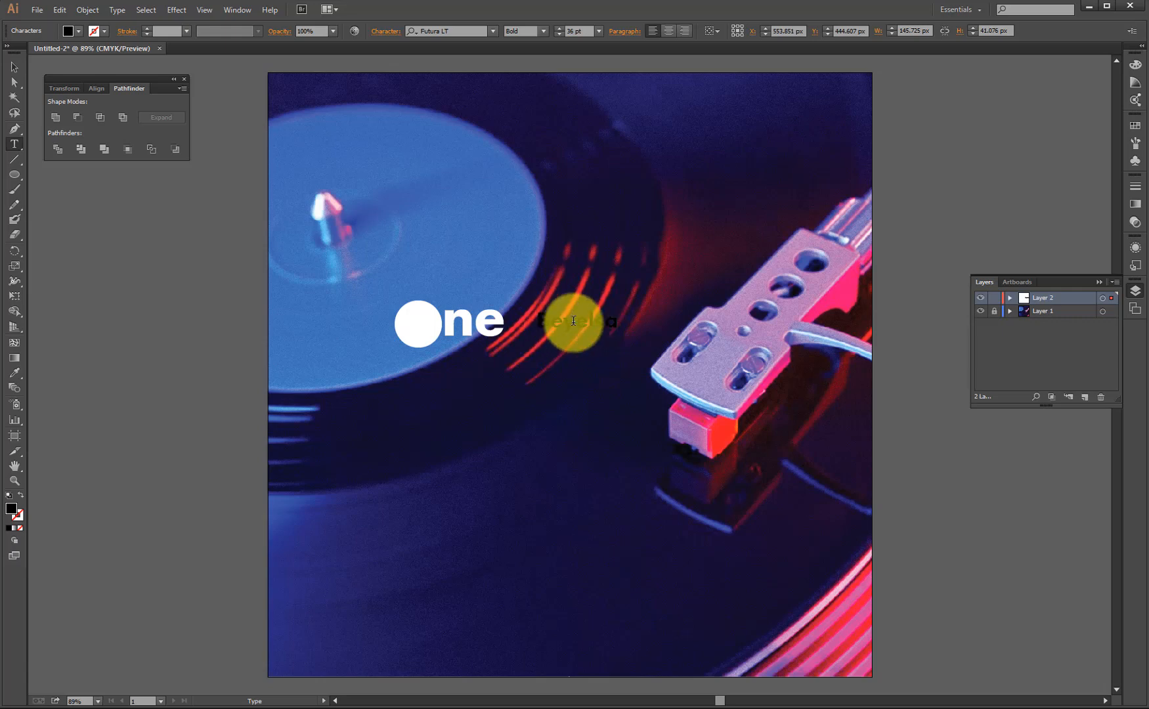
{"action": "double_click", "coordinate": [559, 322]}
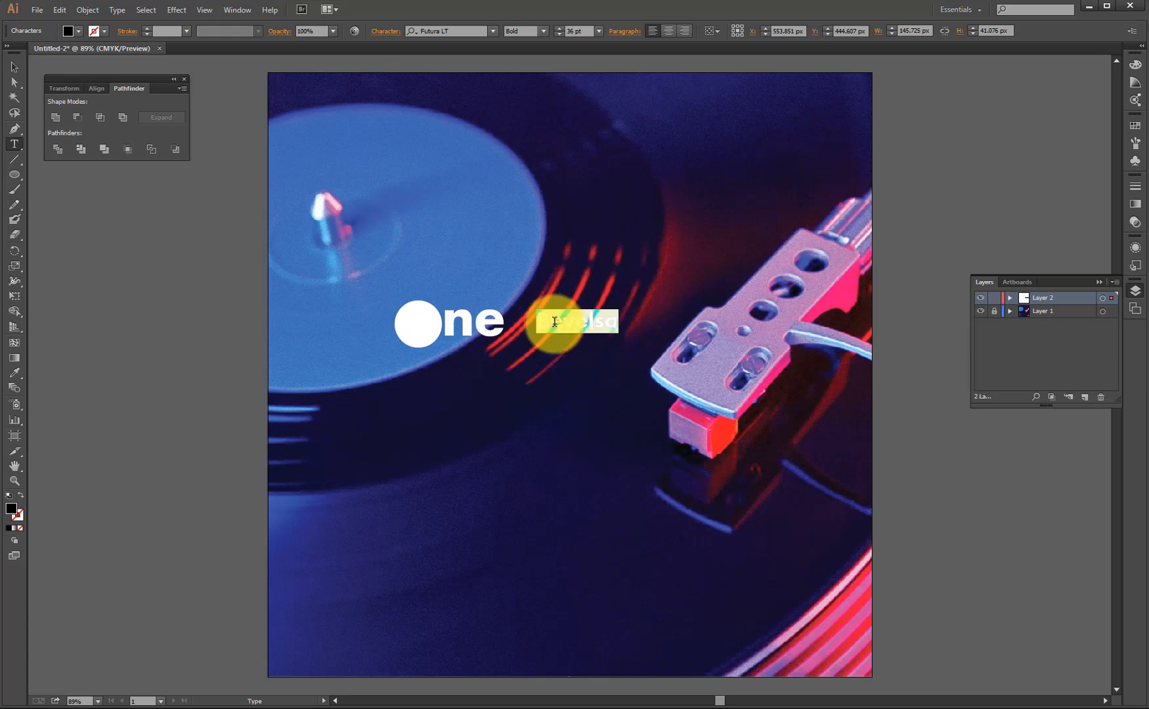
{"action": "left_click", "coordinate": [564, 320]}
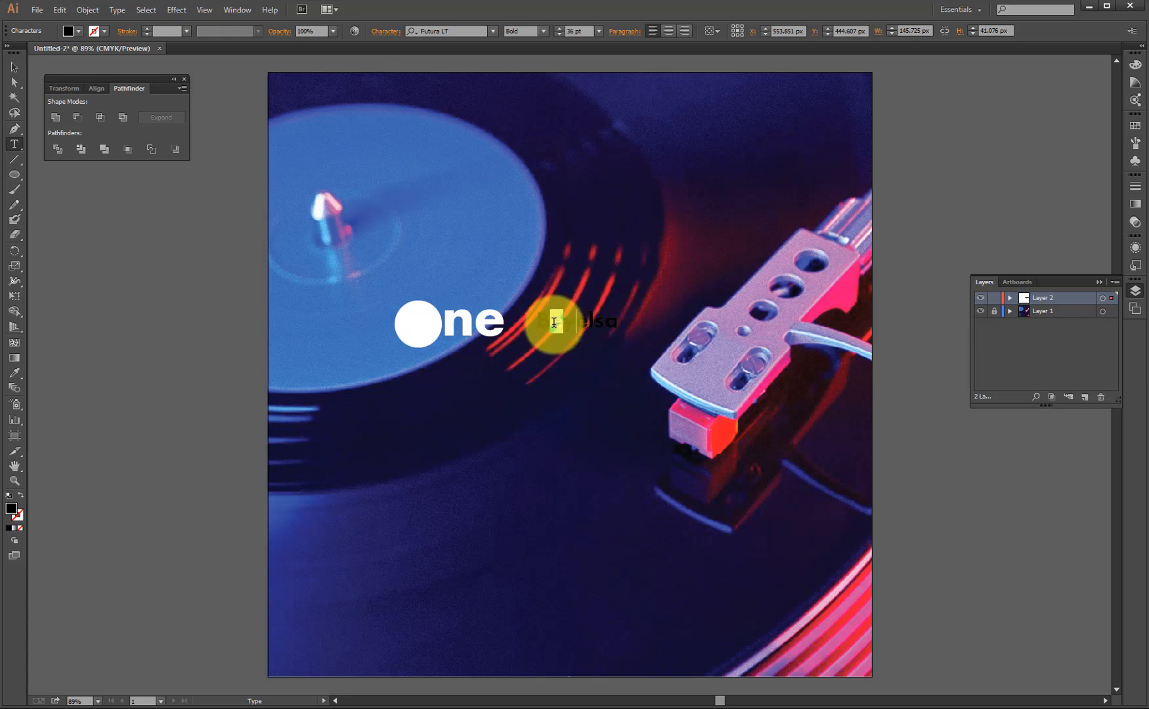
{"action": "type", "text": "a"}
Fill the whole word "Bayelsa" with white and set its font to CharlettoScript
{"action": "double_click", "coordinate": [591, 323]}
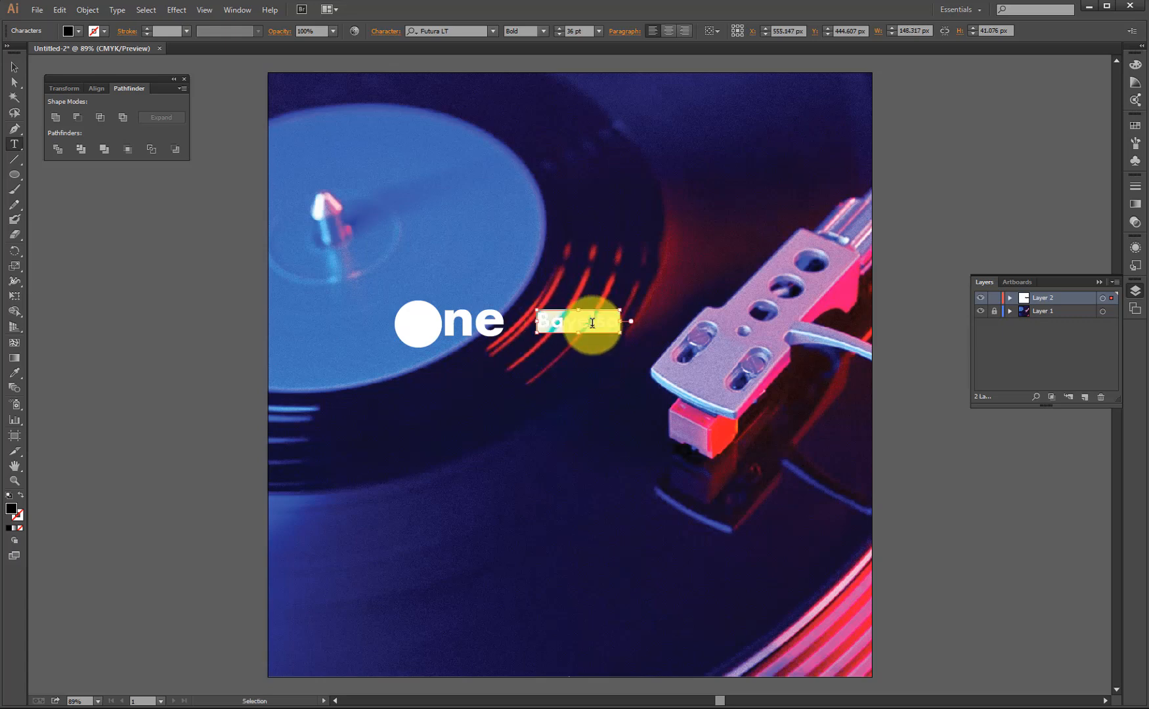
{"action": "left_click", "coordinate": [78, 31]}
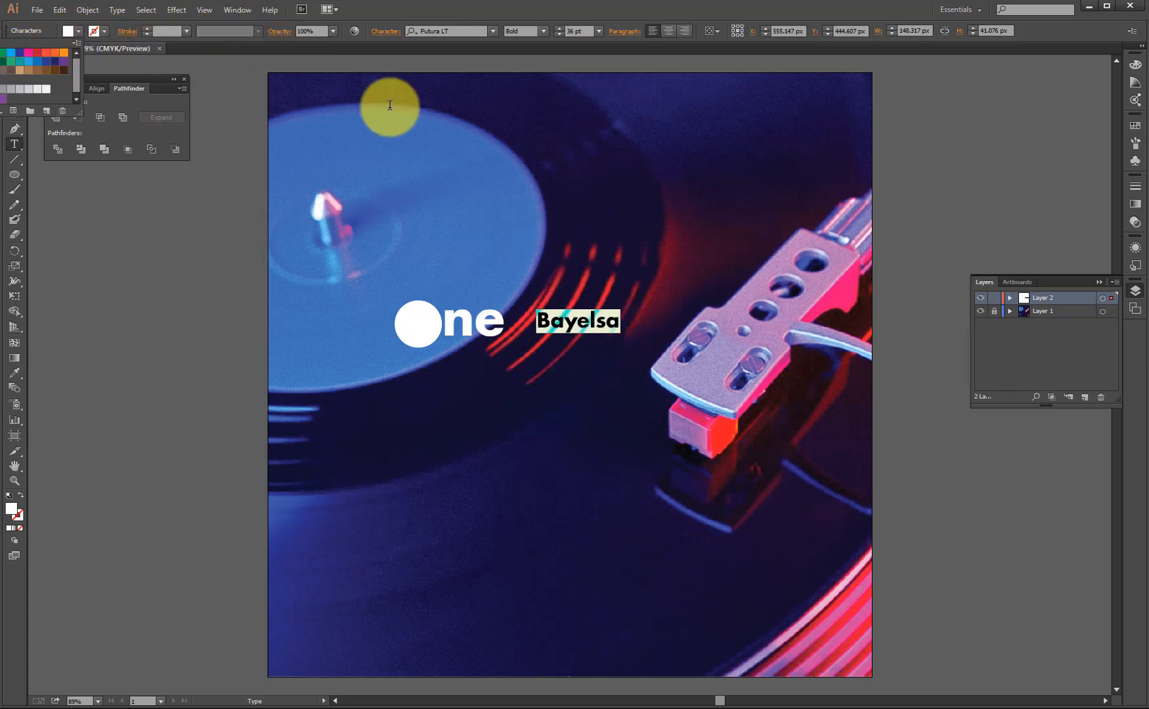
{"action": "left_click", "coordinate": [451, 31]}
{"action": "left_click", "coordinate": [459, 31]}
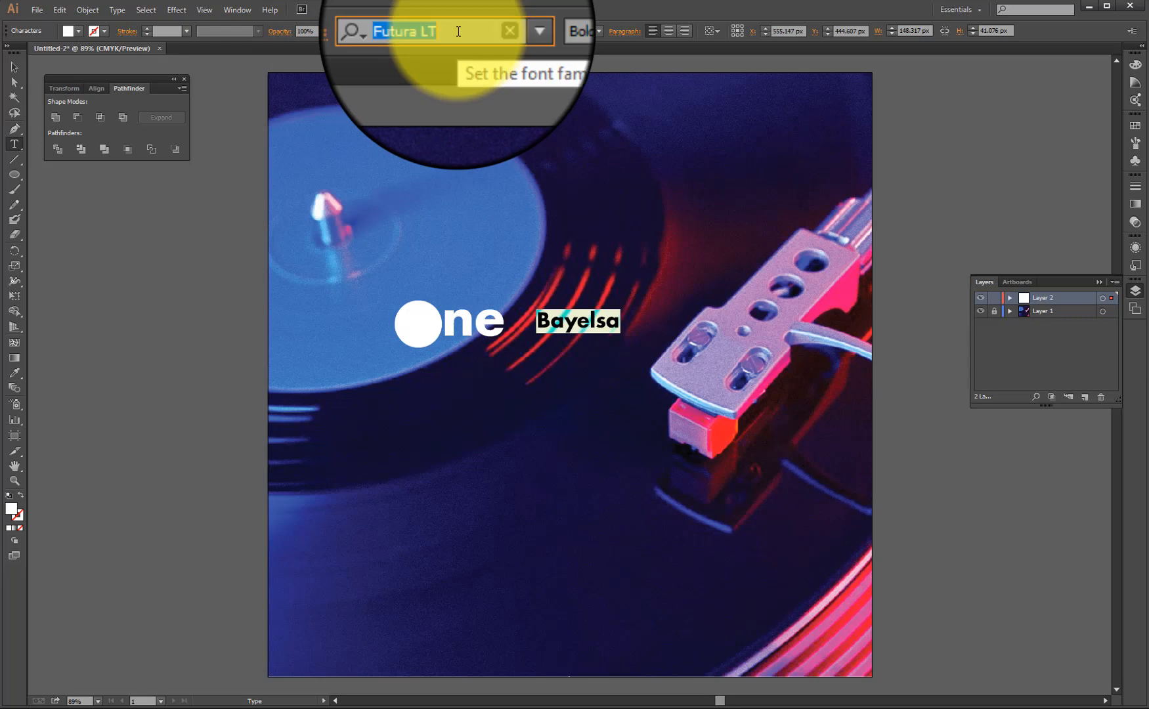
{"action": "type", "text": "charl"}
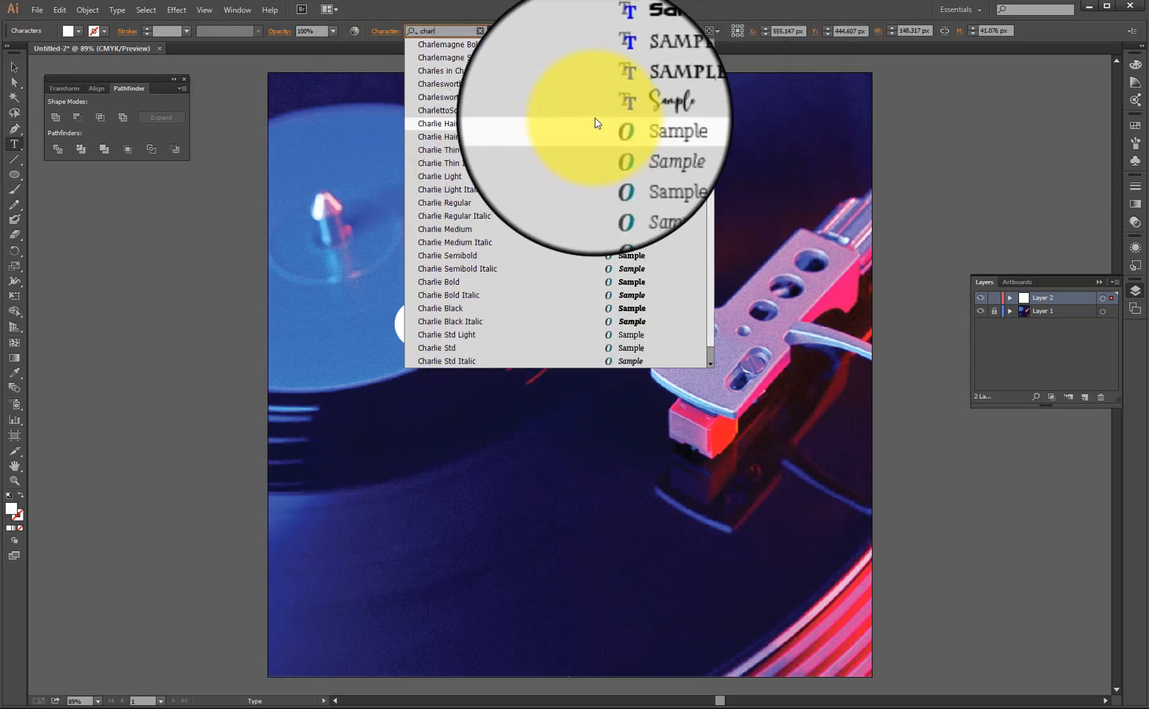
{"action": "left_click", "coordinate": [603, 111]}
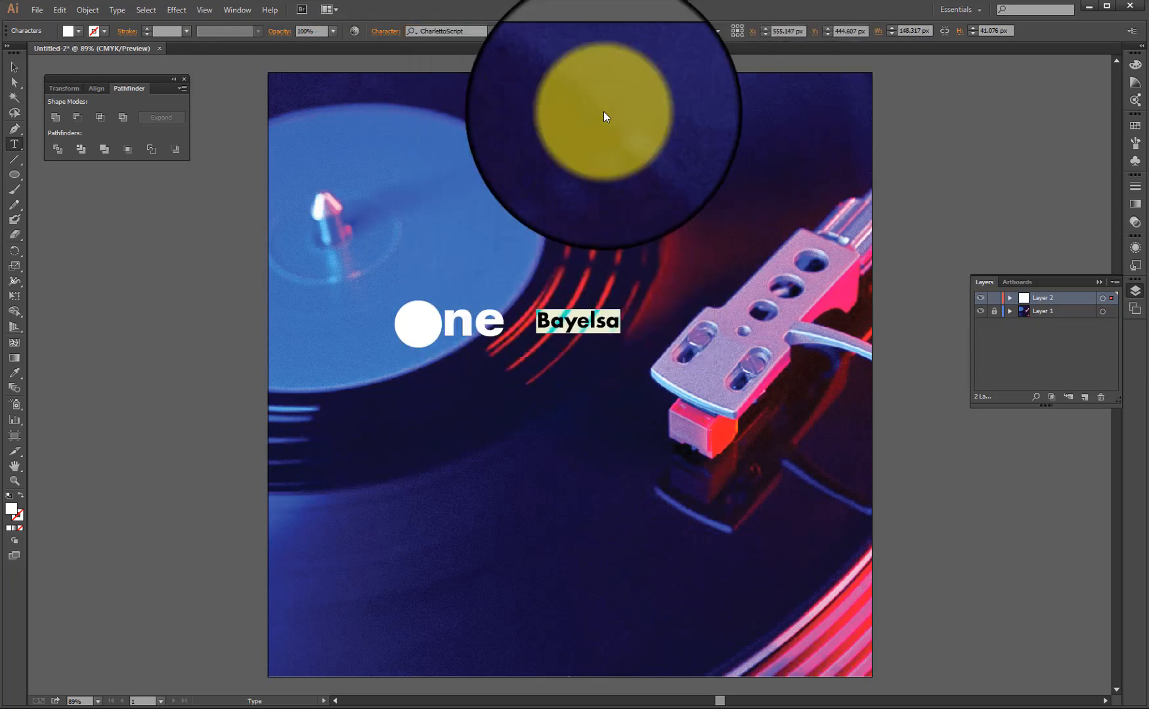
Move the "Bayelsa" script text directly after the "ne" lettering
{"action": "left_click", "coordinate": [14, 66]}
{"action": "left_click_drag", "start_coordinate": [585, 310], "coordinate": [635, 265]}
{"action": "left_click_drag", "start_coordinate": [580, 301], "coordinate": [552, 325]}
{"action": "left_click", "coordinate": [258, 294]}
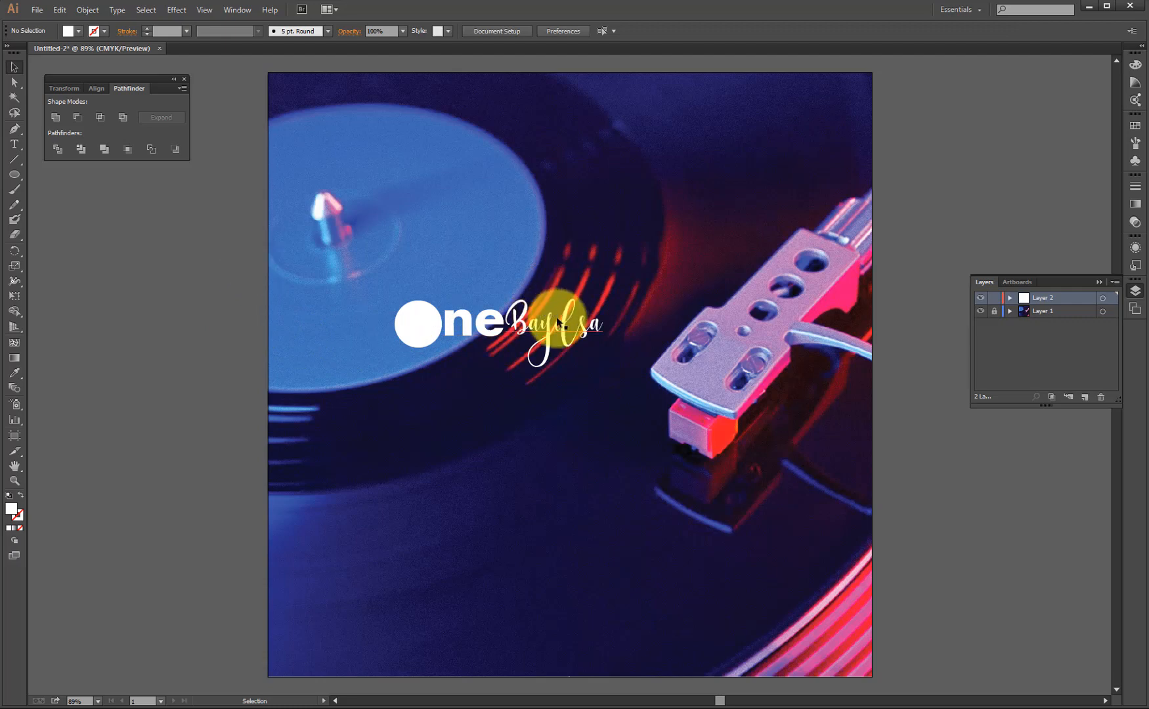
Align the white circle and the "ne" text to each other by their vertical centres
{"action": "left_click", "coordinate": [433, 322]}
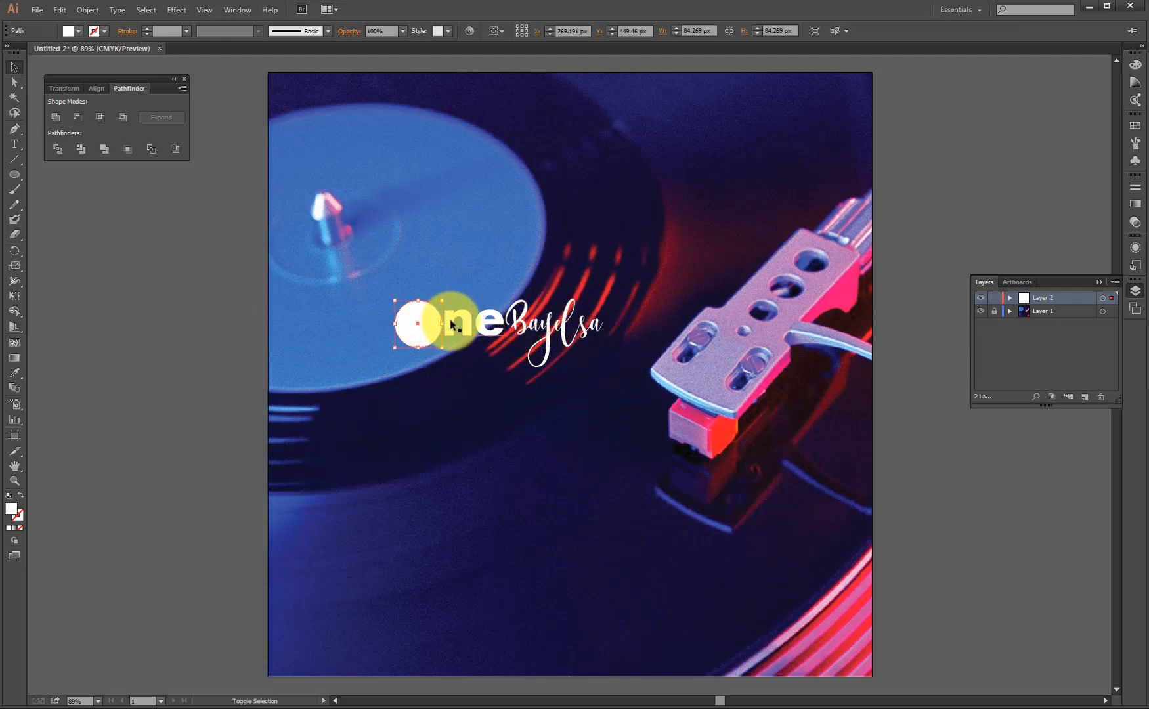
{"action": "left_click", "coordinate": [467, 324], "text": "shift"}
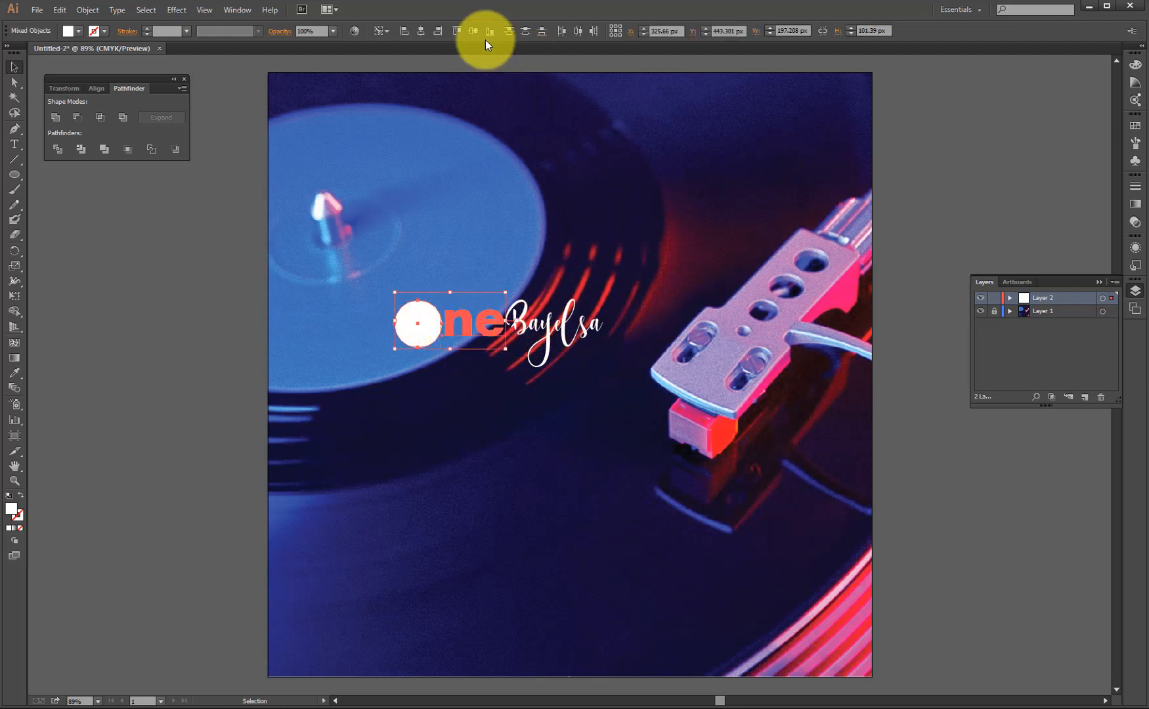
{"action": "left_click", "coordinate": [340, 375]}
Move the circle, "ne" and "Bayelsa" together to the upper middle of the artboard and group them
{"action": "left_click", "coordinate": [413, 322]}
{"action": "left_click", "coordinate": [486, 320], "text": "shift"}
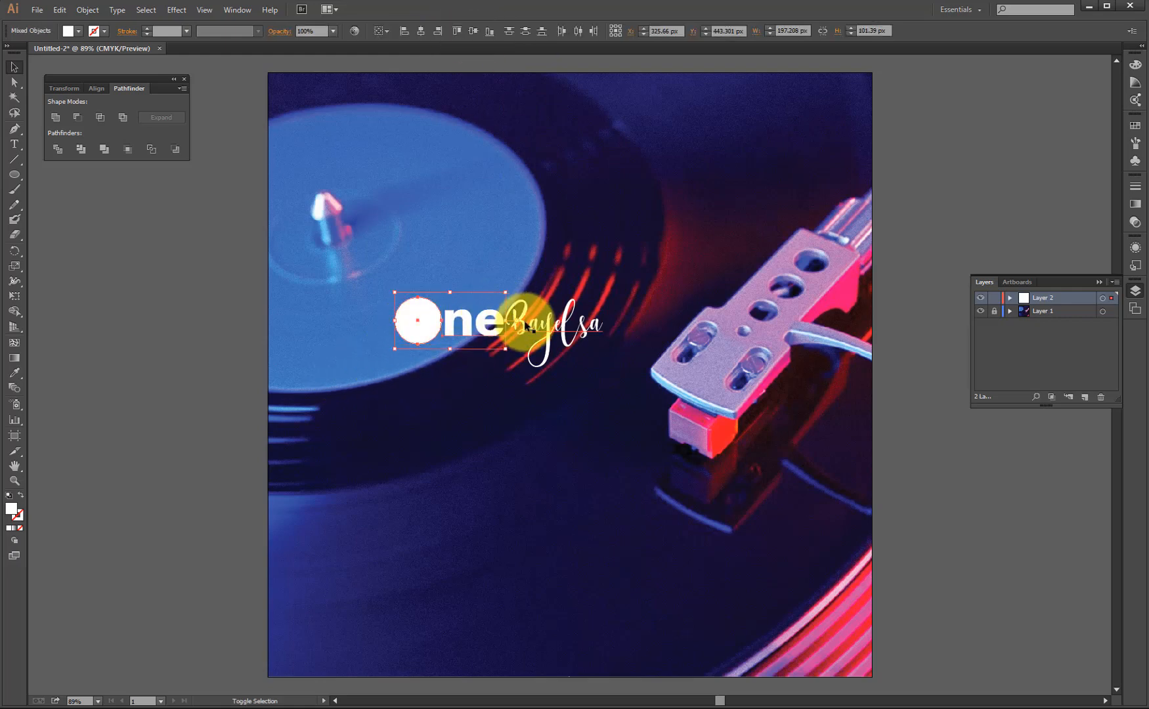
{"action": "left_click", "coordinate": [555, 330], "text": "shift"}
{"action": "left_click_drag", "start_coordinate": [605, 292], "coordinate": [616, 265]}
{"action": "key", "text": "a"}
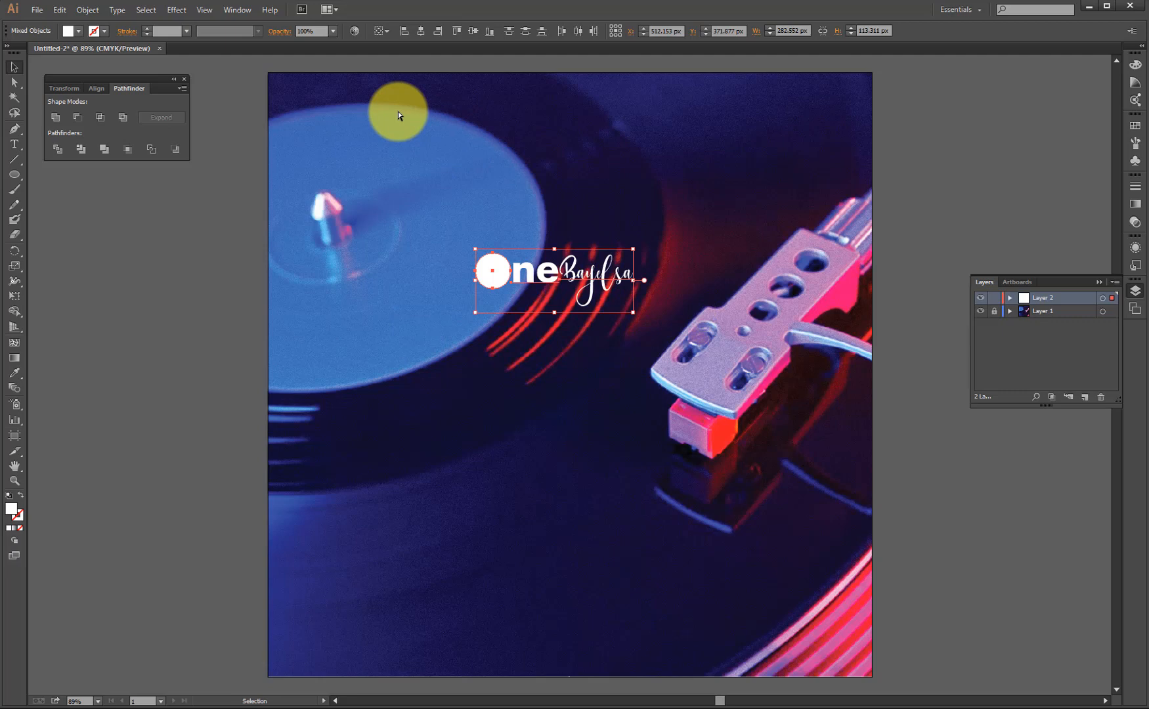
{"action": "key", "text": "v"}
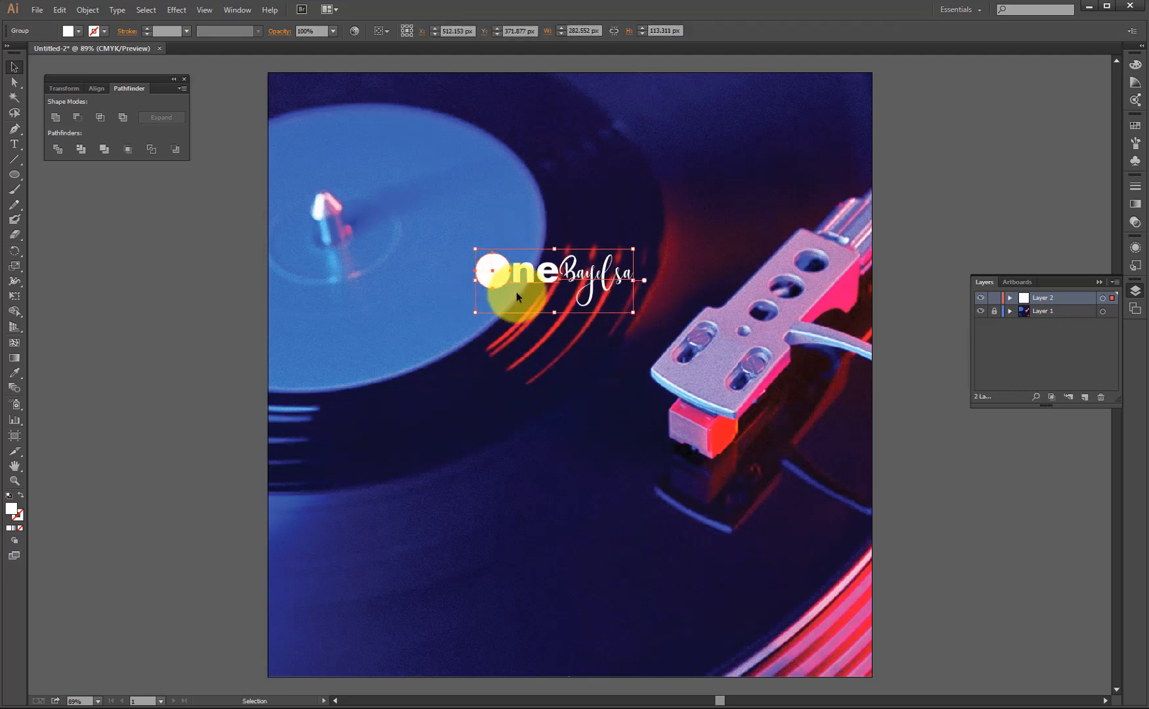
{"action": "left_click", "coordinate": [584, 297]}
{"action": "left_click_drag", "start_coordinate": [591, 284], "coordinate": [599, 285]}
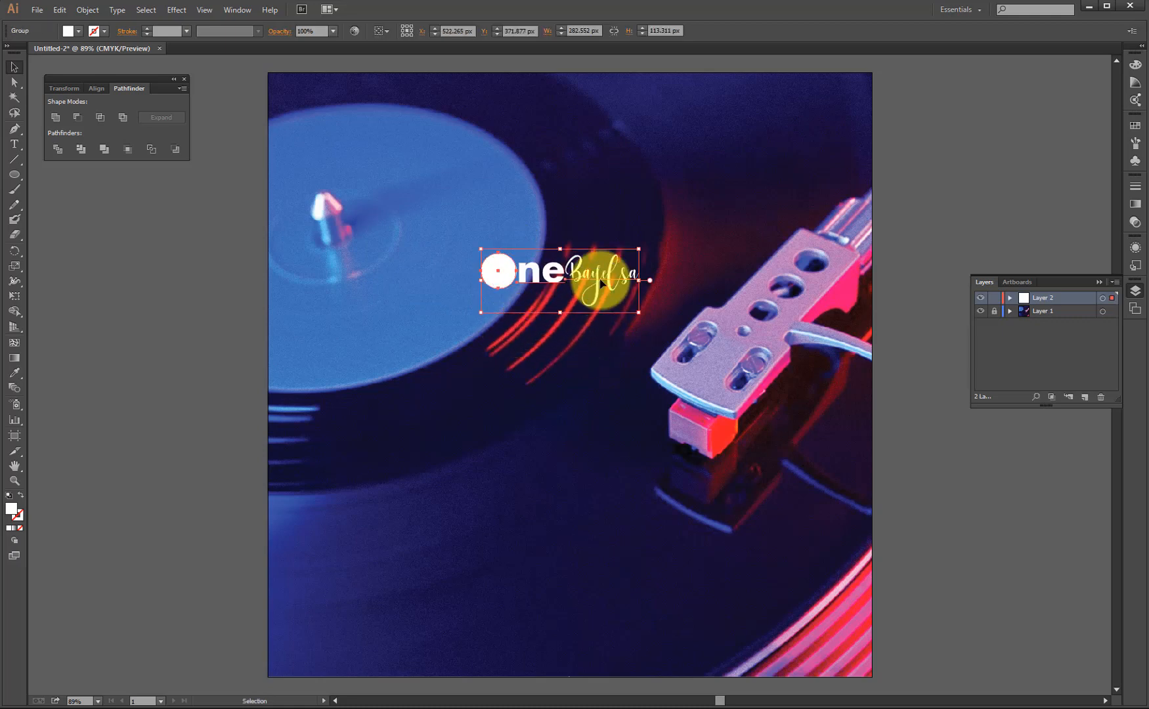
Show the full alignment options, align to the artboard and centre the "One Bayelsa" group horizontally
{"action": "left_click", "coordinate": [100, 87]}
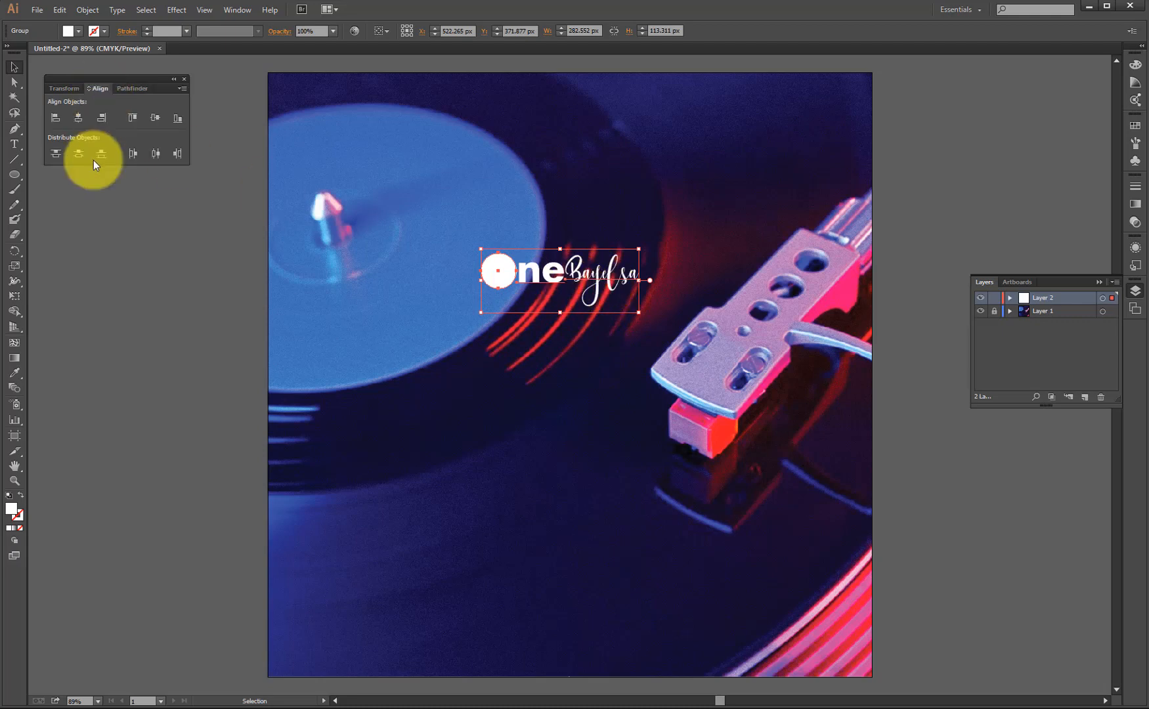
{"action": "left_click", "coordinate": [184, 88]}
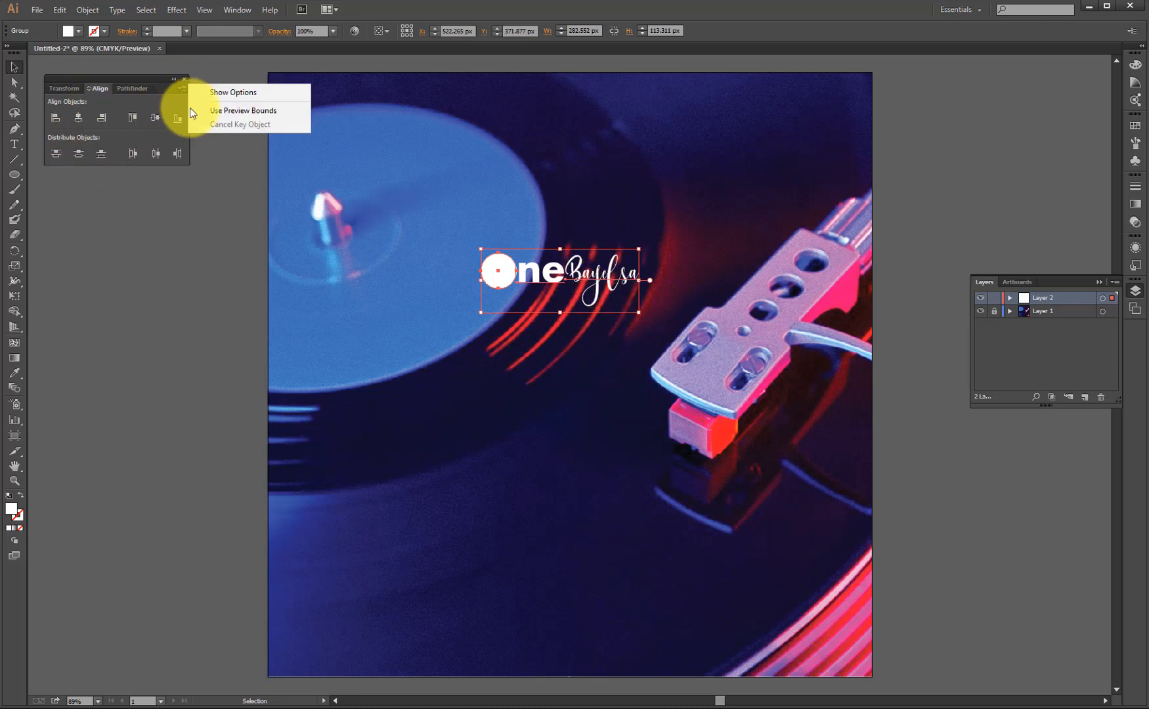
{"action": "left_click", "coordinate": [227, 93]}
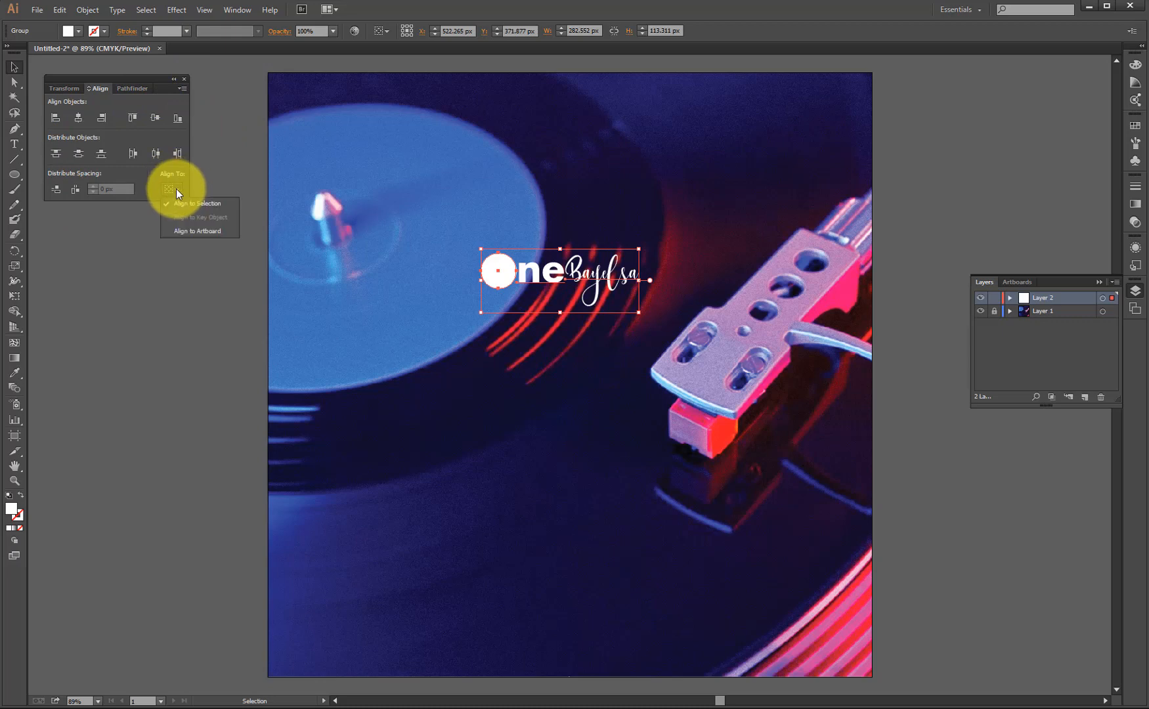
{"action": "left_click", "coordinate": [175, 189]}
{"action": "left_click", "coordinate": [208, 235]}
{"action": "left_click", "coordinate": [179, 189]}
{"action": "left_click", "coordinate": [195, 230]}
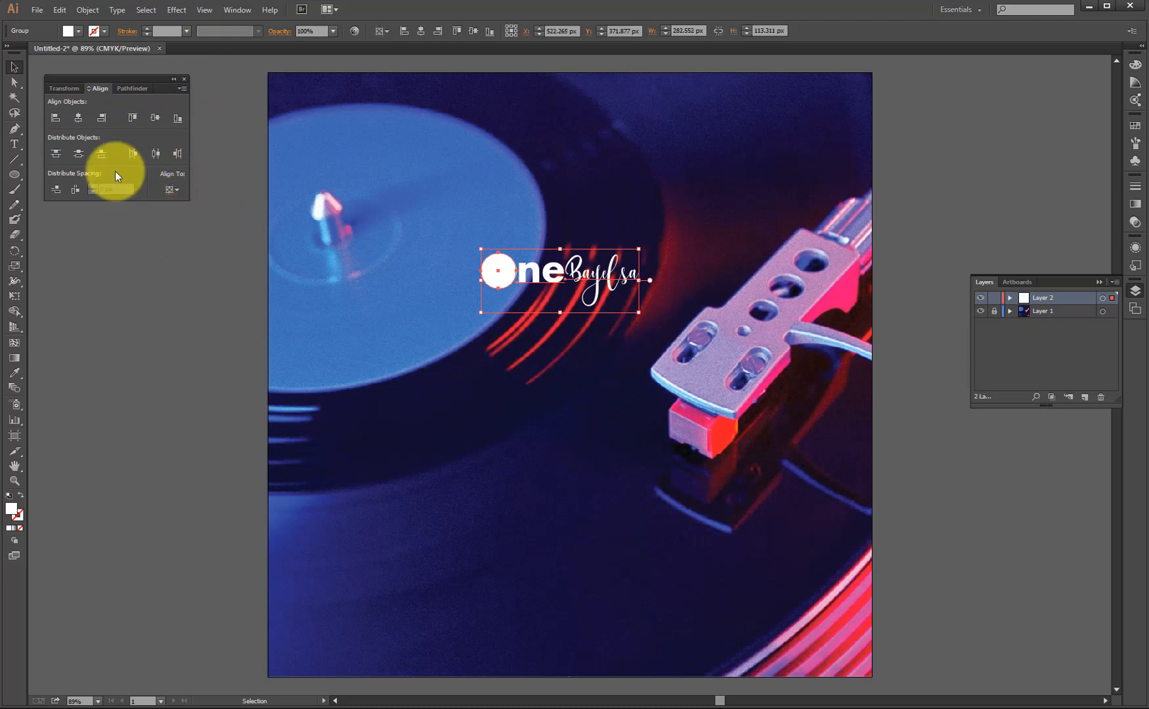
{"action": "left_click", "coordinate": [80, 118]}
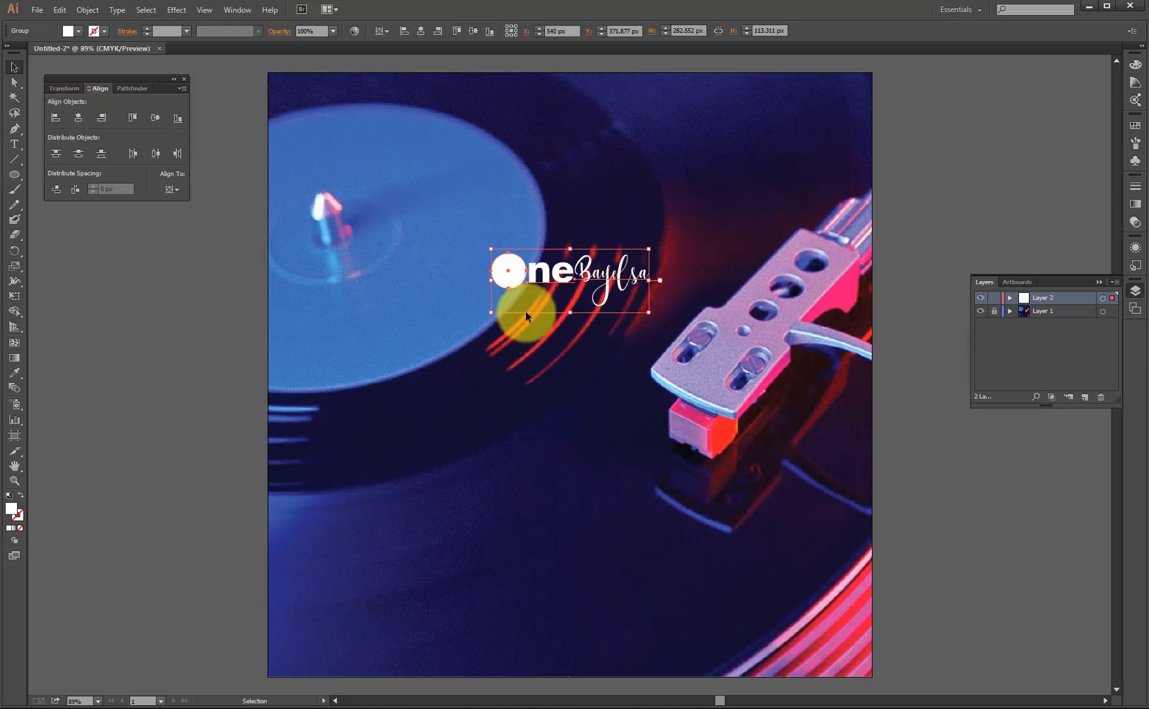
{"action": "left_click", "coordinate": [655, 202]}
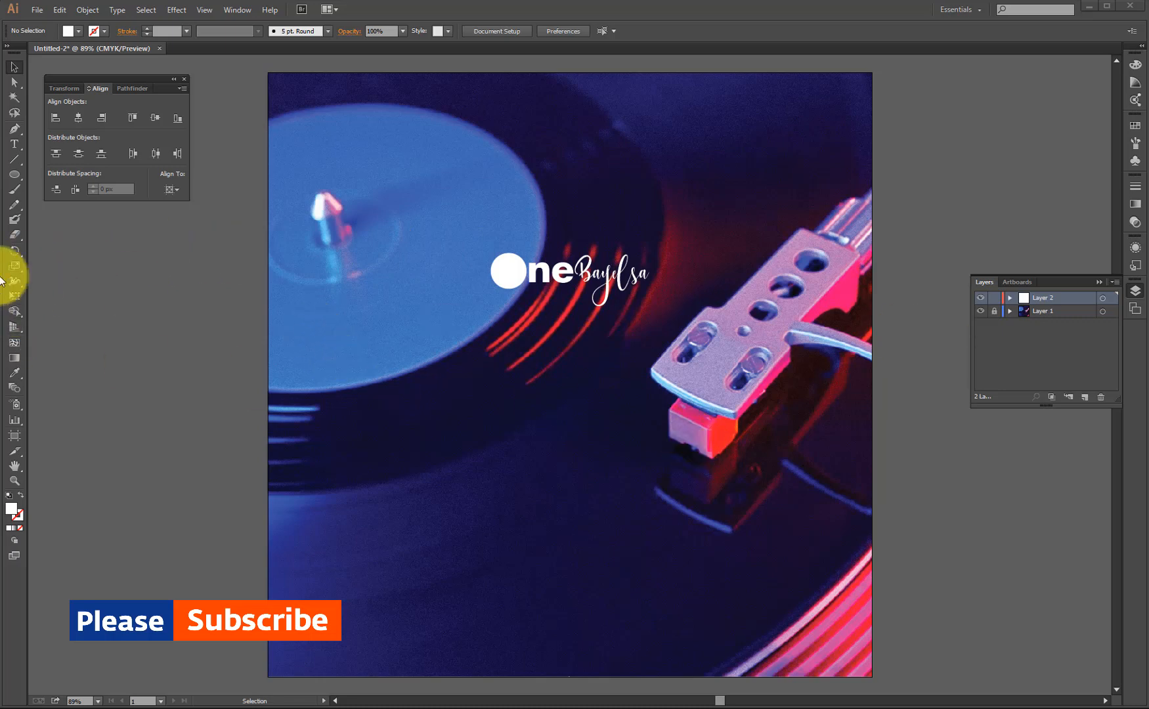
Add the text "Music Festival" below the "One Bayelsa" lettering
{"action": "left_click", "coordinate": [14, 145]}
{"action": "left_click", "coordinate": [520, 406]}
{"action": "key", "text": "ctrl+v"}
Set the font of the whole "Music Festival" text to Futura LT Bold
{"action": "double_click", "coordinate": [569, 394]}
{"action": "triple_click", "coordinate": [569, 394]}
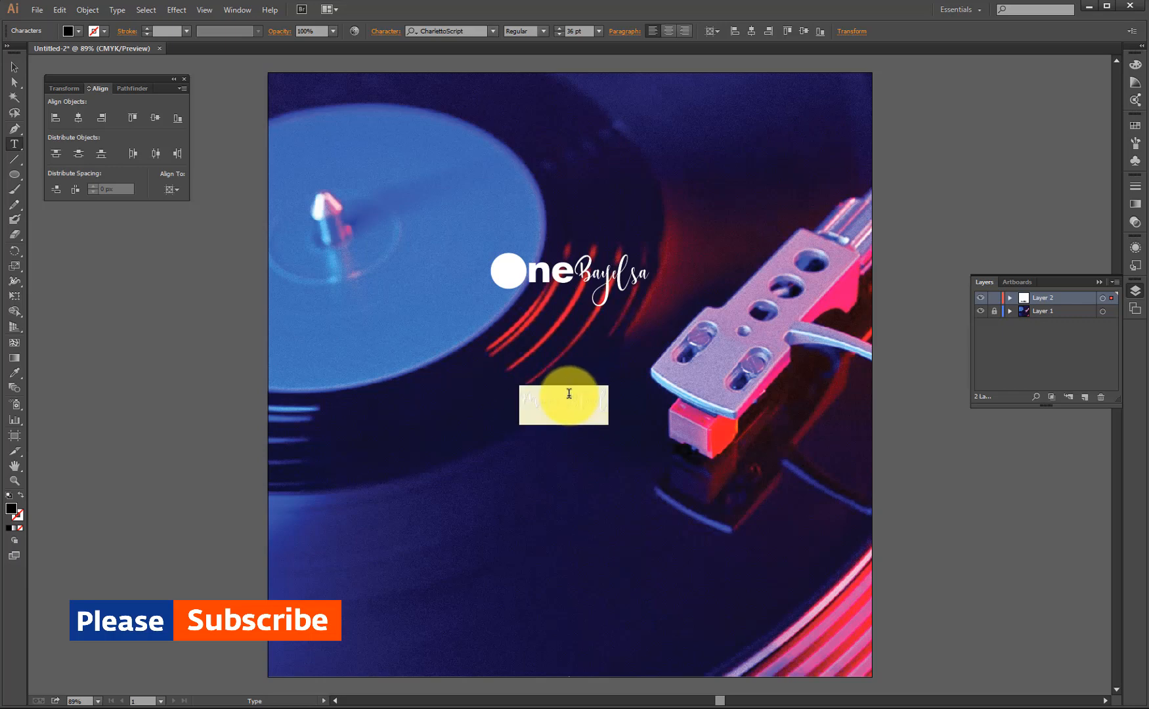
{"action": "left_click", "coordinate": [461, 33]}
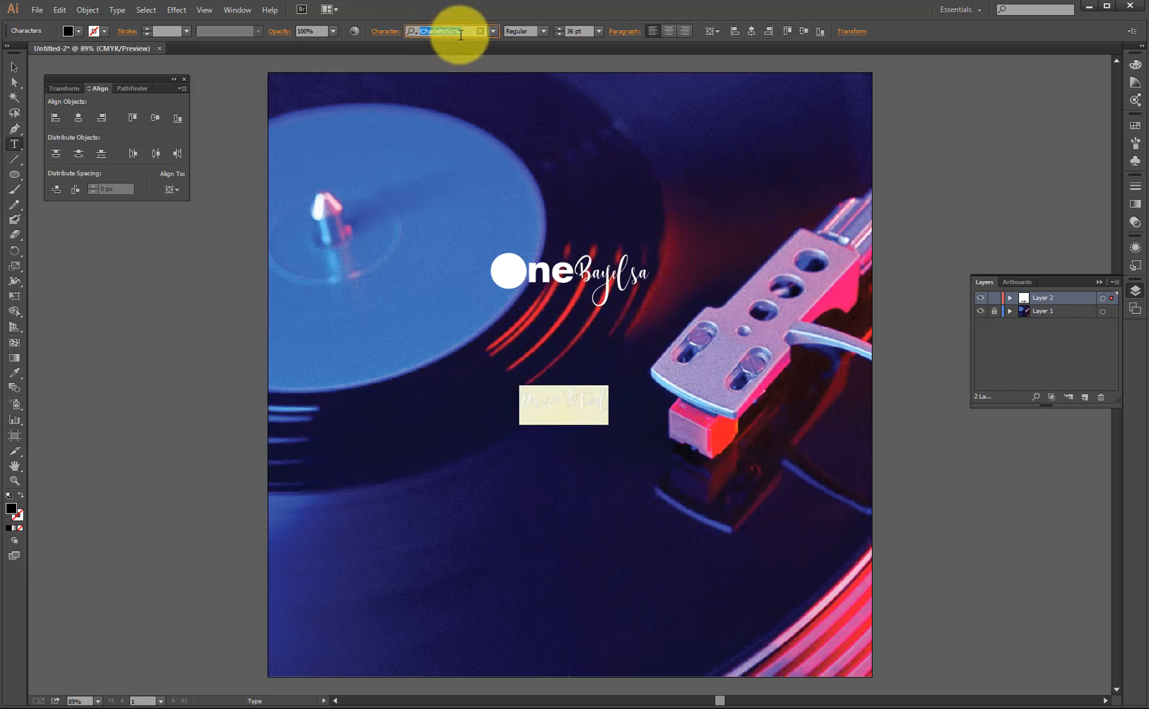
{"action": "type", "text": "futu"}
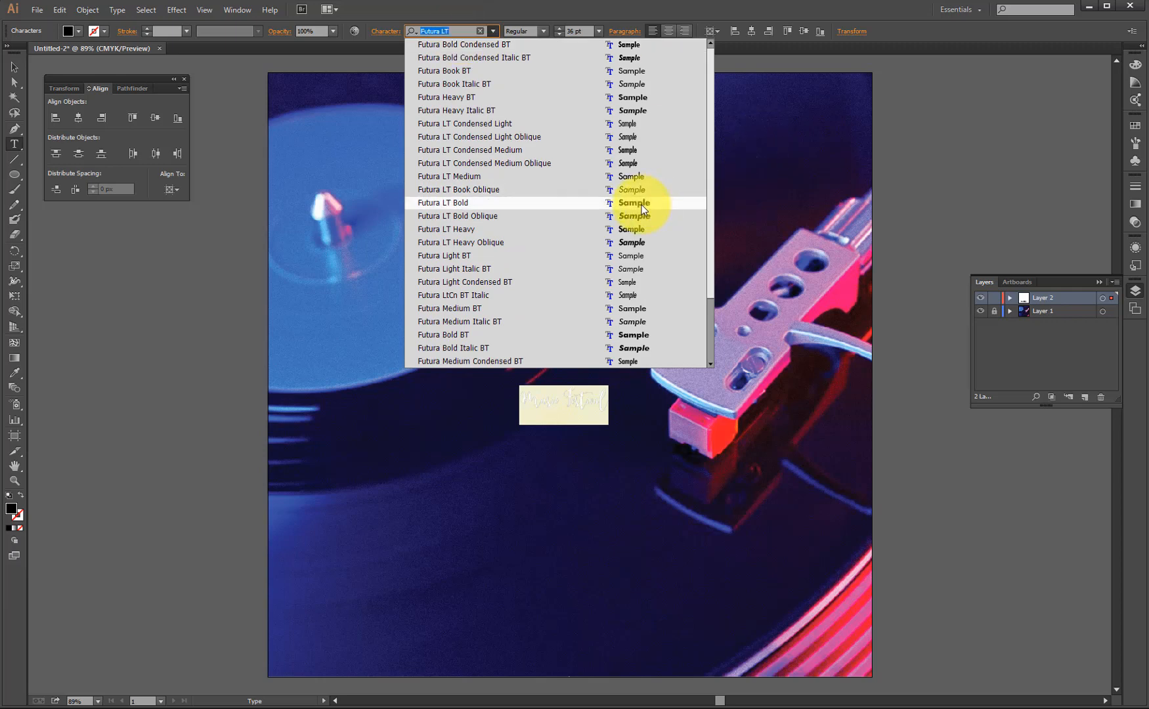
{"action": "left_click", "coordinate": [642, 205]}
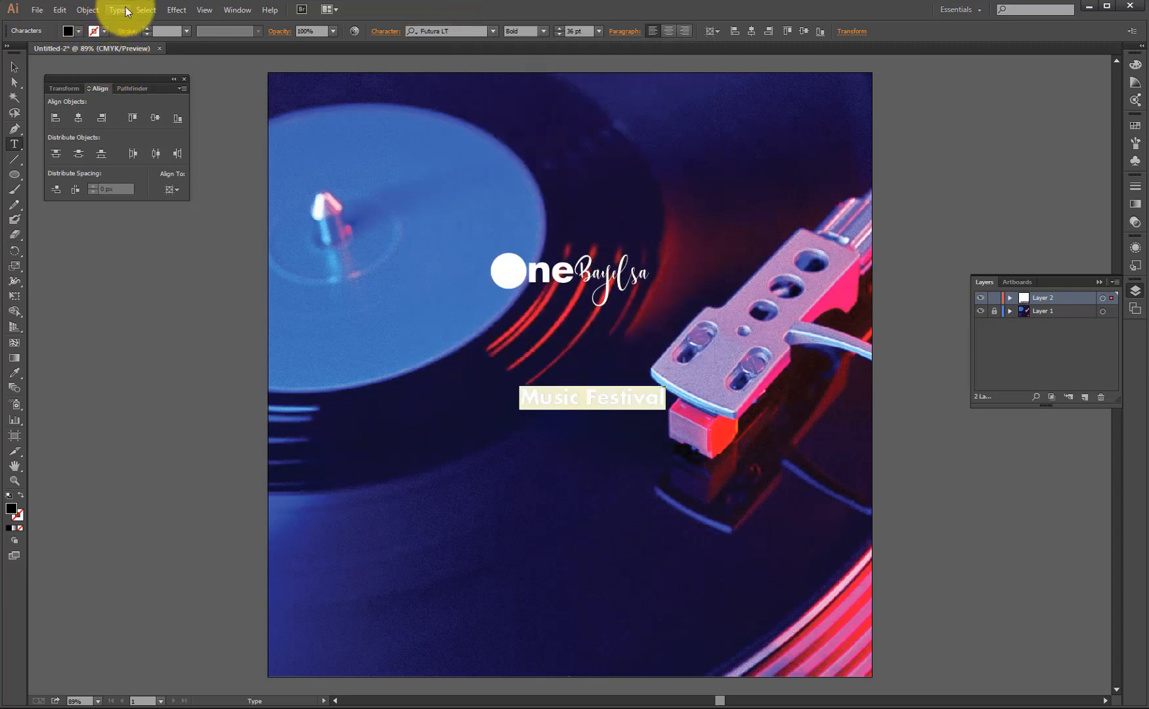
Change the "Music Festival" text to uppercase
{"action": "left_click", "coordinate": [145, 10]}
{"action": "mouse_move", "coordinate": [118, 9]}
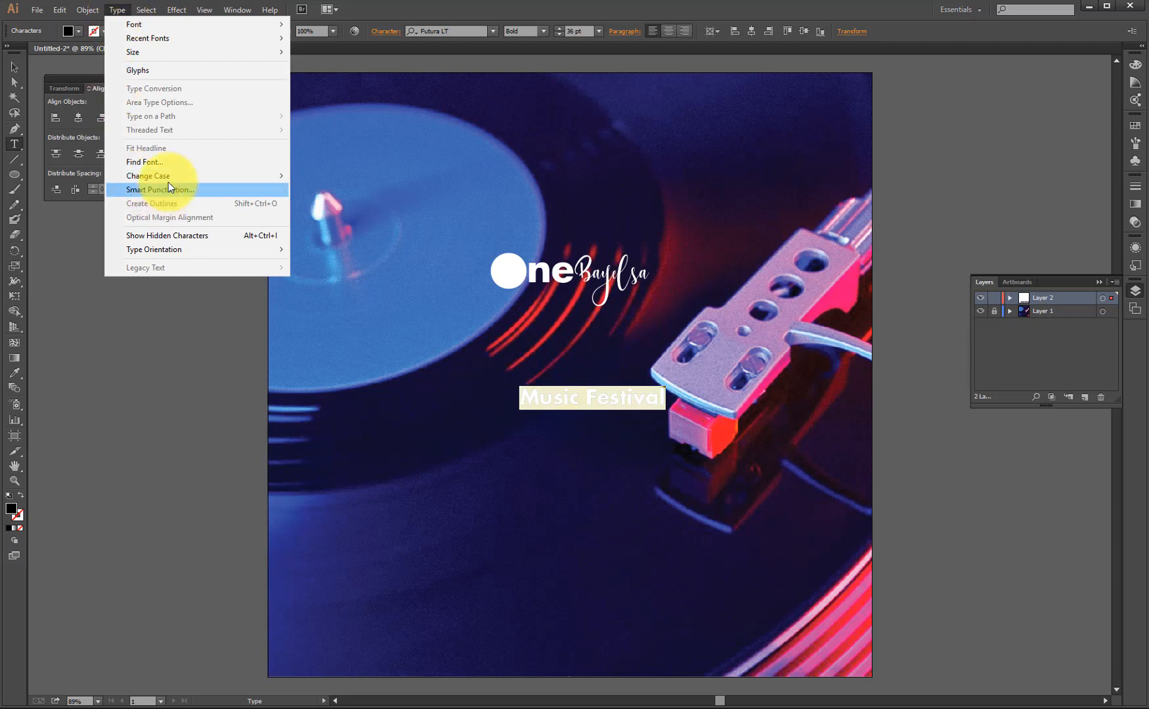
{"action": "mouse_move", "coordinate": [189, 175]}
{"action": "left_click", "coordinate": [328, 175]}
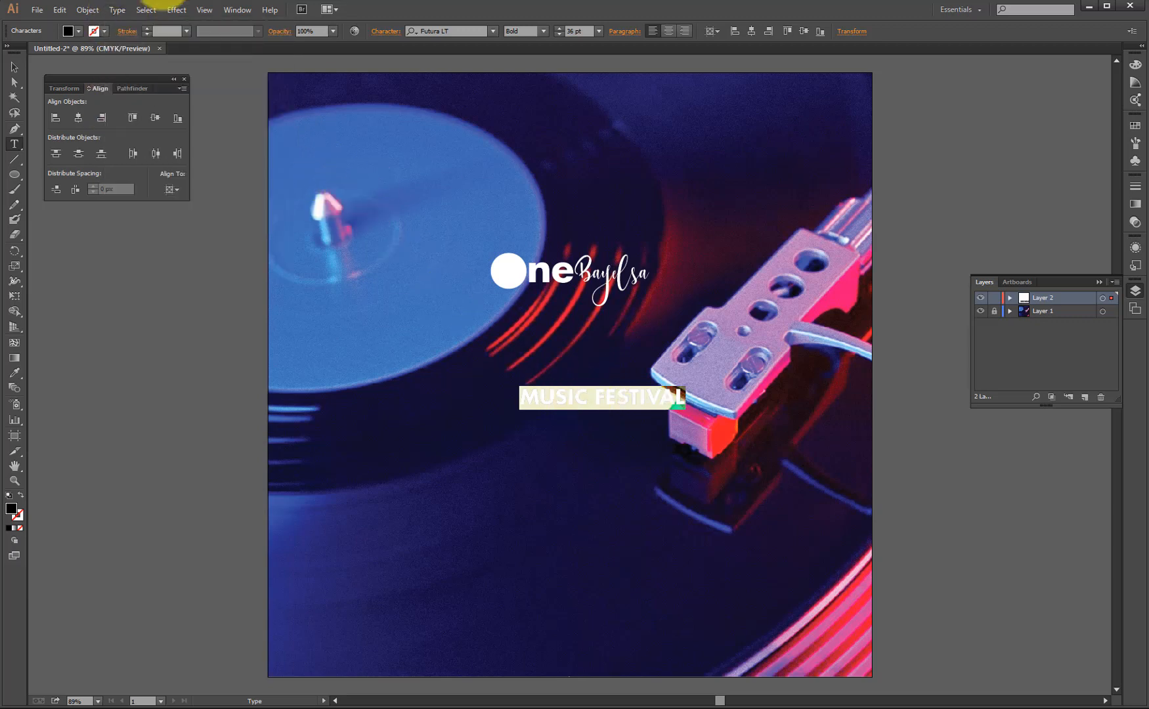
Set the font size of "MUSIC FESTIVAL" to 60 pt and its fill colour to white
{"action": "left_click", "coordinate": [600, 32]}
{"action": "left_click", "coordinate": [608, 245]}
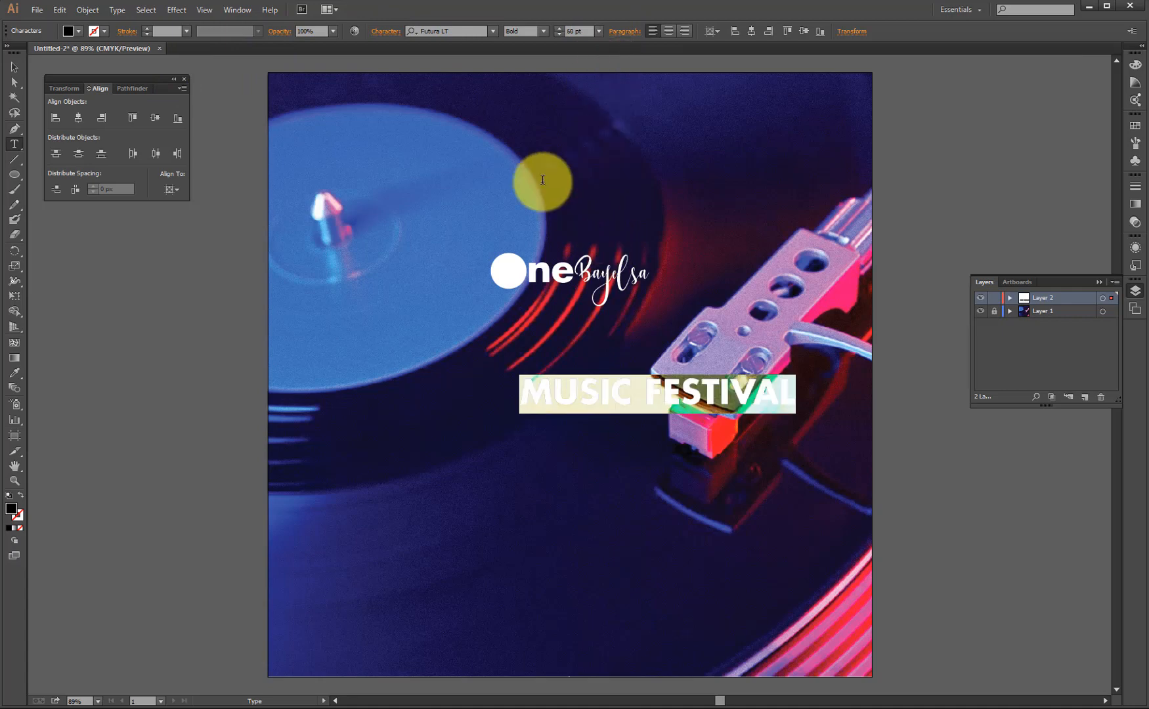
{"action": "left_click", "coordinate": [78, 30]}
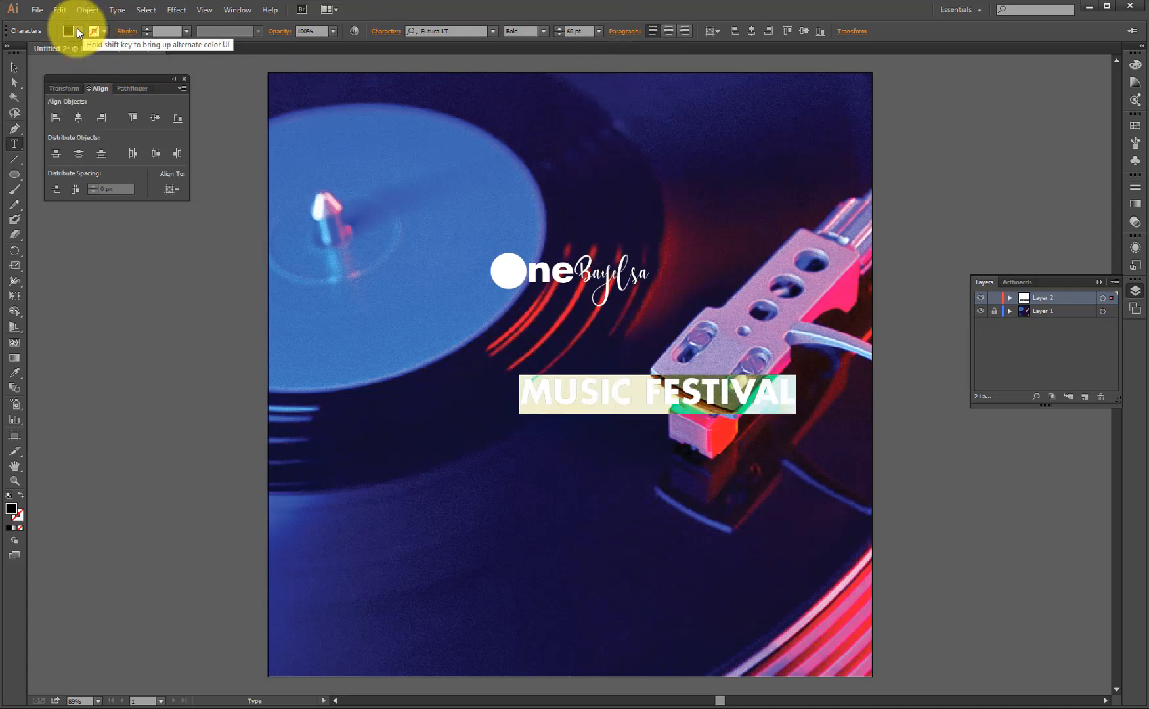
{"action": "left_click", "coordinate": [0, 52]}
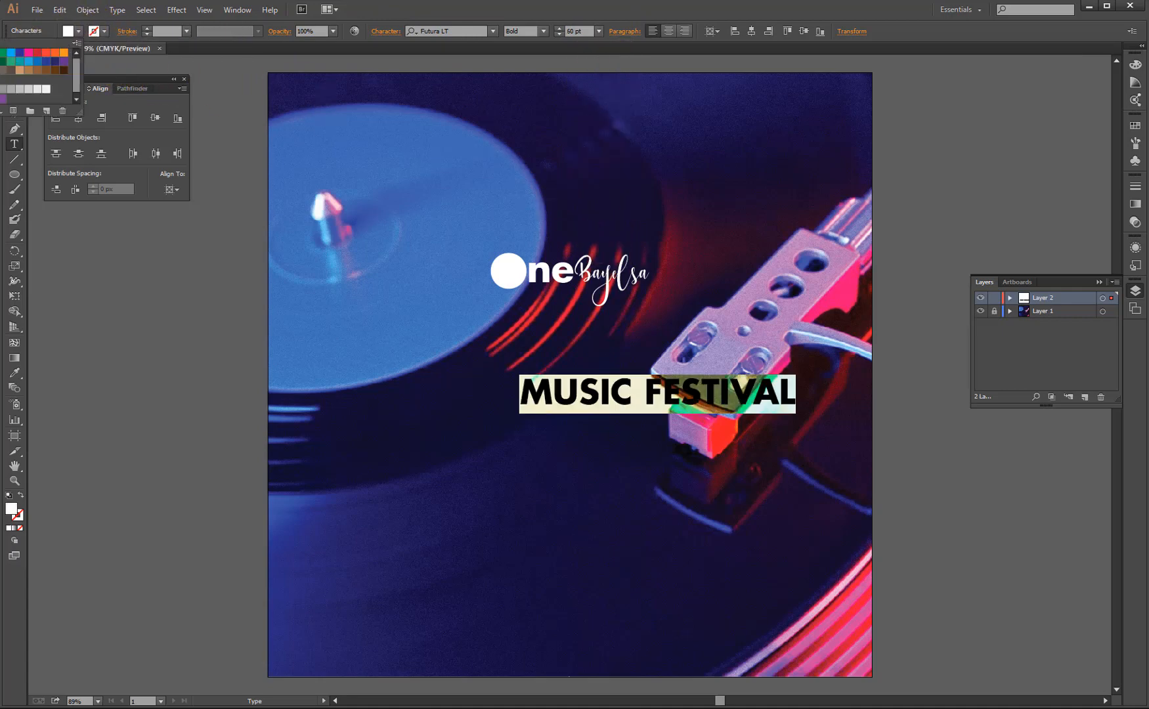
{"action": "left_click", "coordinate": [623, 15]}
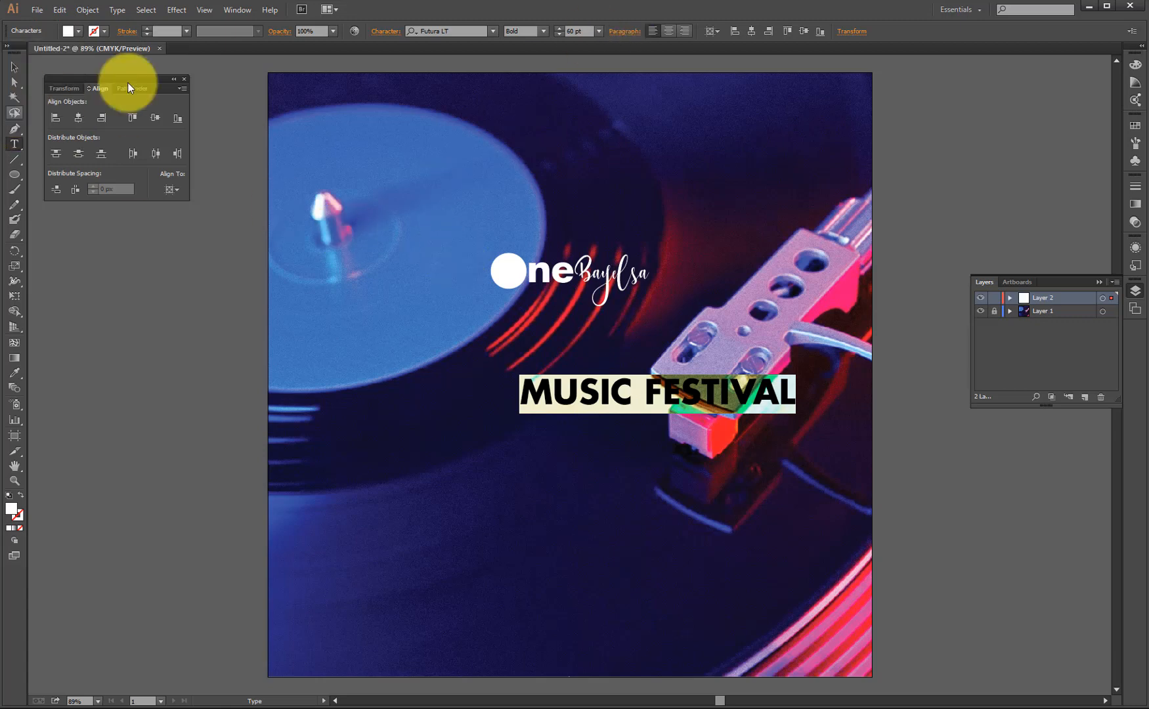
Set "MUSIC FESTIVAL" to 72 pt and scale the text up proportionally to nearly the artboard's width
{"action": "left_click", "coordinate": [600, 32]}
{"action": "left_click", "coordinate": [614, 255]}
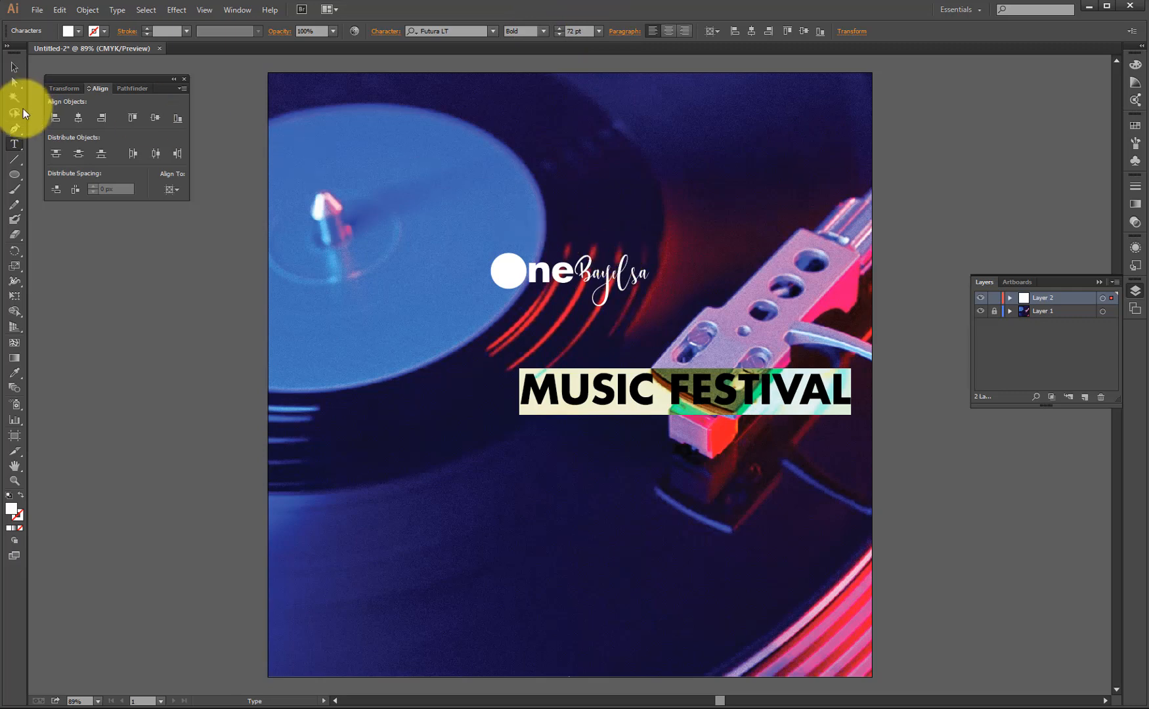
{"action": "left_click", "coordinate": [14, 66]}
{"action": "left_click_drag", "start_coordinate": [852, 369], "coordinate": [1098, 320]}
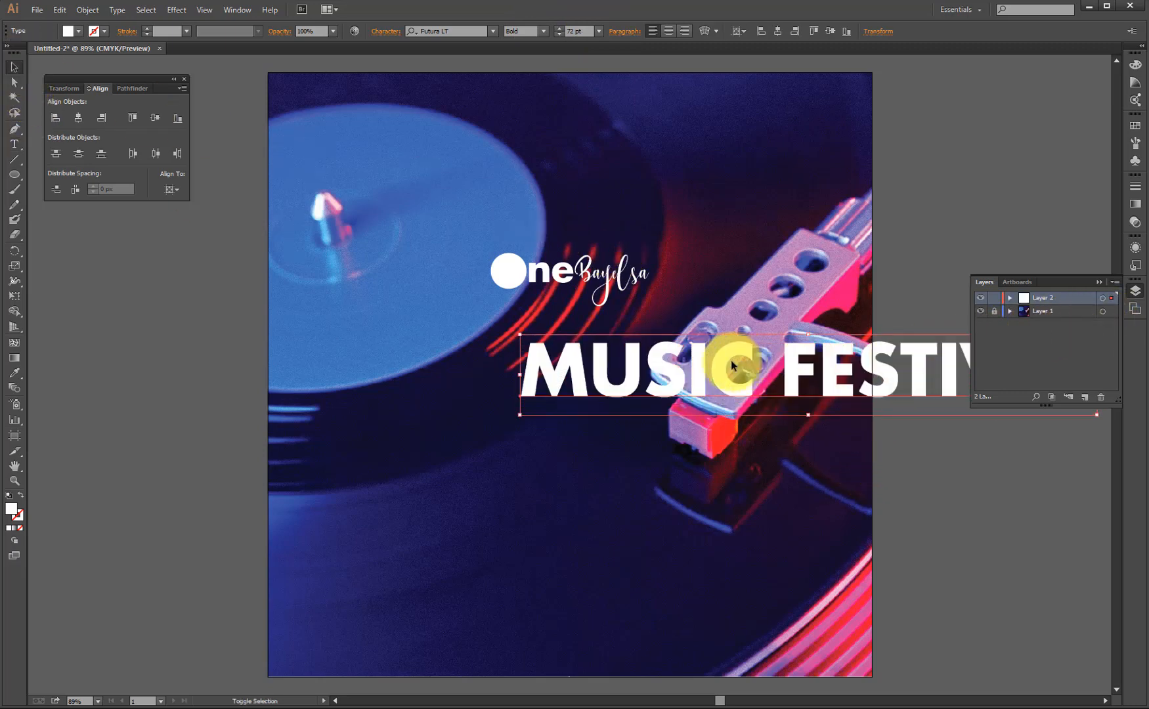
Move the "MUSIC FESTIVAL" title onto the artboard below the logo and break it into two lines before "FESTIVAL"
{"action": "left_click_drag", "start_coordinate": [805, 360], "coordinate": [606, 340]}
{"action": "key", "text": "t"}
{"action": "key", "text": "Return"}
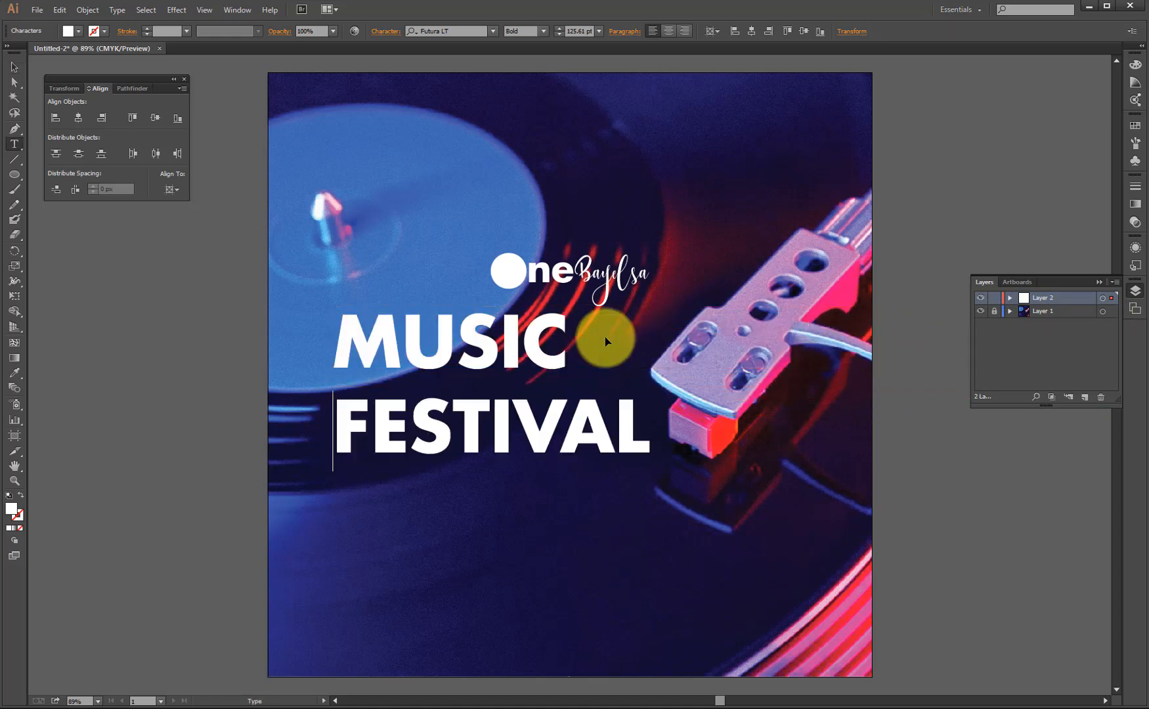
{"action": "key", "text": "Escape"}
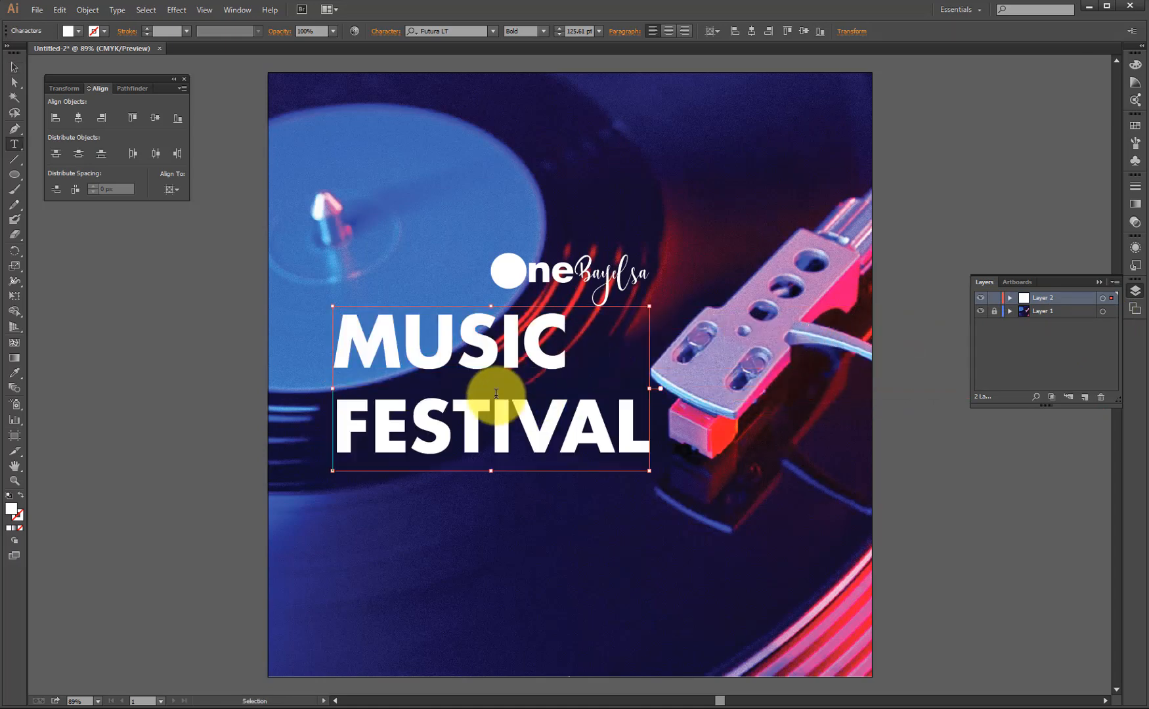
Reduce the leading of the whole two-line "MUSIC FESTIVAL" title to 112 pt
{"action": "left_click", "coordinate": [492, 402]}
{"action": "key", "text": "ctrl+a"}
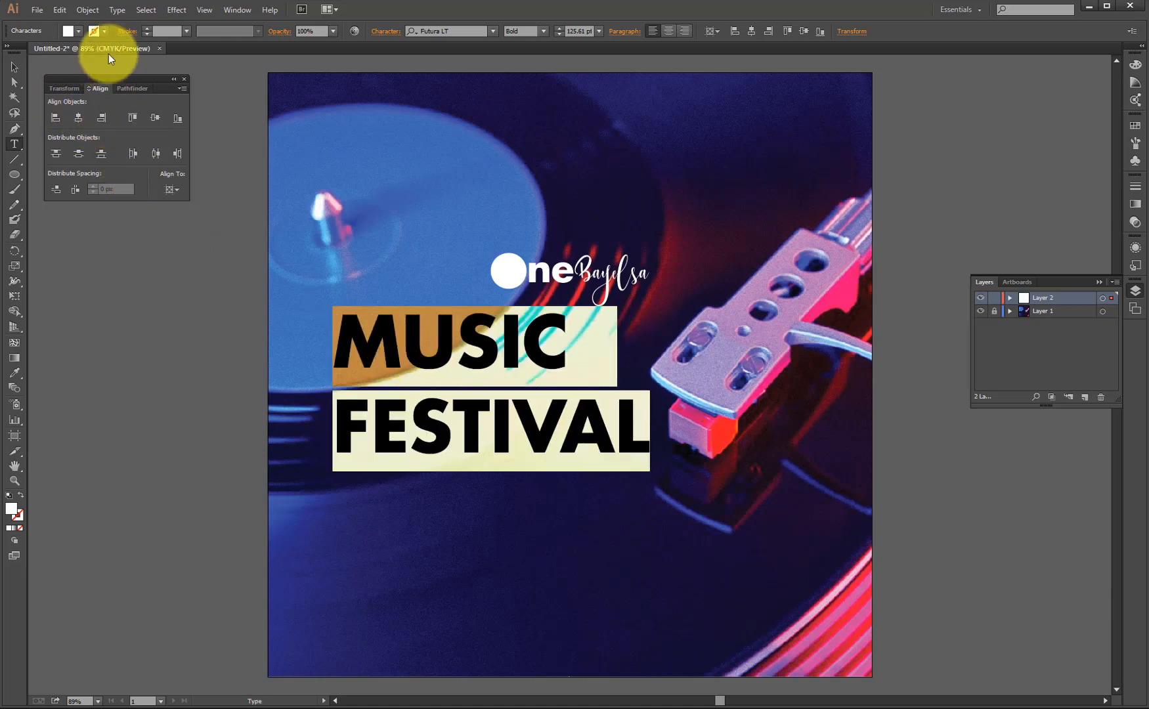
{"action": "left_click", "coordinate": [387, 31]}
{"action": "left_click", "coordinate": [372, 109]}
{"action": "key", "text": "Down"}
{"action": "key", "text": "Down"}
{"action": "key", "text": "Down"}
{"action": "key", "text": "Down"}
{"action": "key", "text": "Down"}
{"action": "key", "text": "Down"}
{"action": "key", "text": "Down"}
{"action": "key", "text": "Down"}
{"action": "key", "text": "Down"}
{"action": "key", "text": "Down"}
{"action": "key", "text": "Down"}
{"action": "key", "text": "Down"}
{"action": "key", "text": "Down"}
{"action": "key", "text": "Down"}
{"action": "key", "text": "Down"}
{"action": "key", "text": "Down"}
{"action": "key", "text": "Down"}
{"action": "key", "text": "Down"}
{"action": "key", "text": "Down"}
{"action": "key", "text": "Down"}
{"action": "key", "text": "Down"}
{"action": "key", "text": "Down"}
{"action": "key", "text": "Down"}
{"action": "key", "text": "Down"}
{"action": "key", "text": "Down"}
{"action": "key", "text": "Down"}
{"action": "key", "text": "Down"}
{"action": "key", "text": "Down"}
{"action": "key", "text": "Down"}
{"action": "key", "text": "Down"}
{"action": "key", "text": "Down"}
{"action": "key", "text": "Down"}
{"action": "key", "text": "Down"}
{"action": "key", "text": "Down"}
{"action": "key", "text": "Down"}
{"action": "key", "text": "Down"}
{"action": "key", "text": "Down"}
{"action": "key", "text": "Down"}
{"action": "key", "text": "Down"}
{"action": "key", "text": "Down"}
{"action": "key", "text": "Down"}
{"action": "key", "text": "Down"}
{"action": "key", "text": "Up"}
{"action": "key", "text": "Up"}
{"action": "key", "text": "Up"}
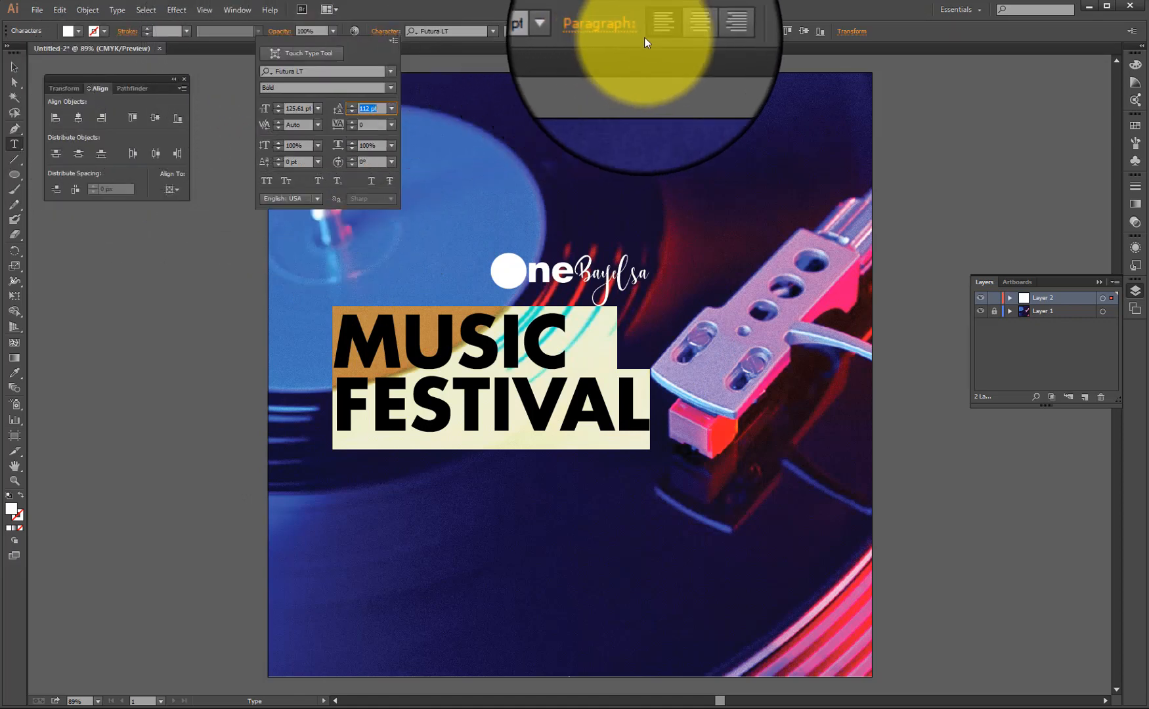
Right-align the "MUSIC FESTIVAL" text and move it back onto the artboard beneath the logo
{"action": "left_click", "coordinate": [680, 30]}
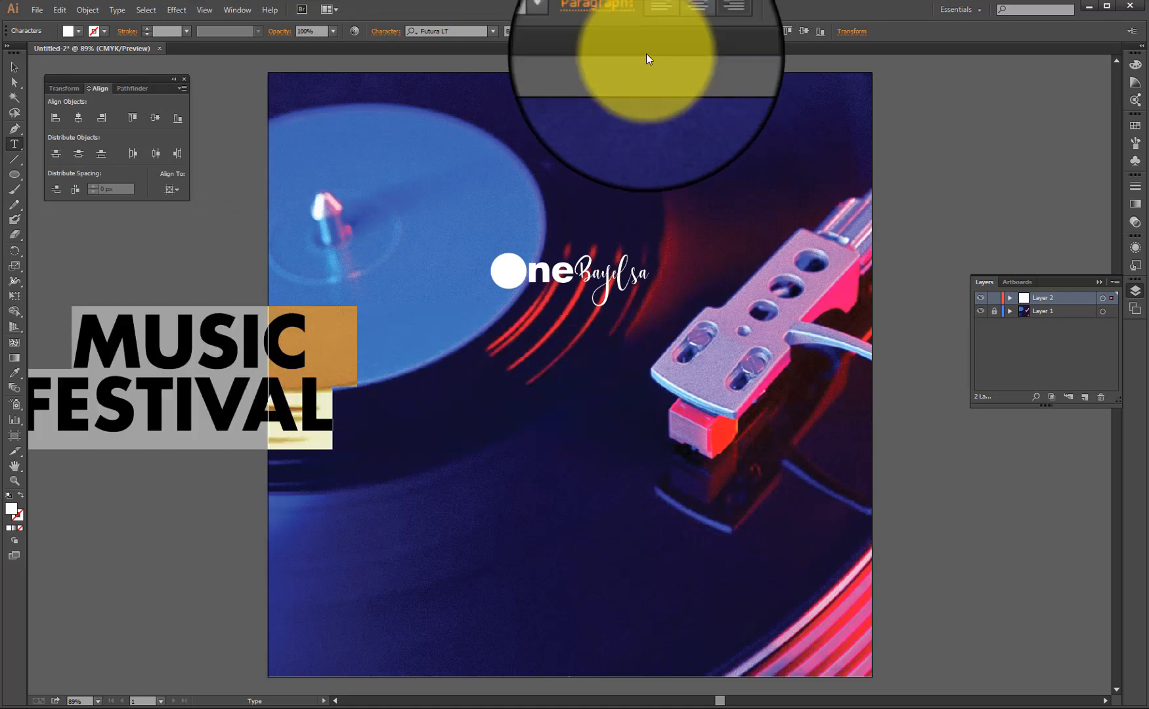
{"action": "left_click", "coordinate": [15, 82]}
{"action": "left_click_drag", "start_coordinate": [291, 366], "coordinate": [582, 365]}
Delete the trailing space after "MUSIC" so both title lines end flush at the same edge
{"action": "key", "text": "t"}
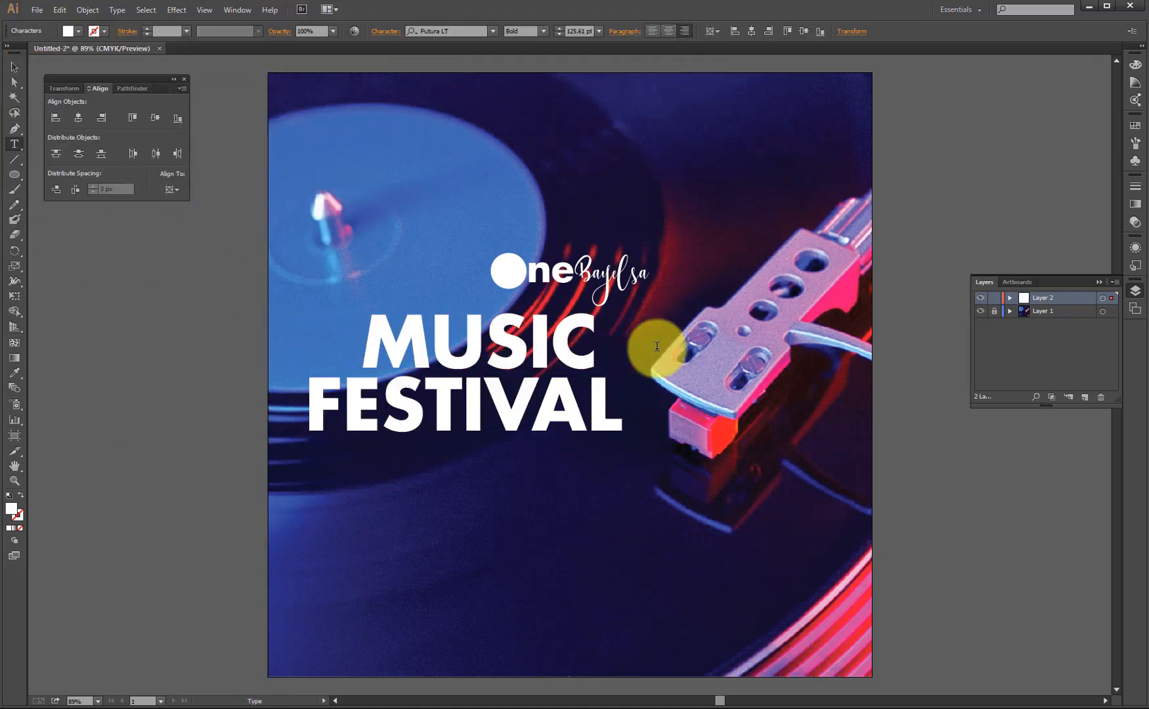
{"action": "double_click", "coordinate": [657, 347]}
{"action": "key", "text": "BackSpace"}
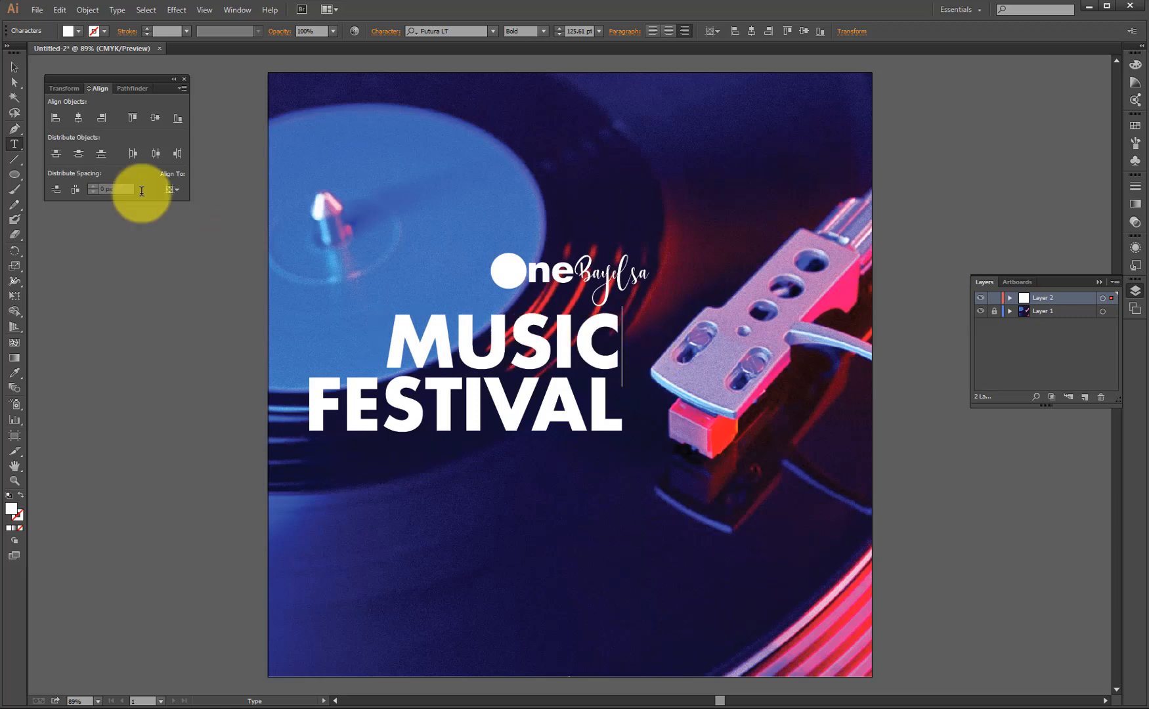
Scale the "MUSIC FESTIVAL" title down proportionally to about 100 pt and reposition it under the logo
{"action": "left_click", "coordinate": [15, 66]}
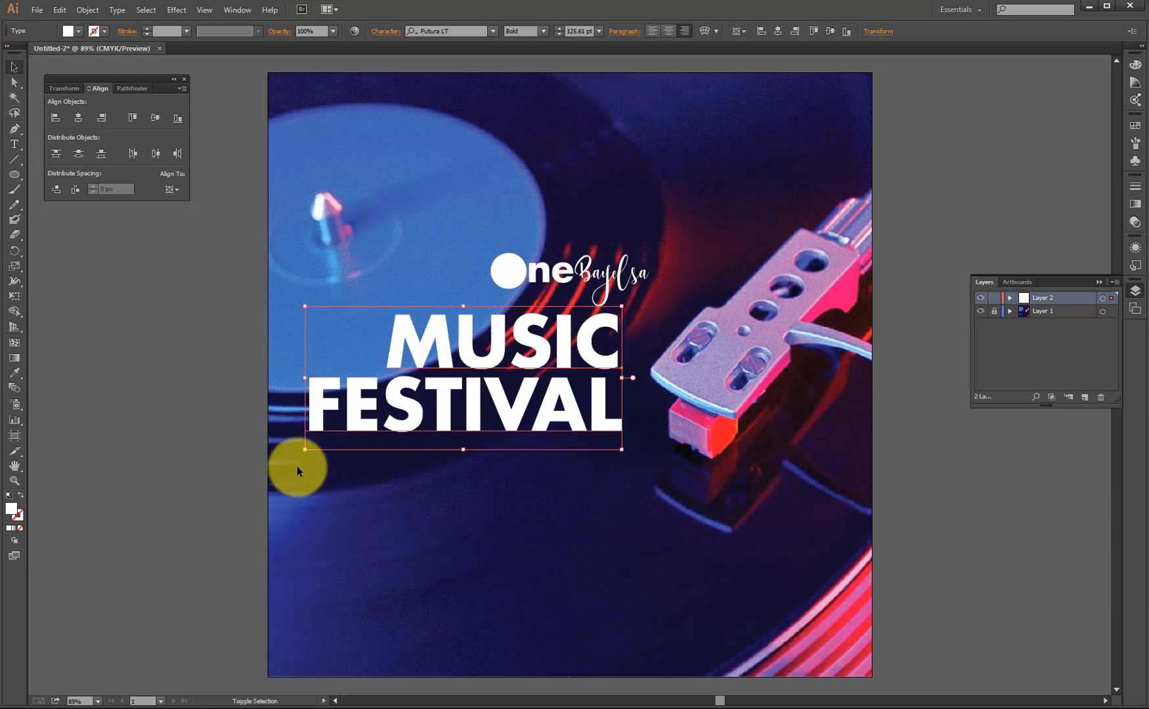
{"action": "left_click_drag", "start_coordinate": [306, 452], "coordinate": [369, 421]}
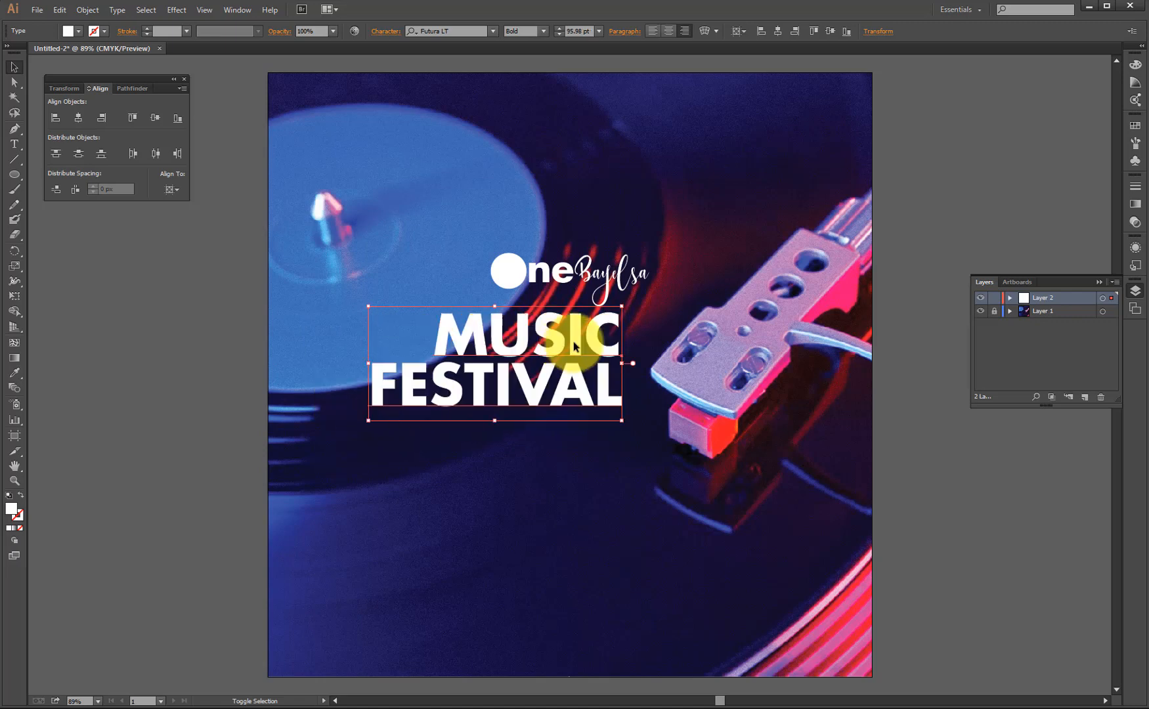
{"action": "left_click_drag", "start_coordinate": [603, 352], "coordinate": [585, 355]}
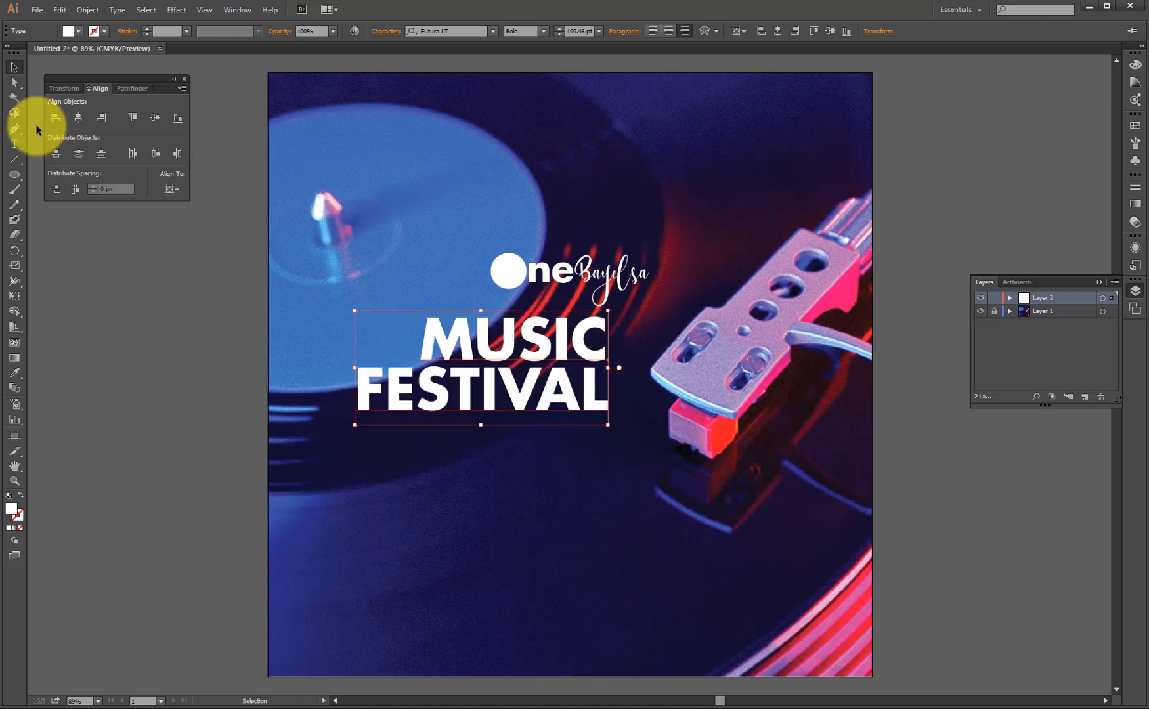
Draw a square of about 164 × 164 px to the right of the title and fill it with yellow
{"action": "left_click_drag", "start_coordinate": [16, 169], "coordinate": [56, 177]}
{"action": "left_click_drag", "start_coordinate": [620, 322], "coordinate": [613, 408]}
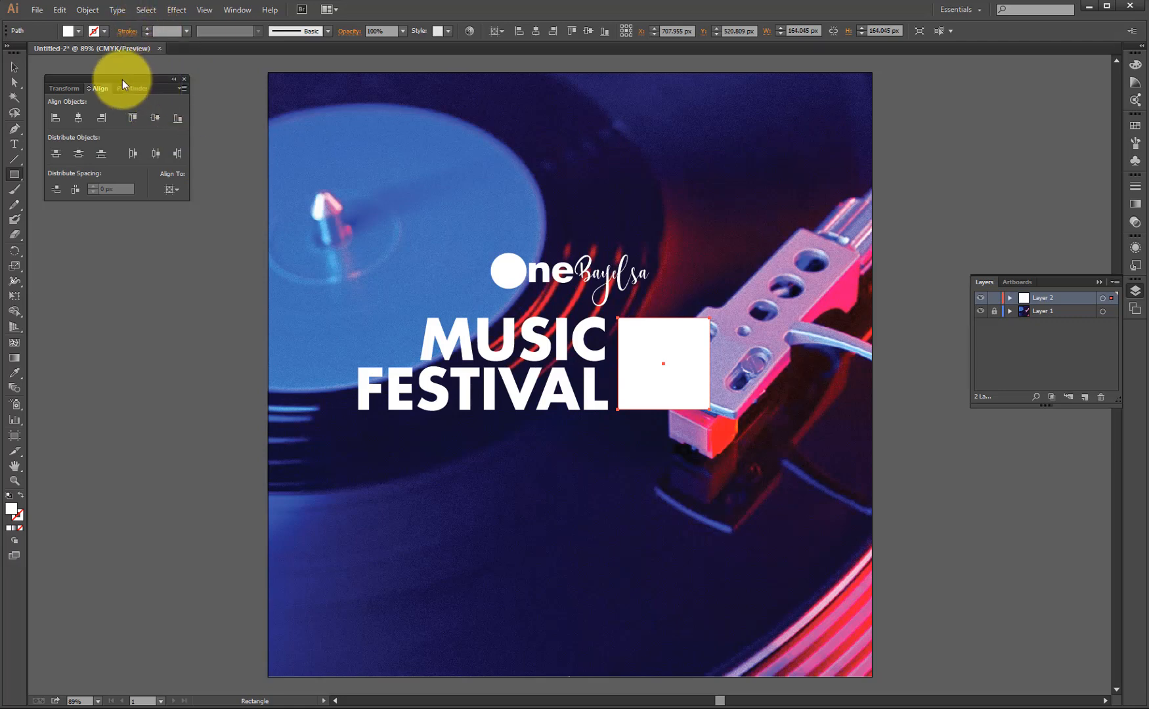
{"action": "left_click", "coordinate": [78, 32]}
{"action": "left_click", "coordinate": [3, 90]}
{"action": "left_click", "coordinate": [397, 32]}
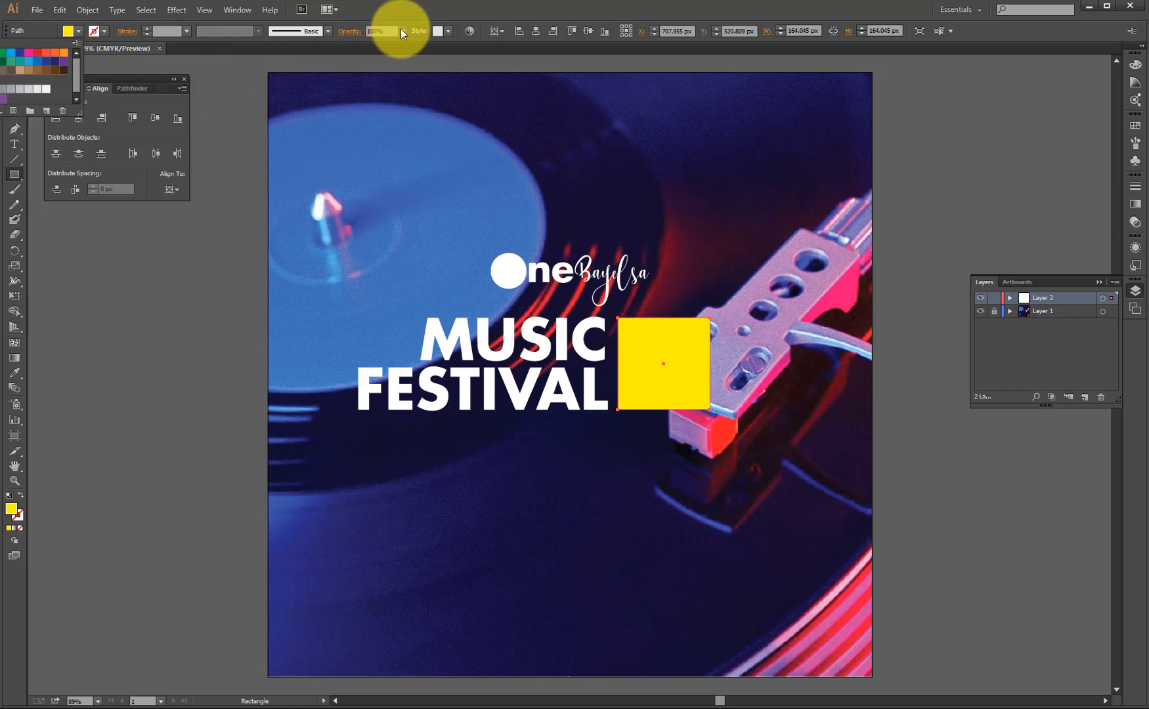
{"action": "left_click", "coordinate": [413, 11]}
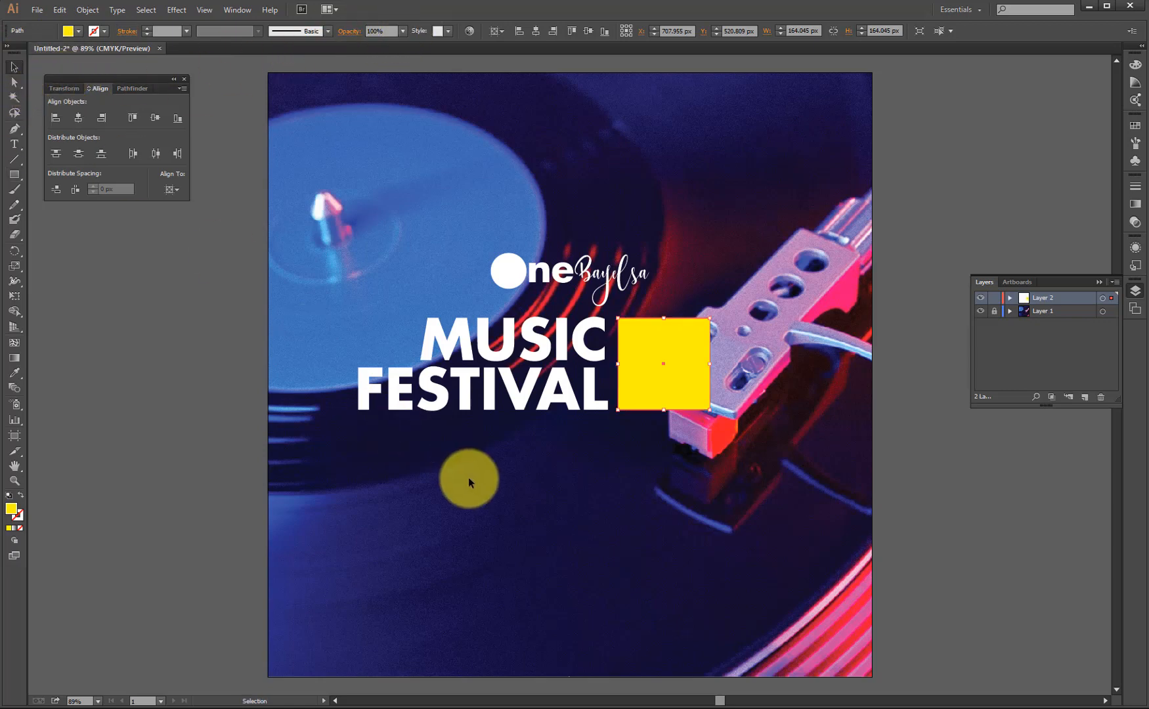
Select the title and the yellow square together and shift both slightly to the right
{"action": "left_click", "coordinate": [645, 413]}
{"action": "left_click", "coordinate": [644, 367]}
{"action": "left_click", "coordinate": [586, 357], "text": "shift"}
{"action": "left_click_drag", "start_coordinate": [662, 367], "coordinate": [672, 368]}
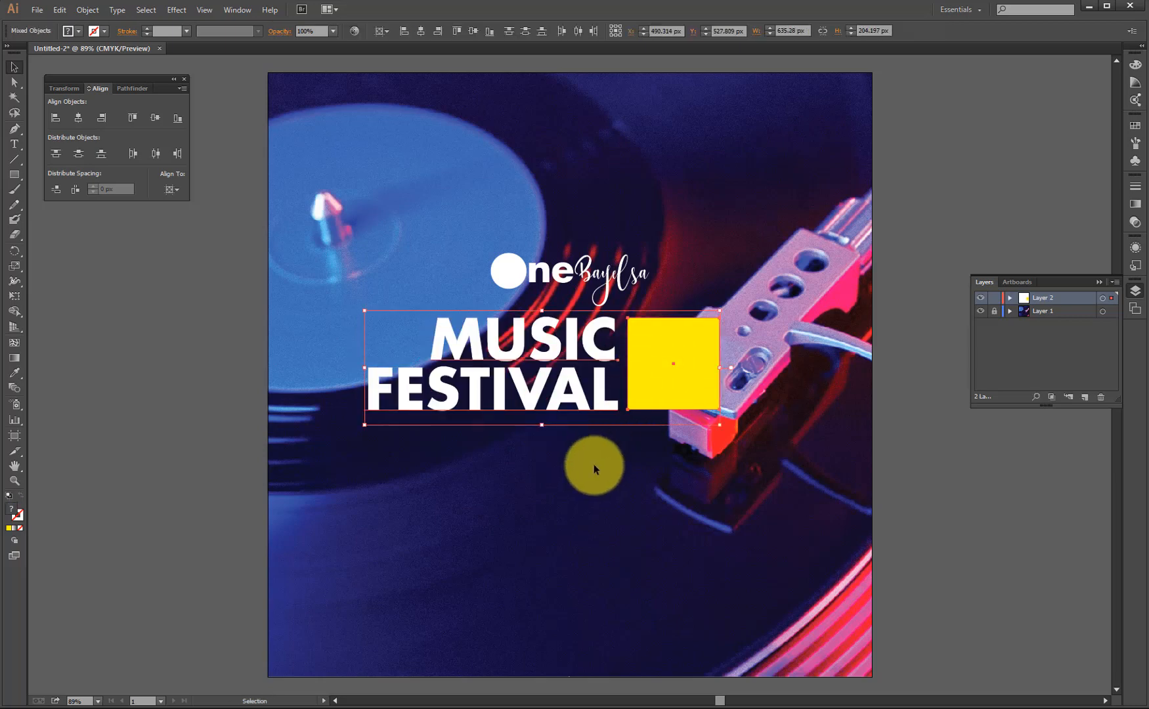
{"action": "left_click", "coordinate": [673, 361], "text": "shift"}
{"action": "left_click", "coordinate": [671, 361], "text": "shift"}
{"action": "left_click", "coordinate": [660, 360], "text": "shift"}
{"action": "left_click", "coordinate": [663, 347], "text": "shift"}
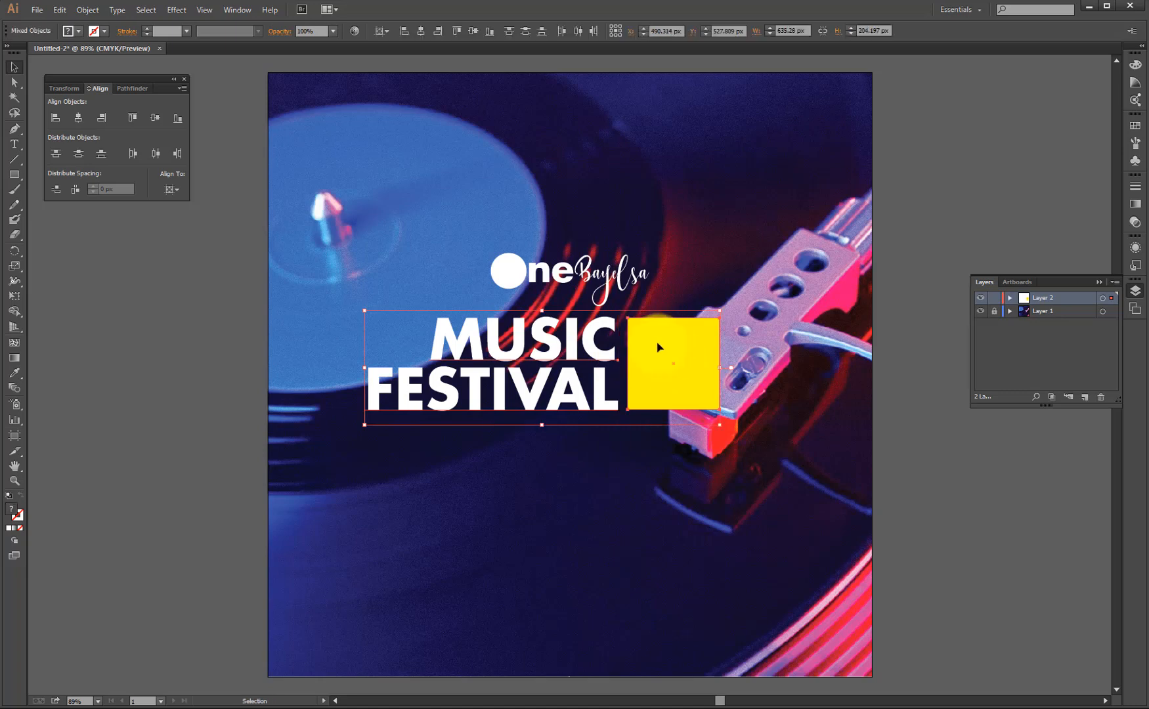
{"action": "left_click_drag", "start_coordinate": [659, 347], "coordinate": [669, 349]}
{"action": "left_click", "coordinate": [569, 530]}
Duplicate the "MUSIC FESTIVAL" text below the original and replace the copy's text with "20" above "18"
{"action": "left_click_drag", "start_coordinate": [580, 349], "coordinate": [565, 503]}
{"action": "double_click", "coordinate": [565, 503]}
{"action": "double_click", "coordinate": [565, 503]}
{"action": "key", "text": "Escape"}
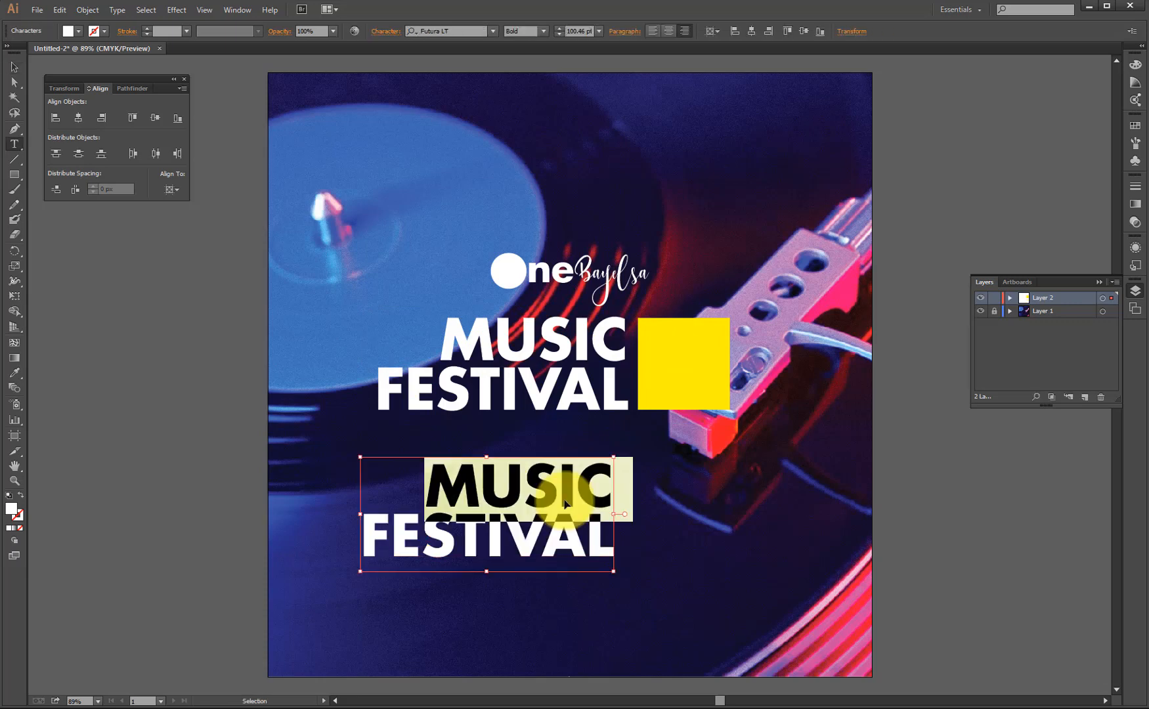
{"action": "triple_click", "coordinate": [565, 503]}
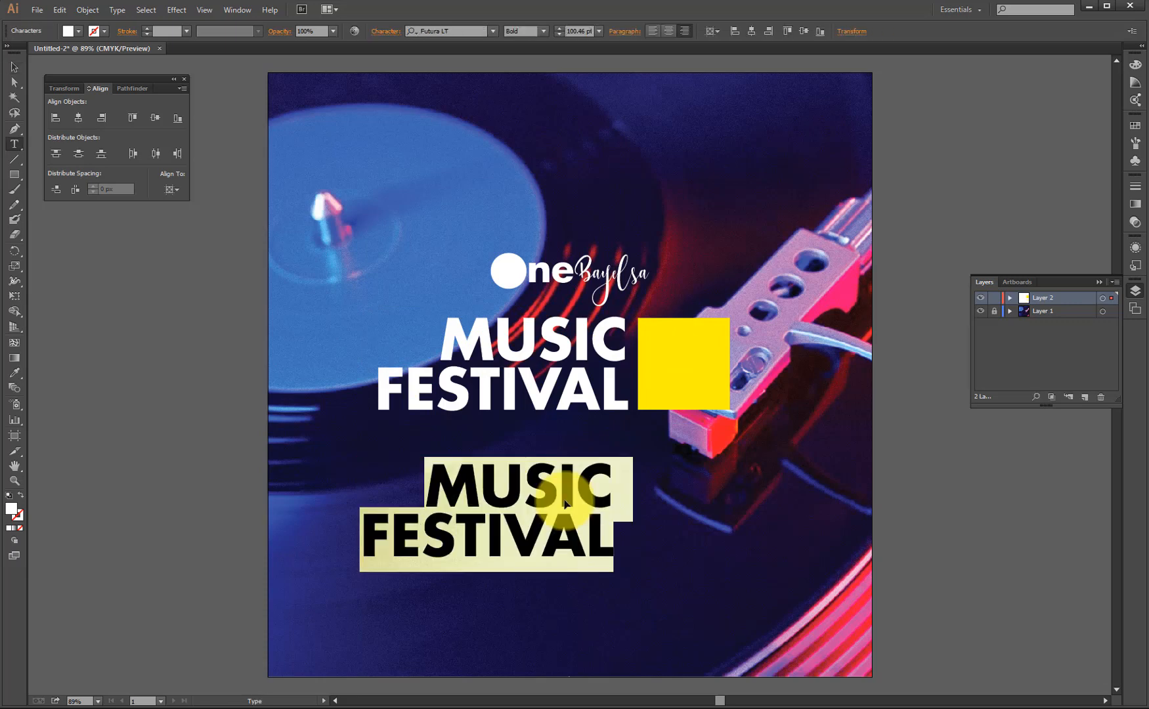
{"action": "type", "text": "28"}
{"action": "key", "text": "BackSpace"}
{"action": "type", "text": "0"}
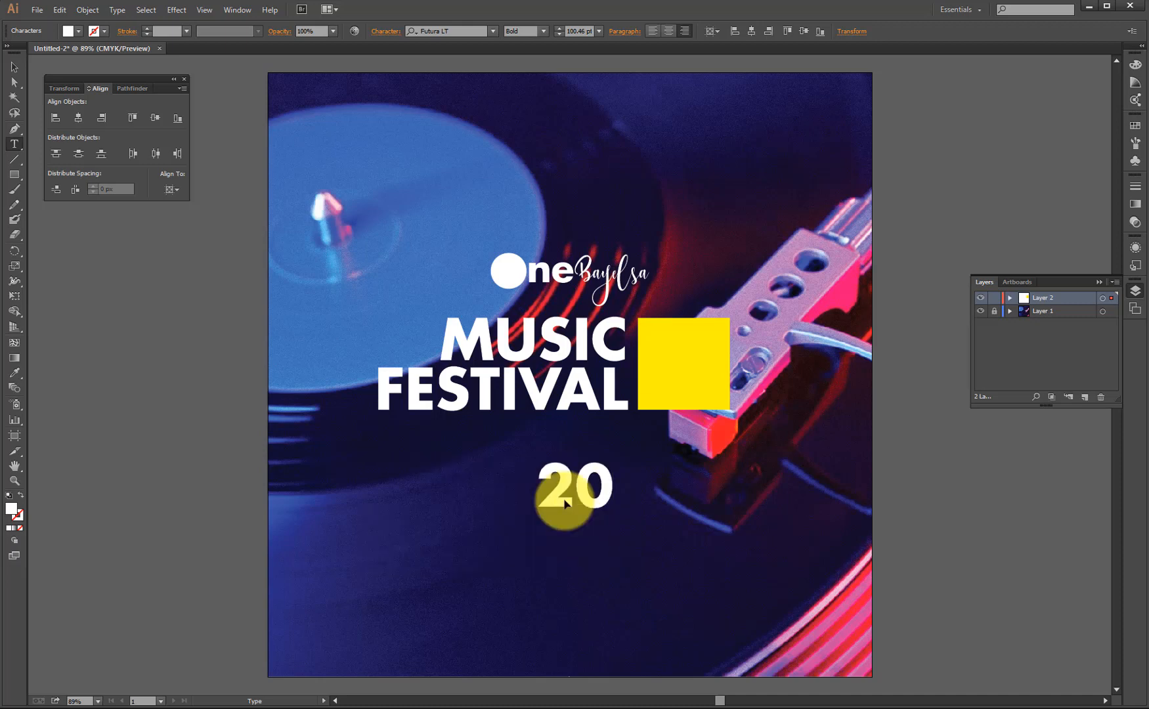
Shrink and centre-align the "20 18" text, and fit it inside the yellow square at about 76 pt
{"action": "left_click", "coordinate": [14, 67]}
{"action": "left_click_drag", "start_coordinate": [429, 430], "coordinate": [556, 542]}
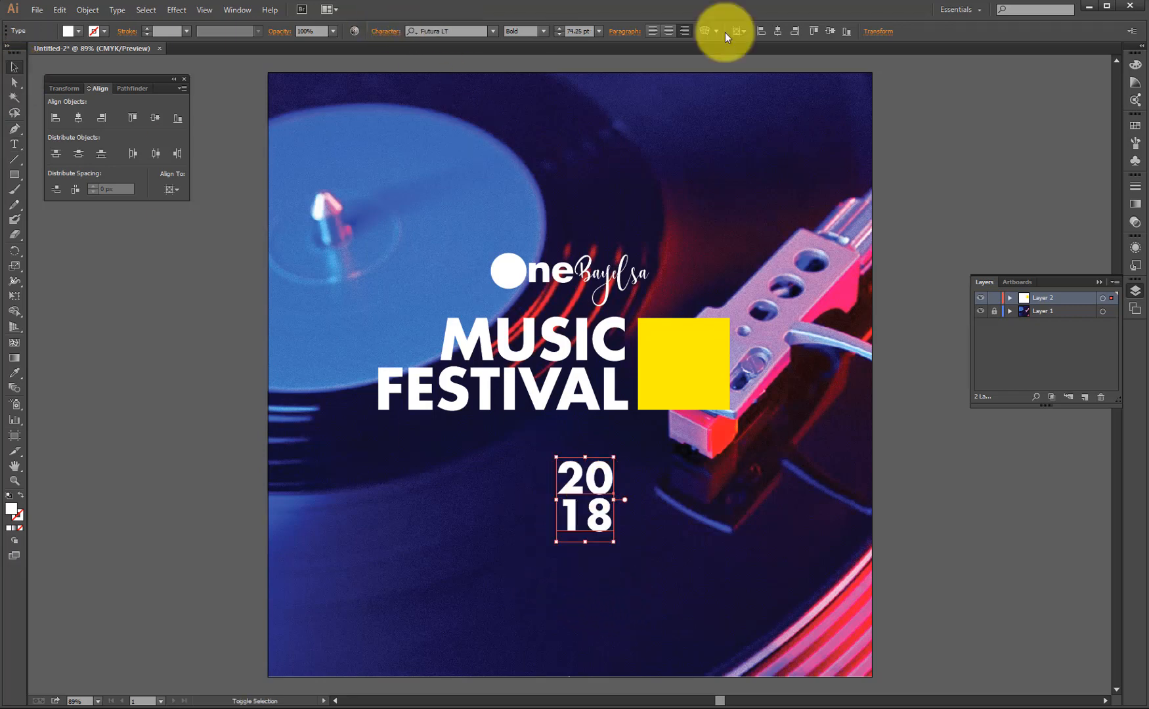
{"action": "left_click", "coordinate": [670, 31]}
{"action": "left_click_drag", "start_coordinate": [624, 522], "coordinate": [695, 392]}
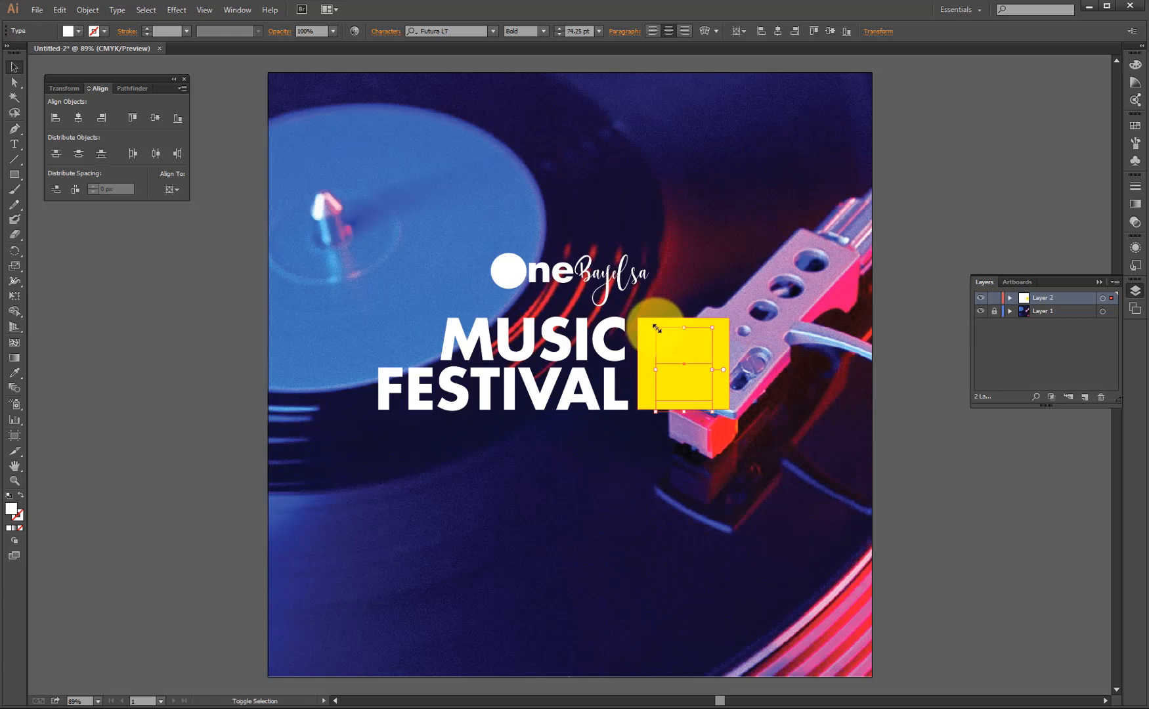
{"action": "left_click_drag", "start_coordinate": [658, 330], "coordinate": [654, 328]}
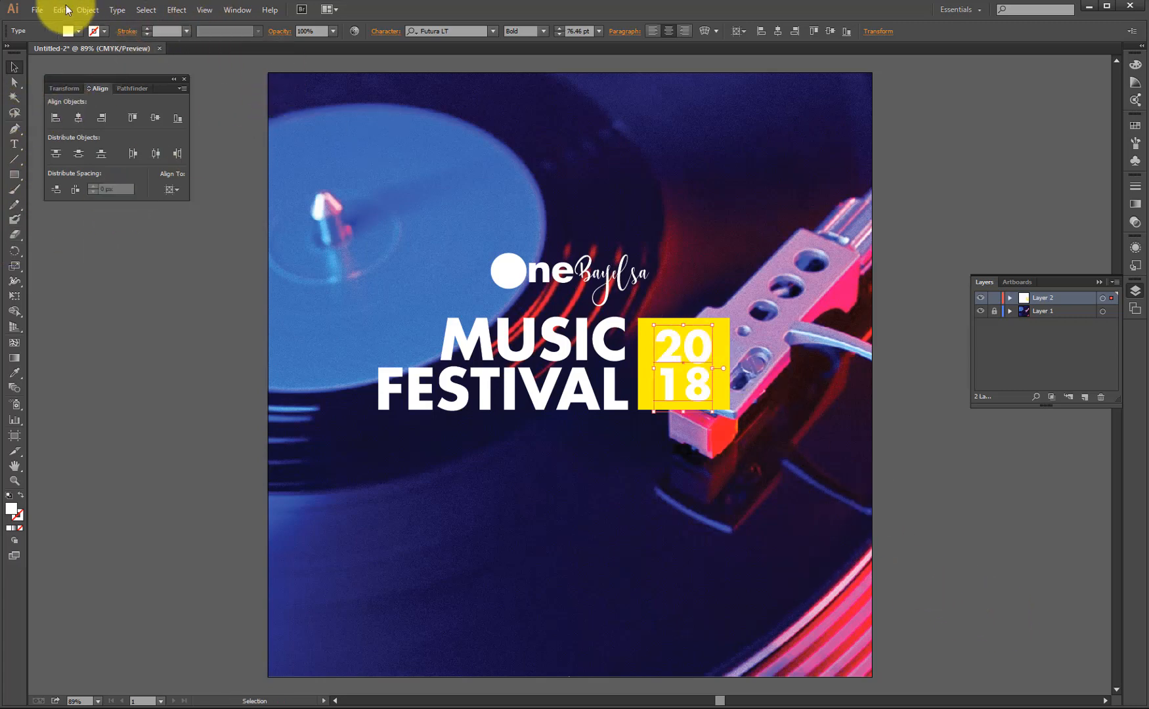
Change the fill colour of the "20 18" text to black
{"action": "left_click", "coordinate": [78, 31]}
{"action": "left_click", "coordinate": [3, 52]}
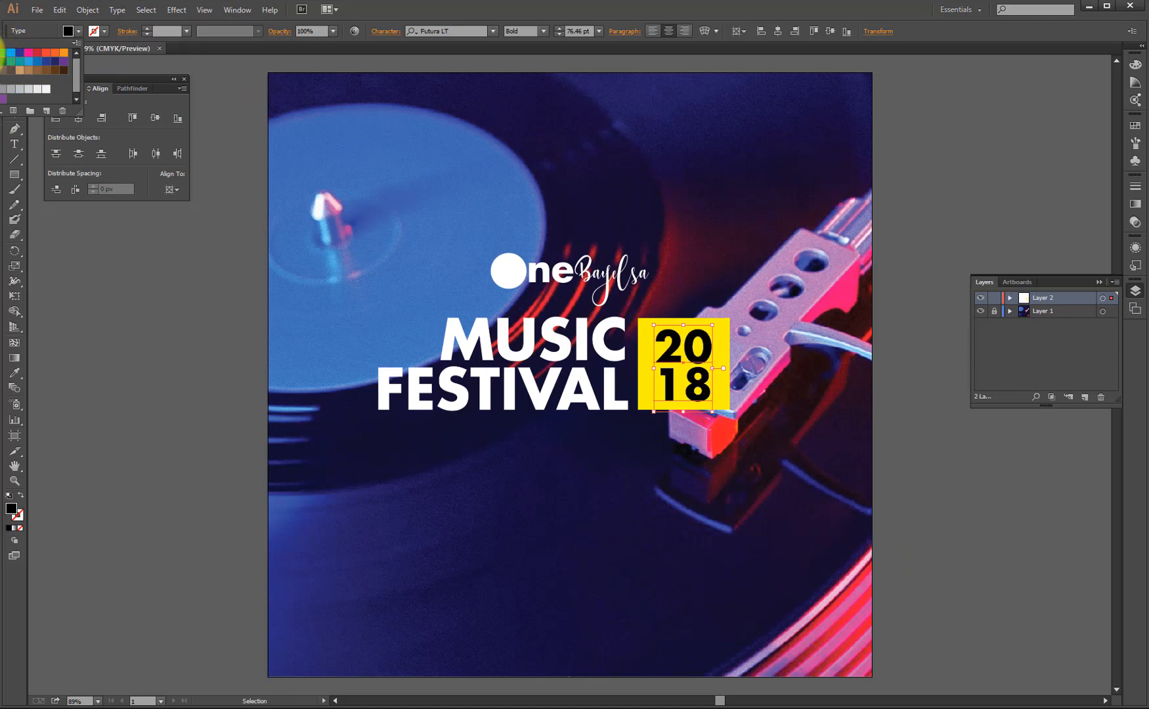
{"action": "left_click", "coordinate": [591, 497]}
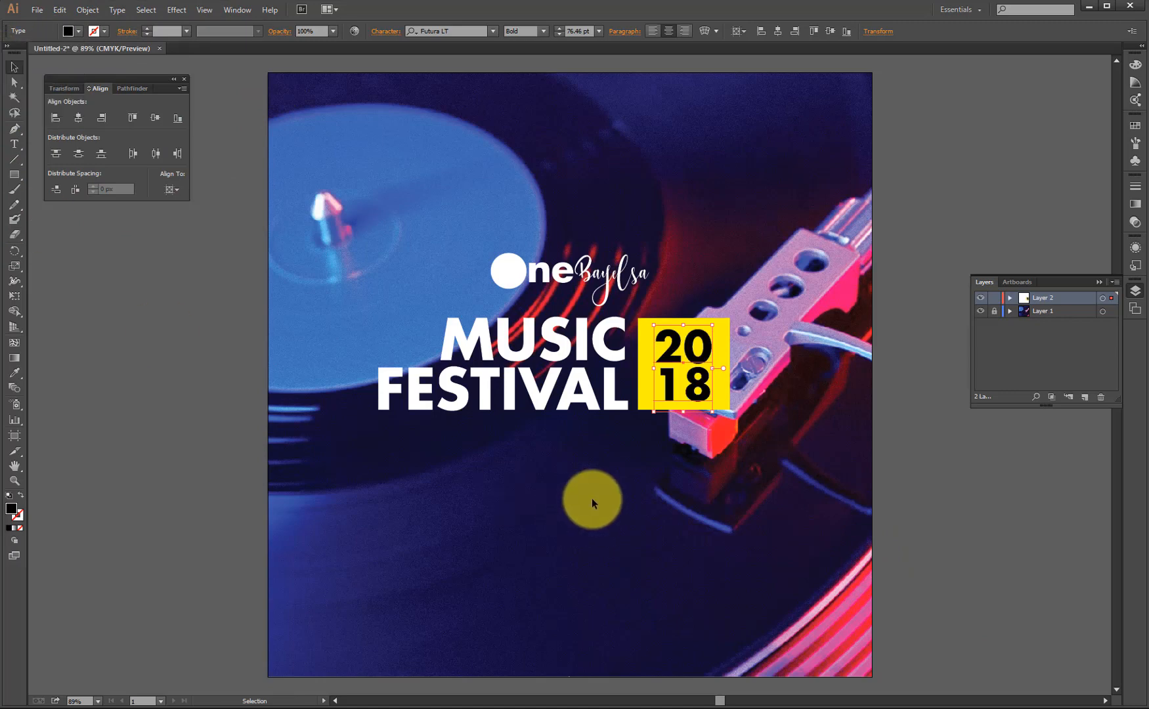
{"action": "left_click", "coordinate": [907, 214]}
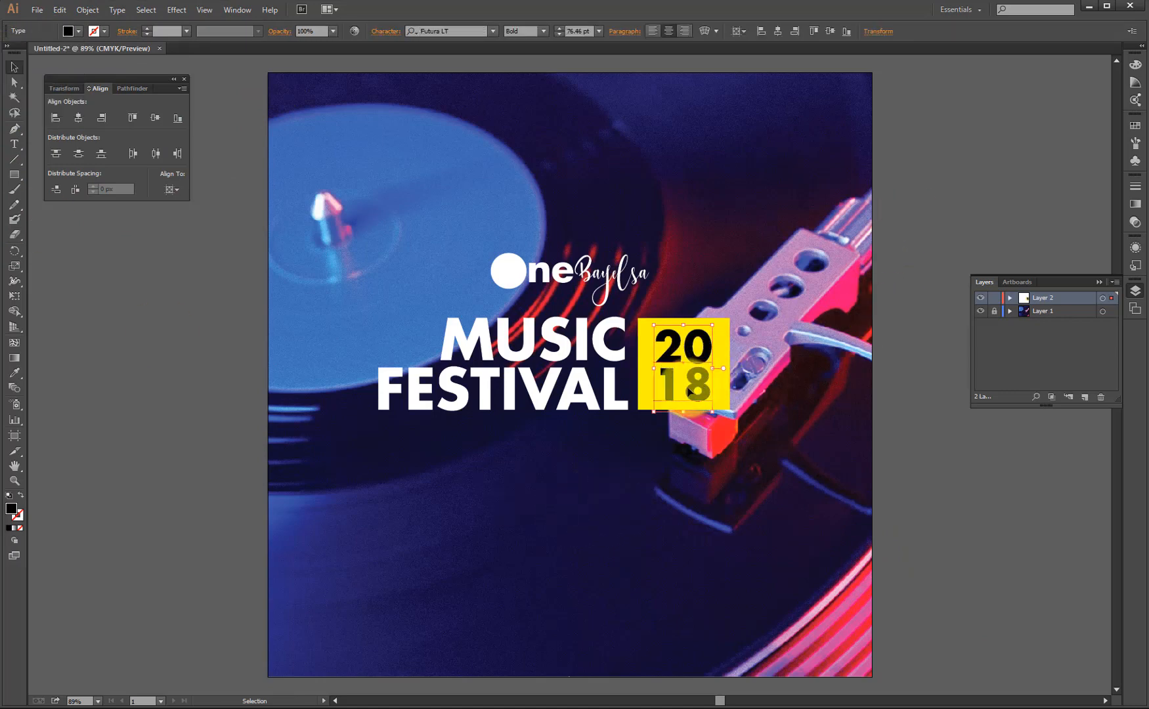
Scale the "20 18" text down to about 74 pt and centre it within the yellow square
{"action": "left_click", "coordinate": [655, 323]}
{"action": "left_click_drag", "start_coordinate": [656, 324], "coordinate": [663, 330]}
{"action": "mouse_move", "coordinate": [710, 361]}
{"action": "left_mouse_down"}
{"action": "mouse_move", "coordinate": [722, 322]}
{"action": "mouse_move", "coordinate": [695, 368]}
{"action": "left_mouse_up"}
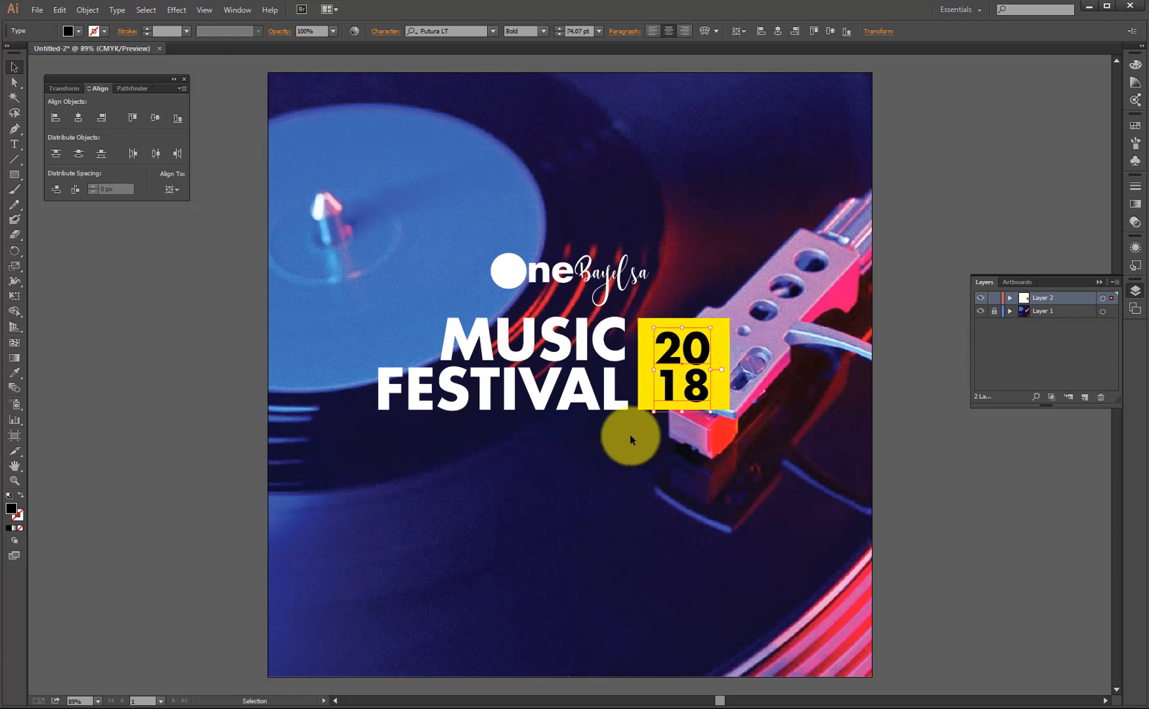
{"action": "left_click", "coordinate": [480, 530]}
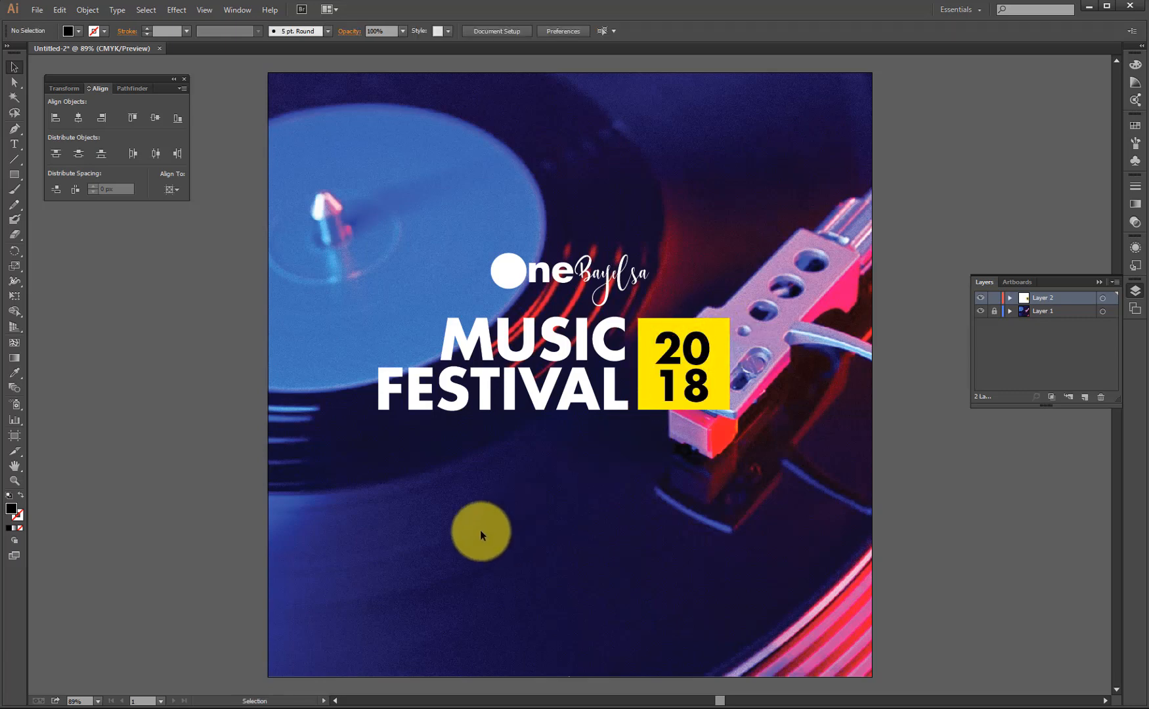
Scale the title, yellow square and "20 18" text together to about 609 px wide and move them up slightly
{"action": "left_click", "coordinate": [689, 358]}
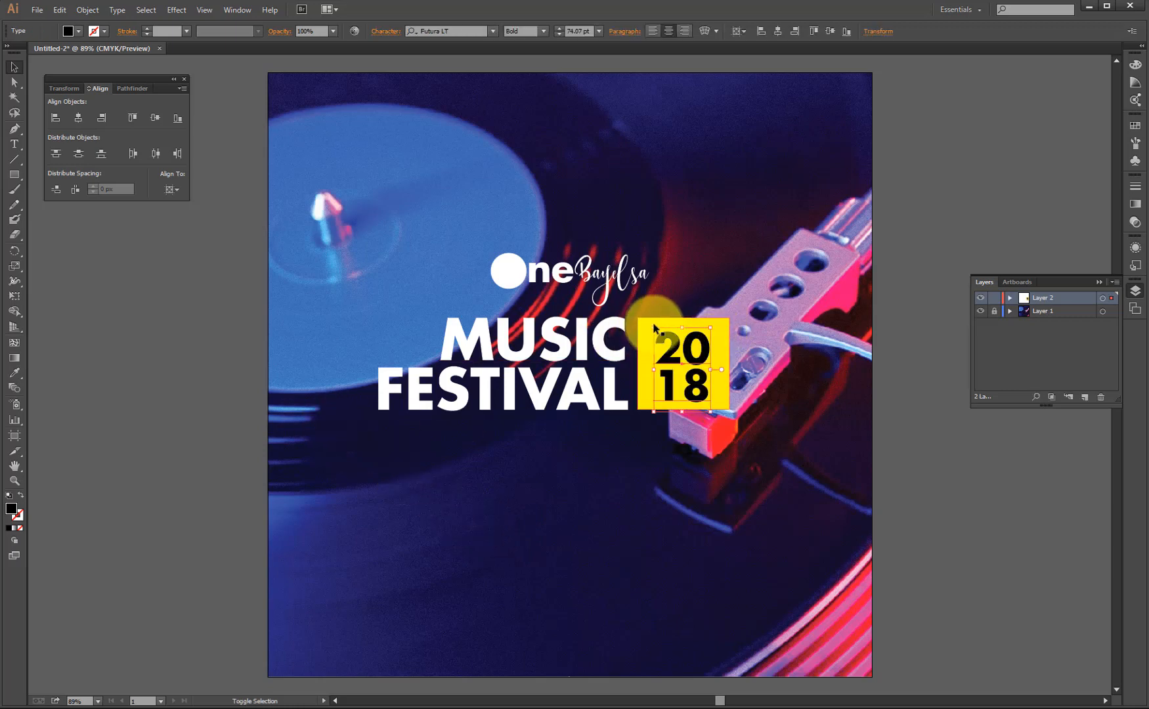
{"action": "left_click", "coordinate": [644, 321], "text": "shift"}
{"action": "left_click", "coordinate": [597, 328], "text": "shift"}
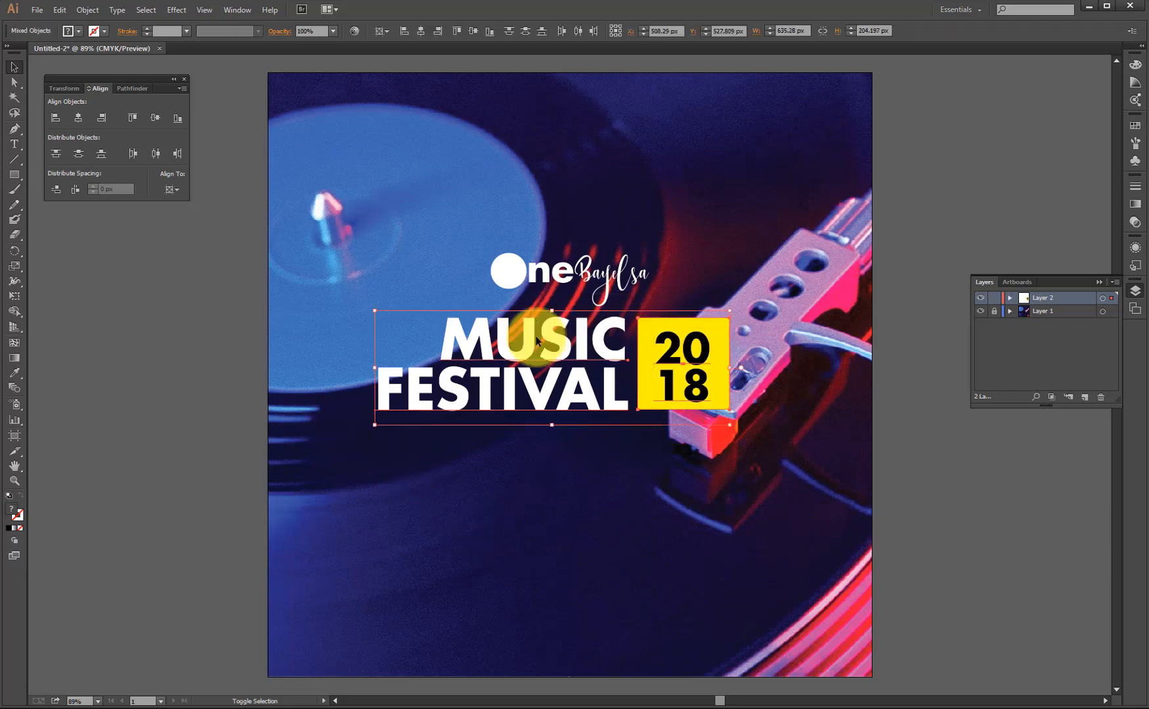
{"action": "left_click_drag", "start_coordinate": [379, 314], "coordinate": [389, 316]}
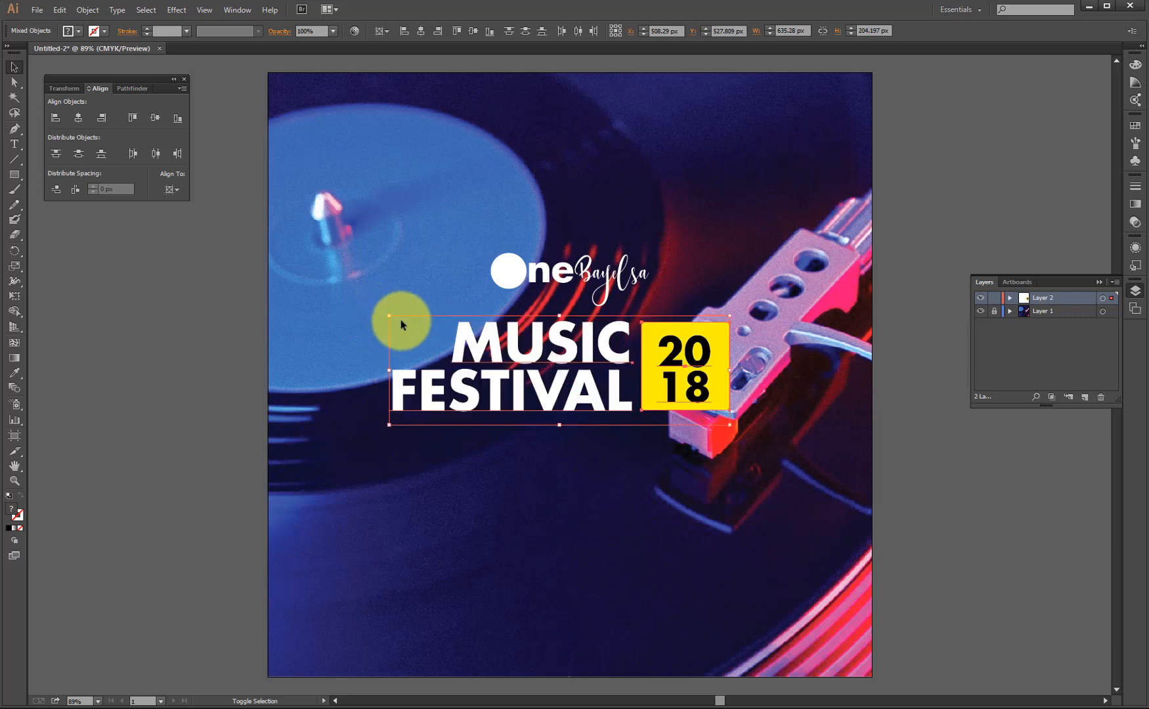
{"action": "mouse_move", "coordinate": [690, 378]}
{"action": "left_mouse_down"}
{"action": "mouse_move", "coordinate": [652, 392]}
{"action": "mouse_move", "coordinate": [677, 387]}
{"action": "left_mouse_up"}
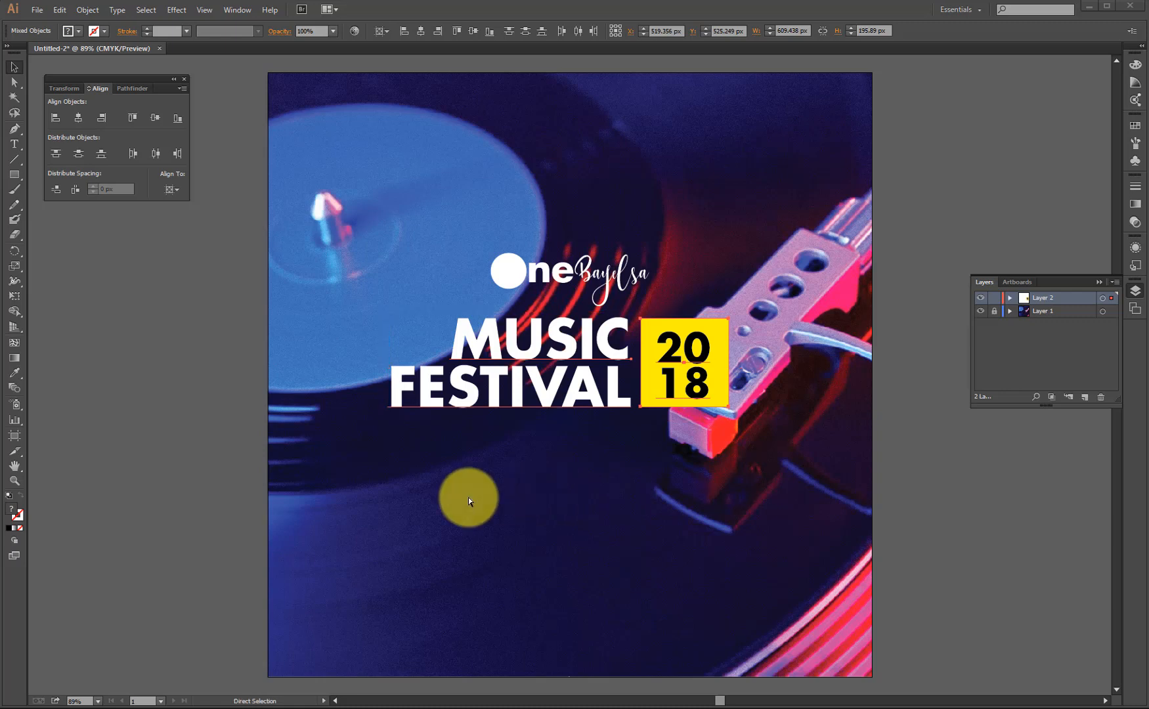
{"action": "left_click", "coordinate": [100, 325]}
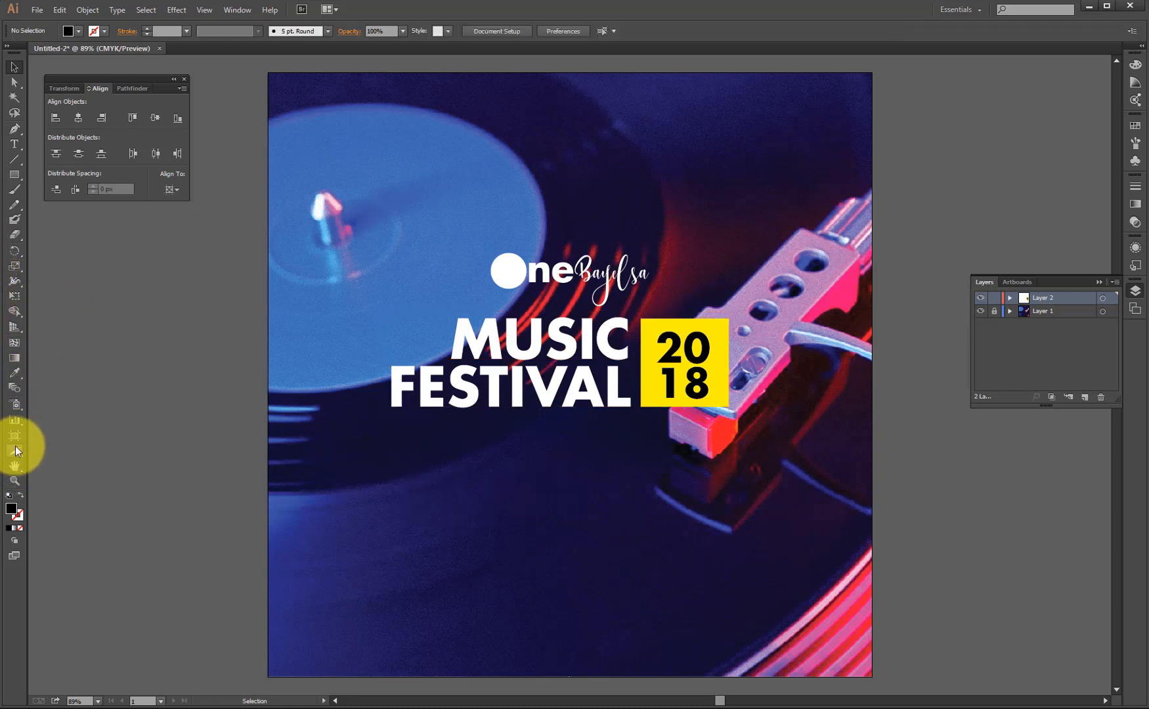
Paste the two-line tagline "A New Wave is Coming / A New Glory is Emerging" as new text in the artboard's lower part
{"action": "left_click", "coordinate": [15, 145]}
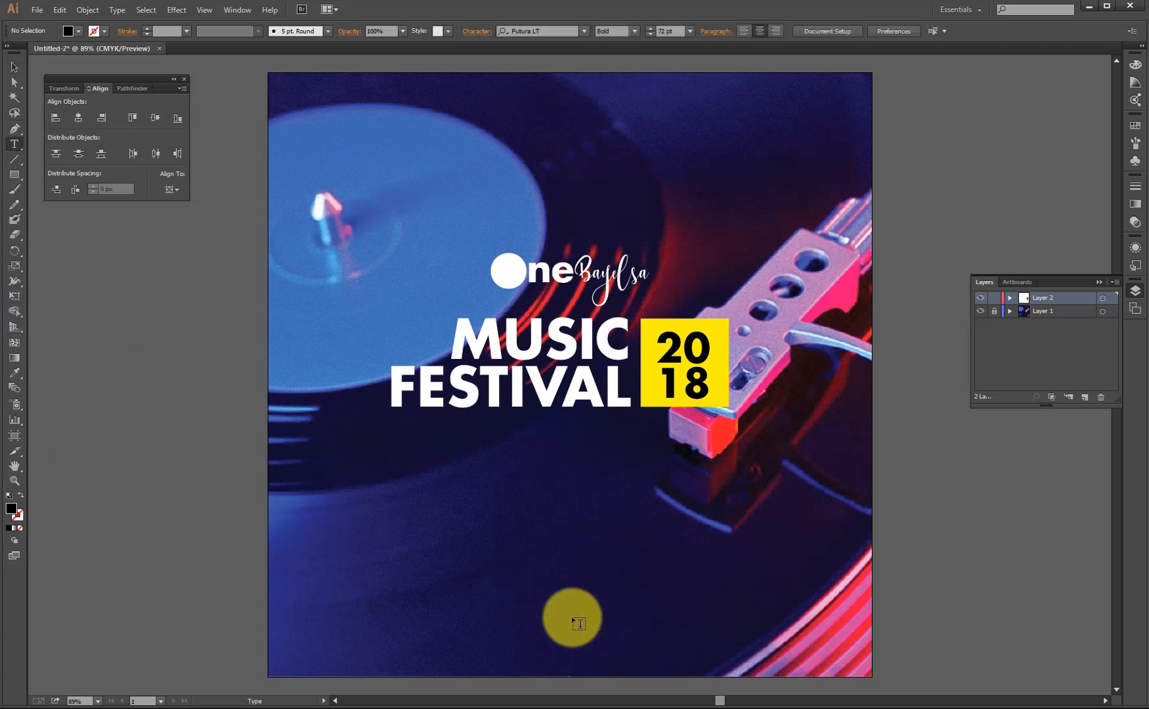
{"action": "left_click", "coordinate": [467, 529]}
{"action": "key", "text": "ctrl+v"}
{"action": "key", "text": "Escape"}
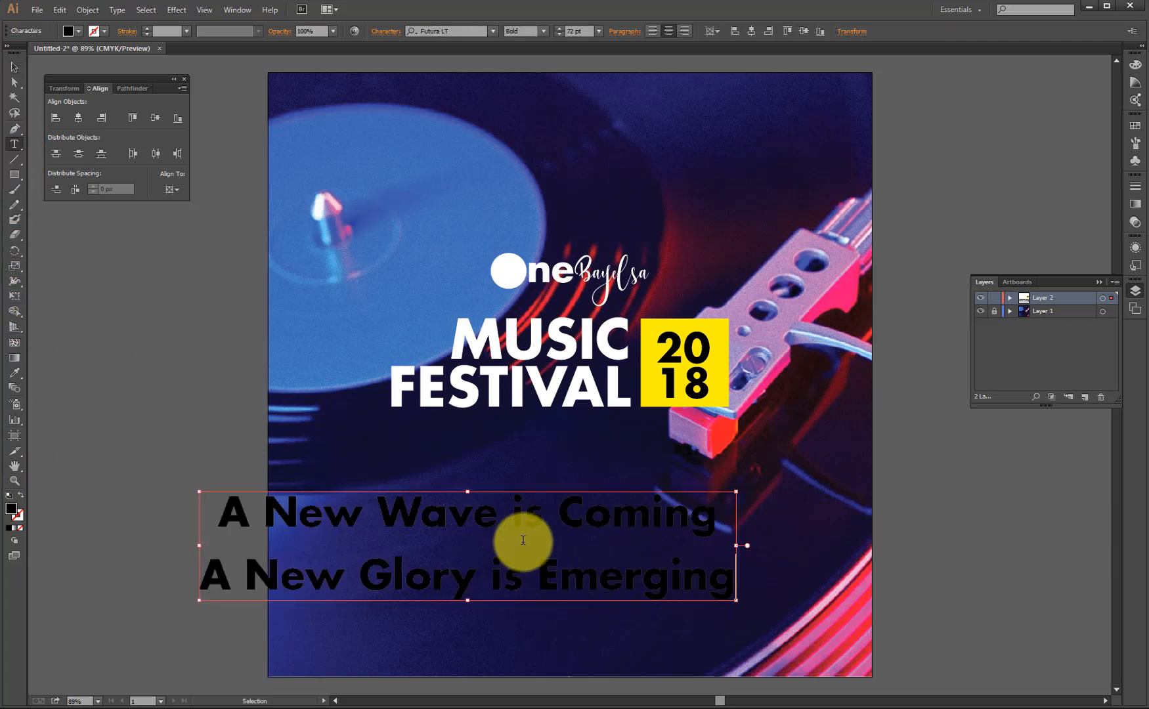
Change the whole two-line tagline to uppercase
{"action": "left_click", "coordinate": [523, 540]}
{"action": "key", "text": "ctrl+a"}
{"action": "left_click", "coordinate": [118, 11]}
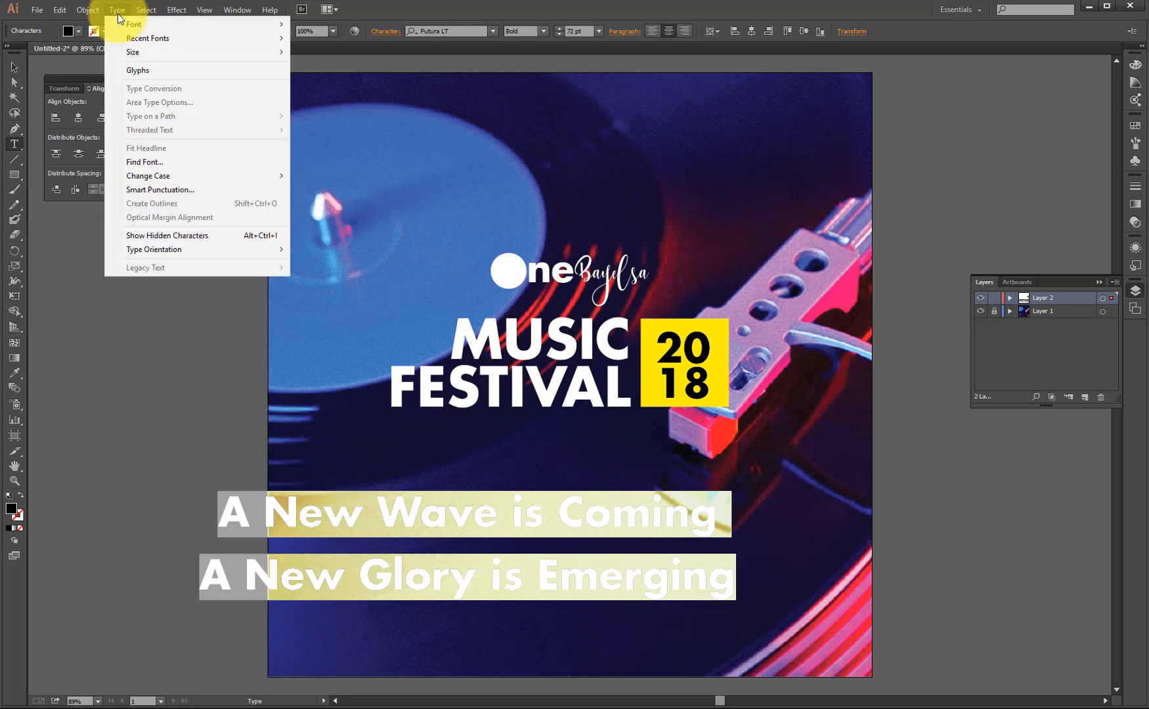
{"action": "mouse_move", "coordinate": [201, 176]}
{"action": "left_click", "coordinate": [342, 179]}
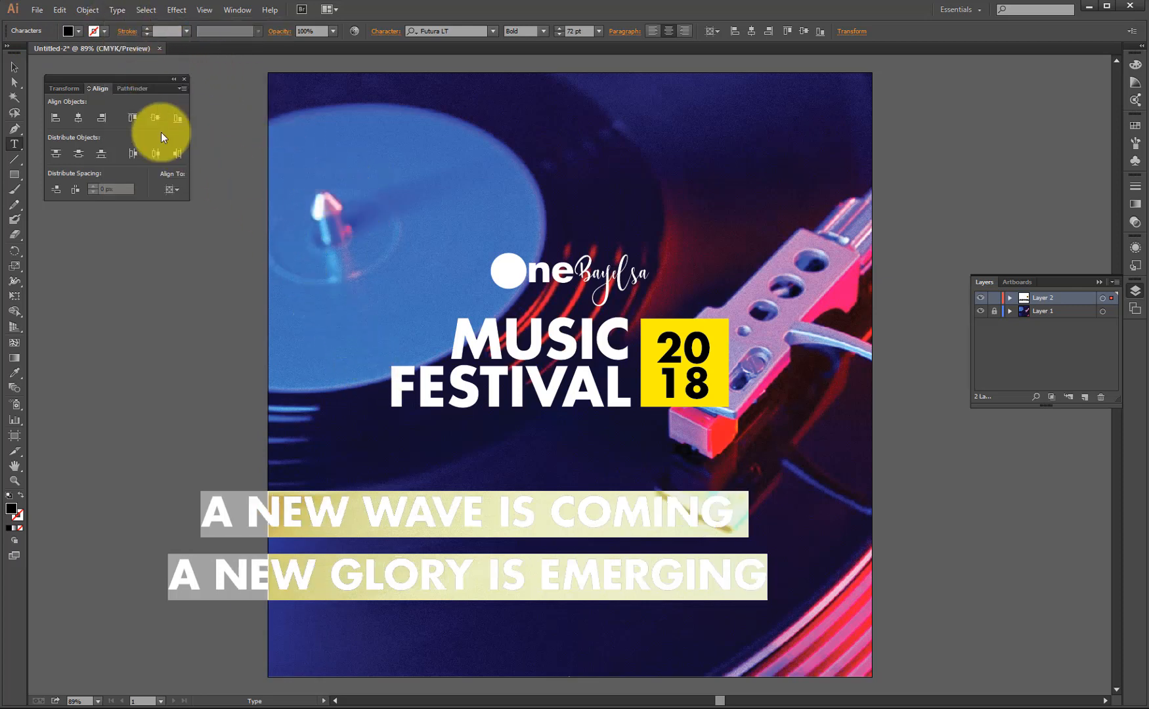
Set the font size of the whole two-line tagline to 21 pt
{"action": "left_click", "coordinate": [598, 31]}
{"action": "left_click", "coordinate": [611, 88]}
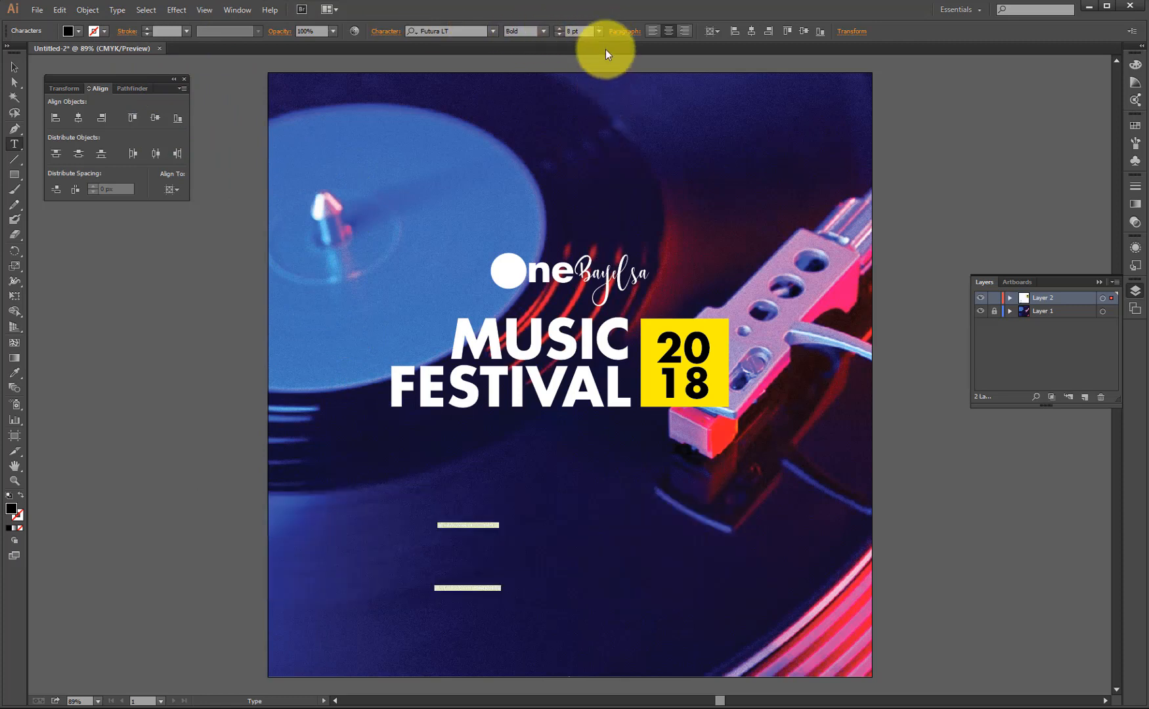
{"action": "left_click", "coordinate": [598, 30]}
{"action": "left_click", "coordinate": [616, 191]}
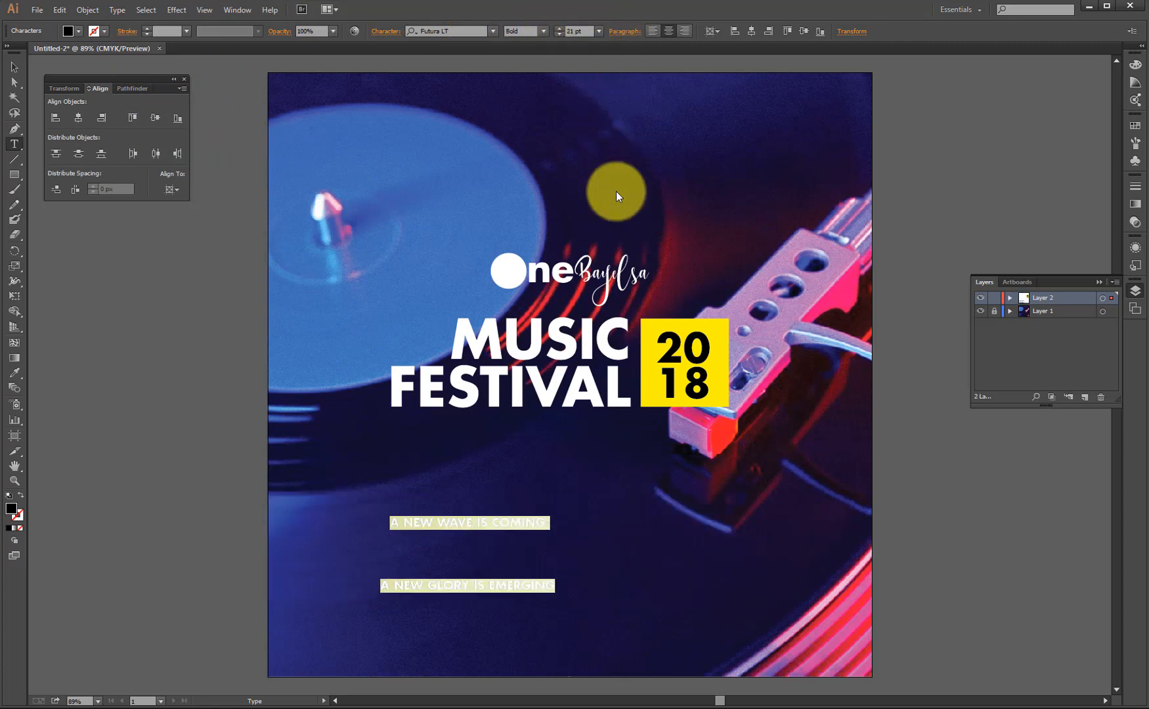
Join the two tagline lines into a single line, separated by a vertical bar "|"
{"action": "left_click", "coordinate": [384, 584]}
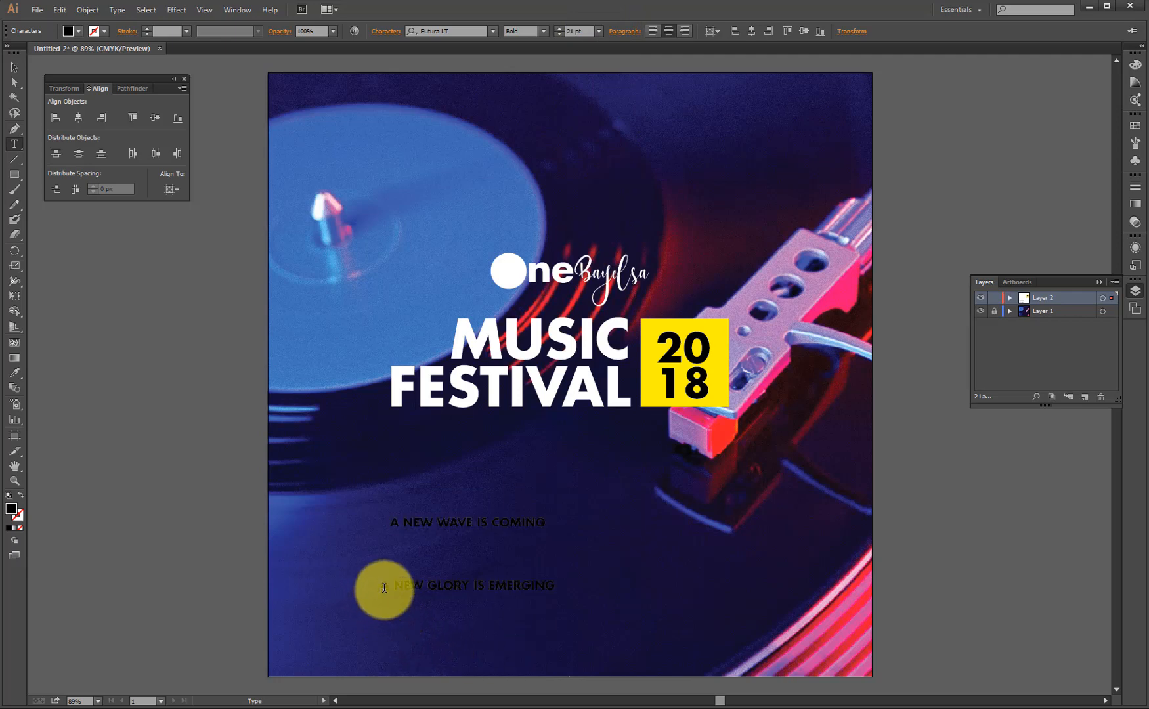
{"action": "key", "text": "BackSpace"}
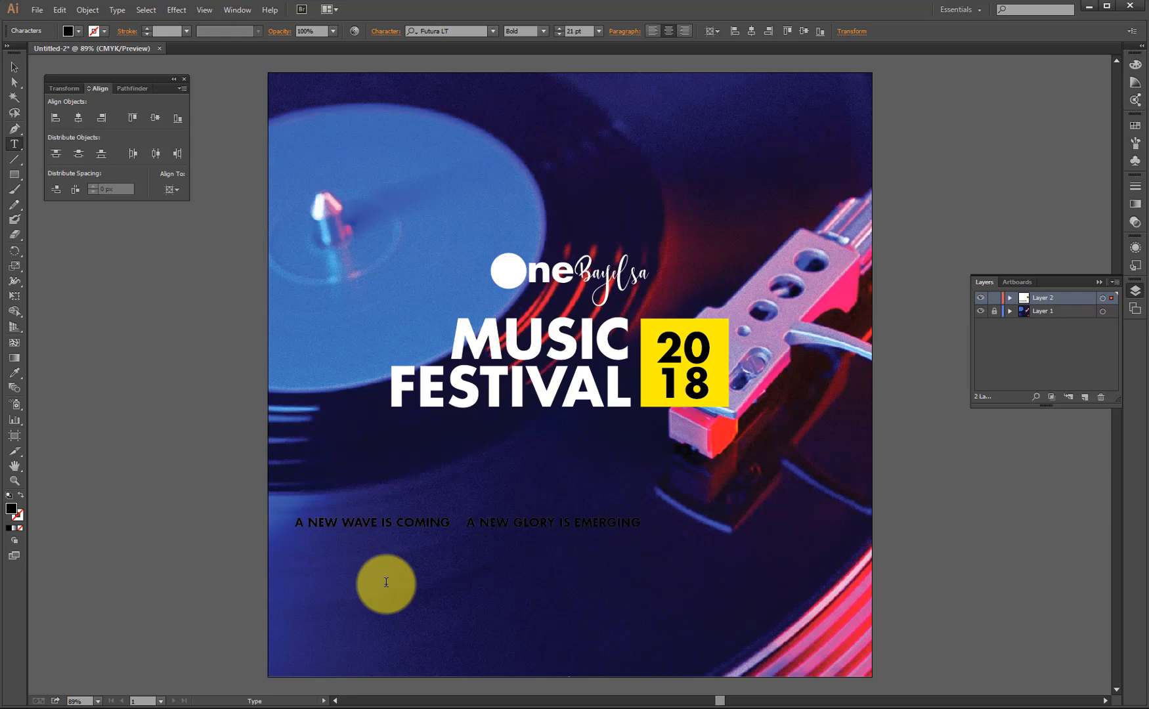
{"action": "type", "text": "|"}
Fill the entire single-line tagline with white
{"action": "key", "text": "ctrl+a"}
{"action": "left_click", "coordinate": [492, 32]}
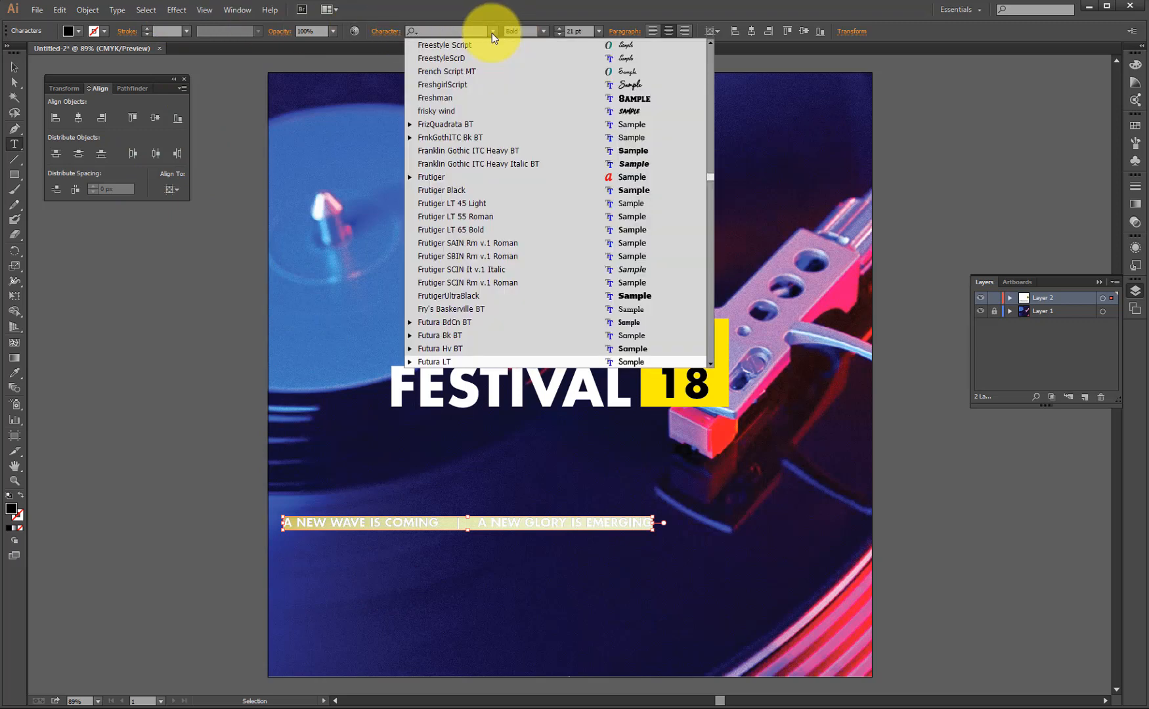
{"action": "left_click", "coordinate": [79, 33]}
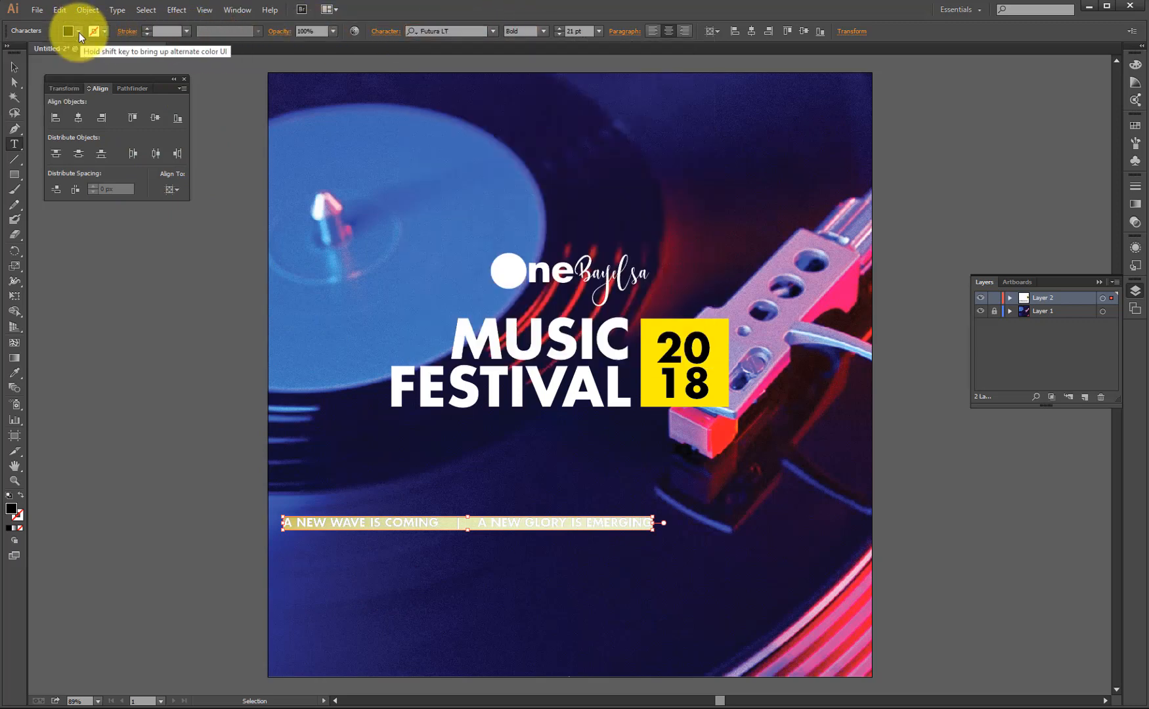
{"action": "left_click", "coordinate": [0, 52]}
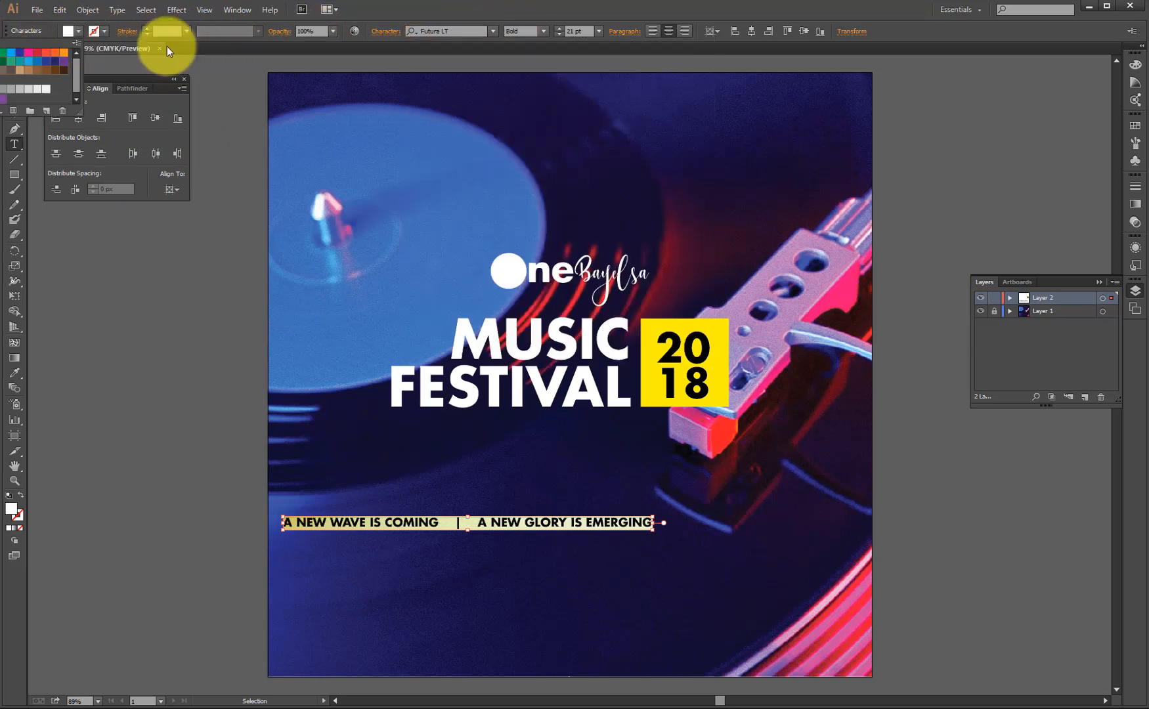
{"action": "left_click", "coordinate": [427, 12]}
Move the tagline directly beneath "FESTIVAL" and scale it to about the title's width, roughly 13.6 pt
{"action": "left_click", "coordinate": [13, 68]}
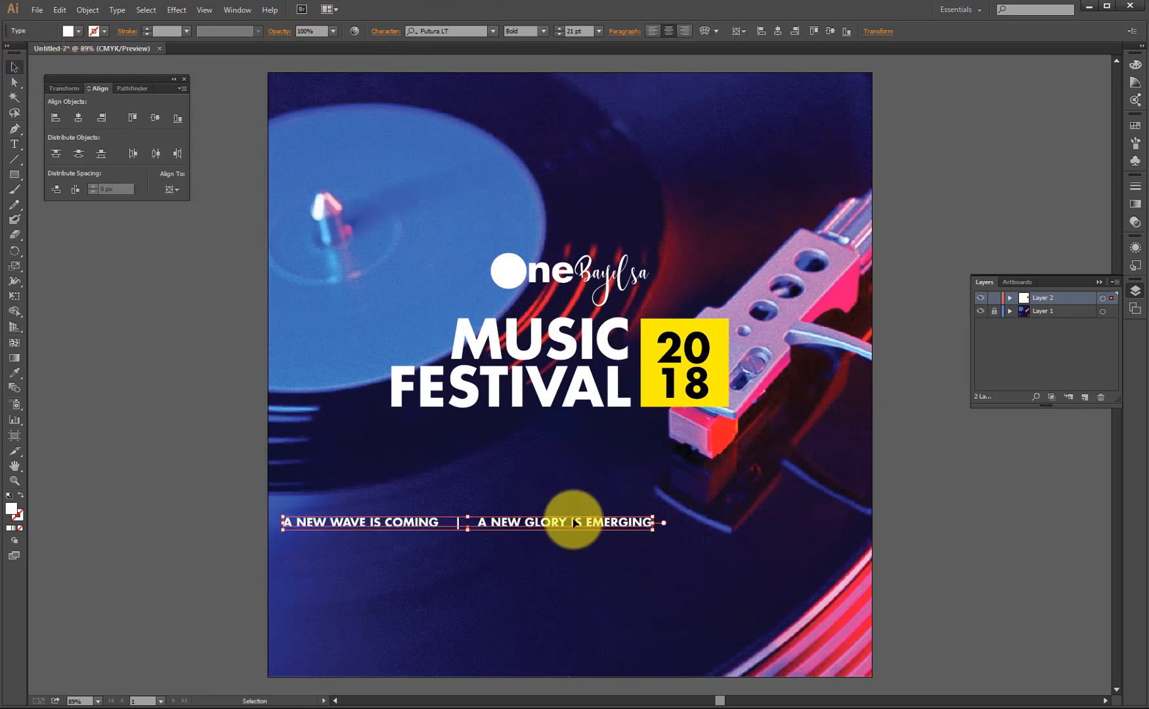
{"action": "left_click_drag", "start_coordinate": [576, 532], "coordinate": [663, 506]}
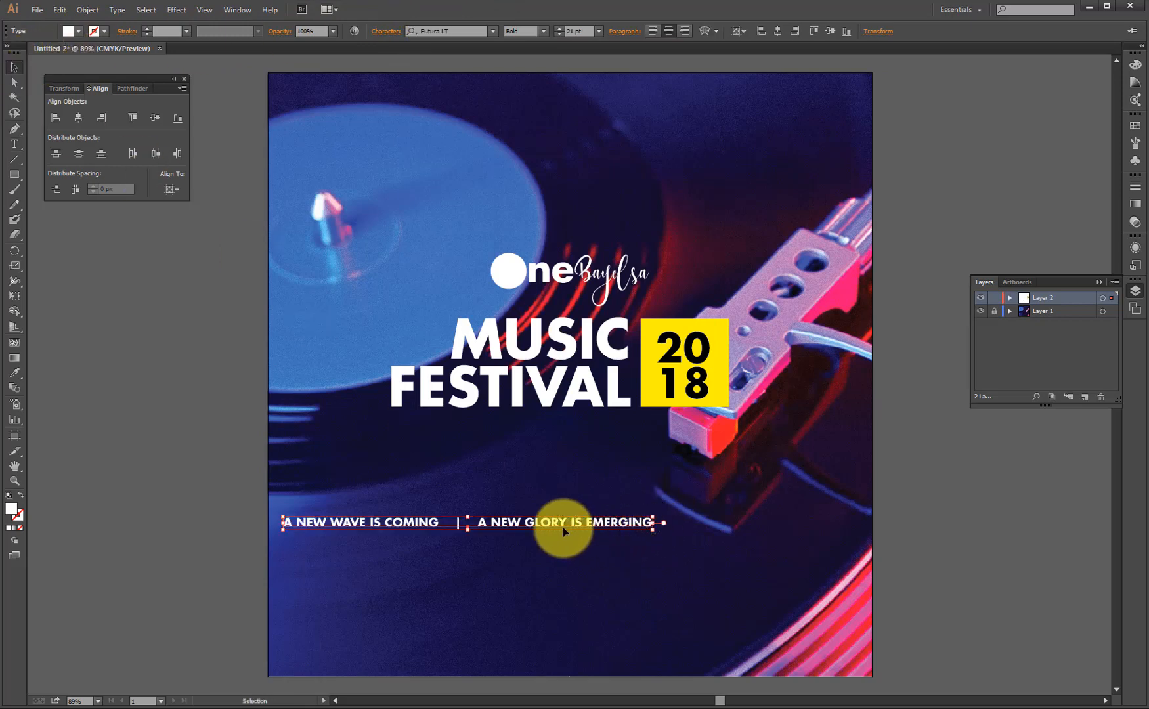
{"action": "left_click_drag", "start_coordinate": [563, 527], "coordinate": [652, 450]}
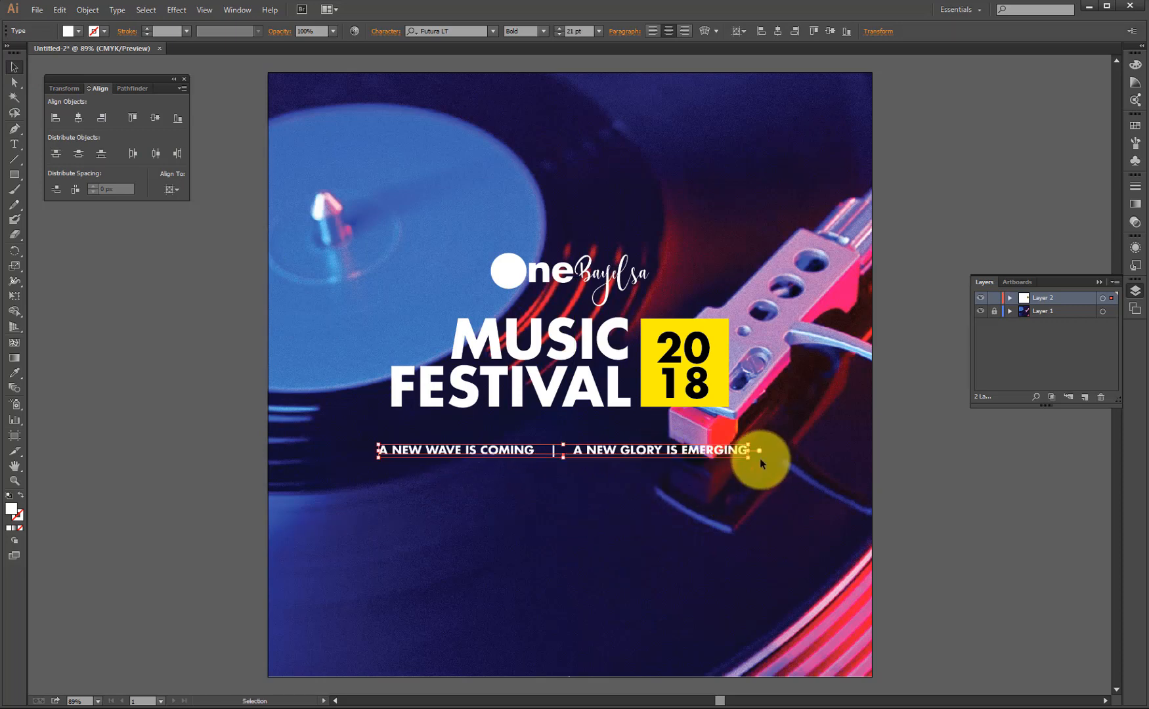
{"action": "left_click_drag", "start_coordinate": [747, 444], "coordinate": [686, 455]}
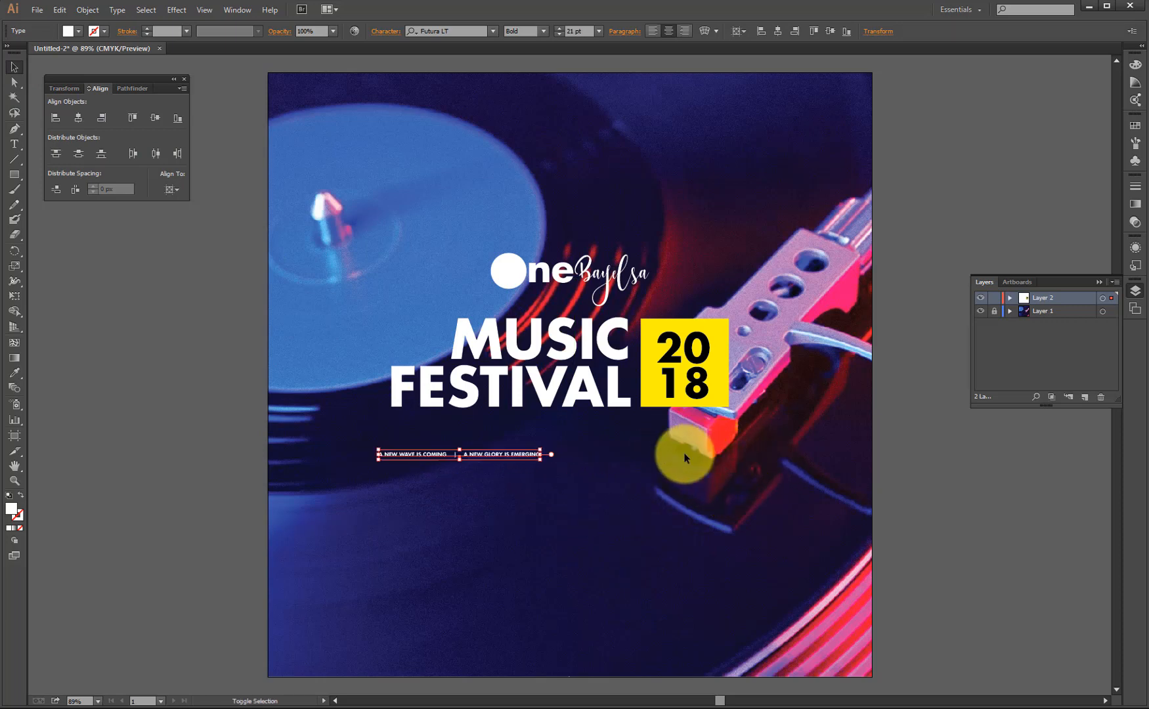
{"action": "left_click_drag", "start_coordinate": [524, 453], "coordinate": [608, 432]}
{"action": "left_click", "coordinate": [552, 479]}
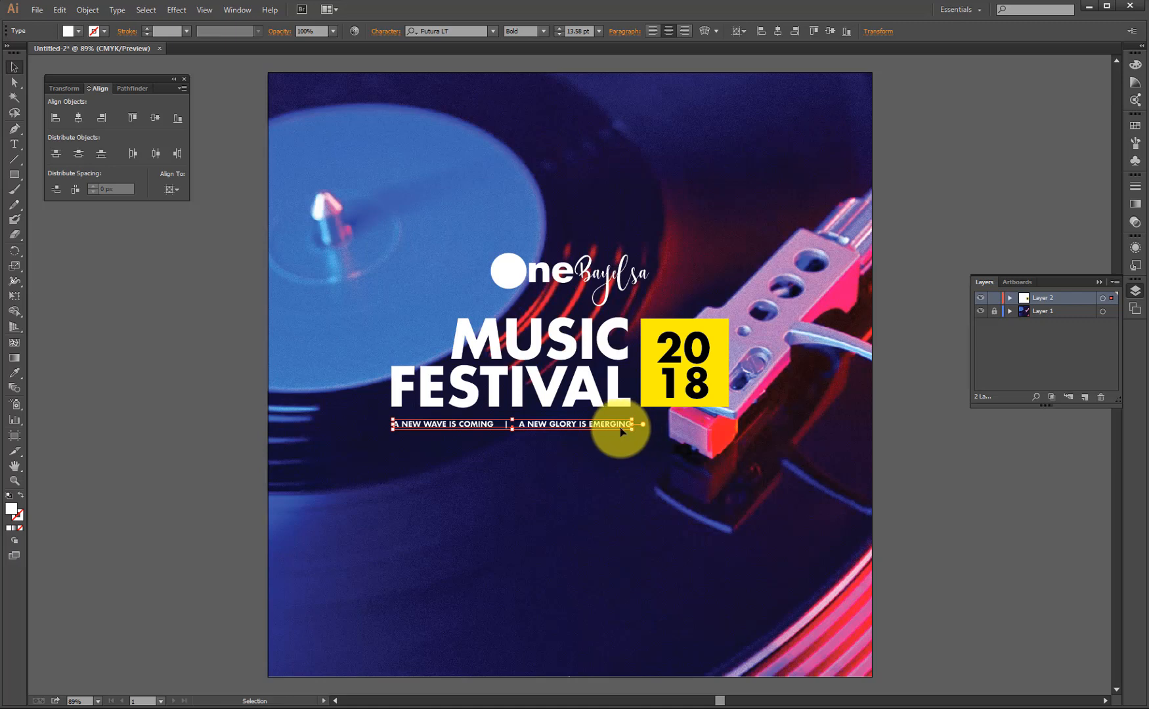
Align the tagline horizontally with the "MUSIC FESTIVAL" title
{"action": "left_click", "coordinate": [614, 407], "text": "shift"}
{"action": "left_click", "coordinate": [615, 402]}
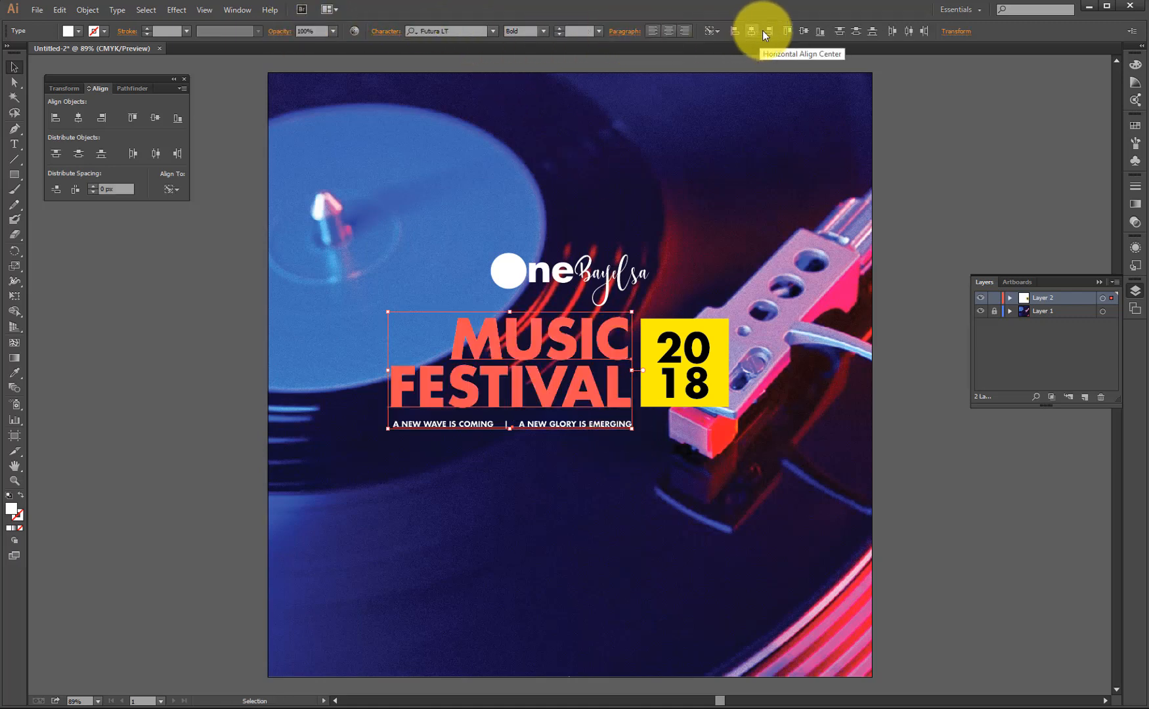
{"action": "left_click", "coordinate": [772, 30]}
{"action": "left_click", "coordinate": [670, 477]}
Try nudging the tagline slightly closer to the title and undo the move
{"action": "left_click", "coordinate": [613, 431]}
{"action": "mouse_move", "coordinate": [613, 430]}
{"action": "left_mouse_down"}
{"action": "mouse_move", "coordinate": [598, 437]}
{"action": "mouse_move", "coordinate": [612, 442]}
{"action": "mouse_move", "coordinate": [614, 425]}
{"action": "left_mouse_up"}
{"action": "left_click", "coordinate": [569, 465]}
{"action": "key", "text": "ctrl+z"}
{"action": "left_click", "coordinate": [632, 484]}
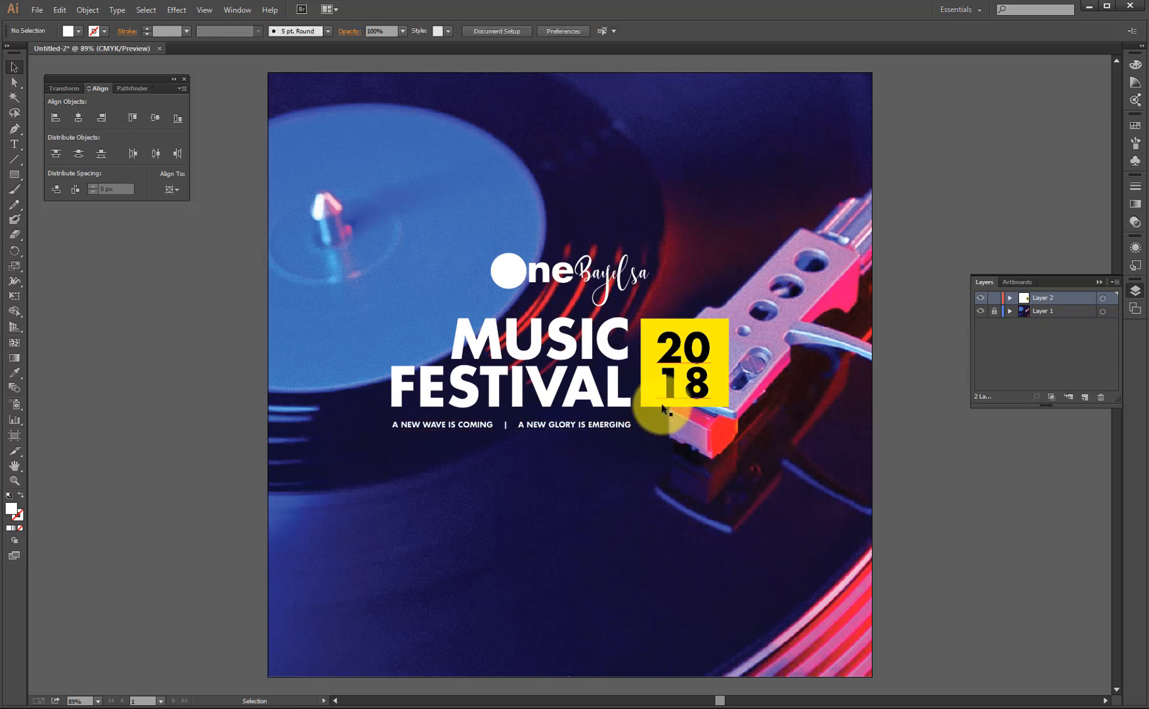
Try stretching the yellow square down to the tagline's lower edge and undo the resize
{"action": "left_click", "coordinate": [645, 404]}
{"action": "left_click_drag", "start_coordinate": [686, 408], "coordinate": [685, 428]}
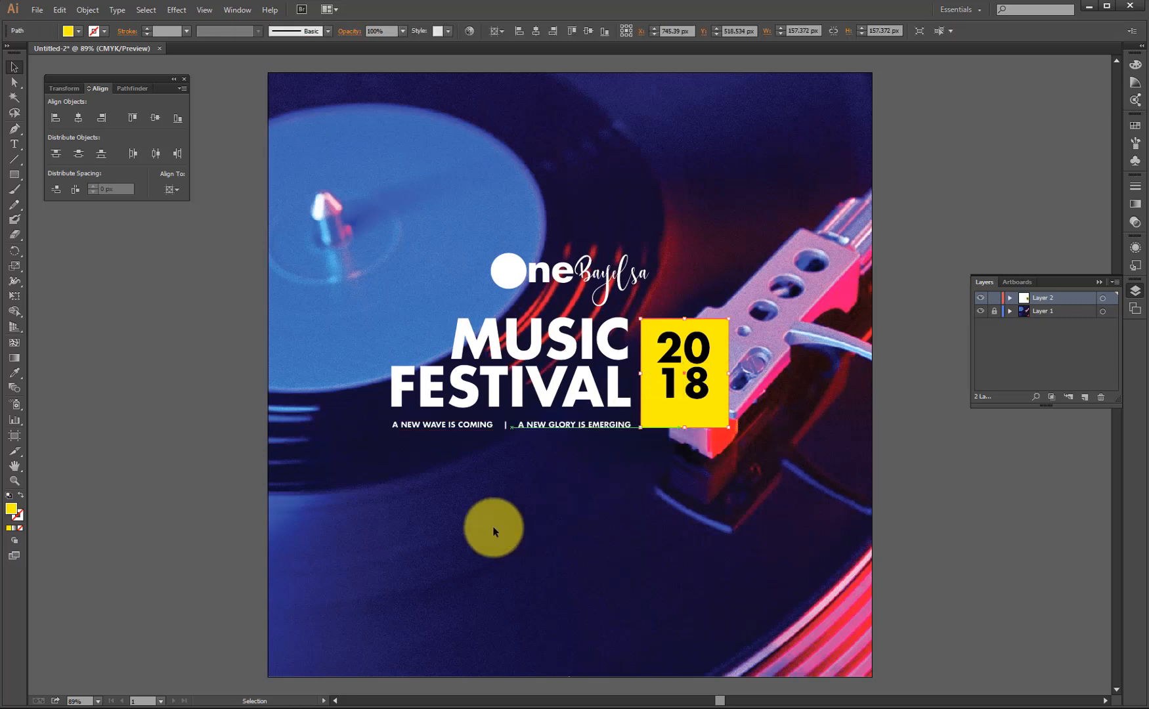
{"action": "left_click", "coordinate": [548, 511]}
{"action": "key", "text": "ctrl+z"}
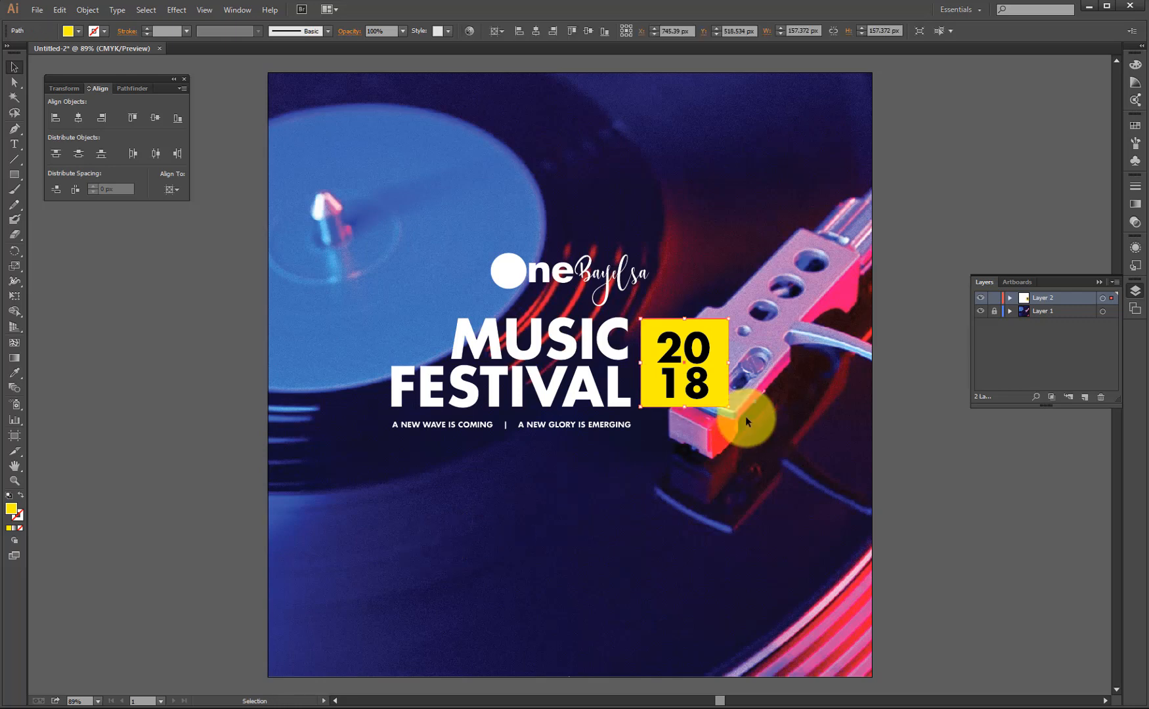
Try placing a full-size copy of the yellow square directly below it and undo the copy
{"action": "left_click", "coordinate": [745, 416]}
{"action": "left_click_drag", "start_coordinate": [670, 333], "coordinate": [662, 415]}
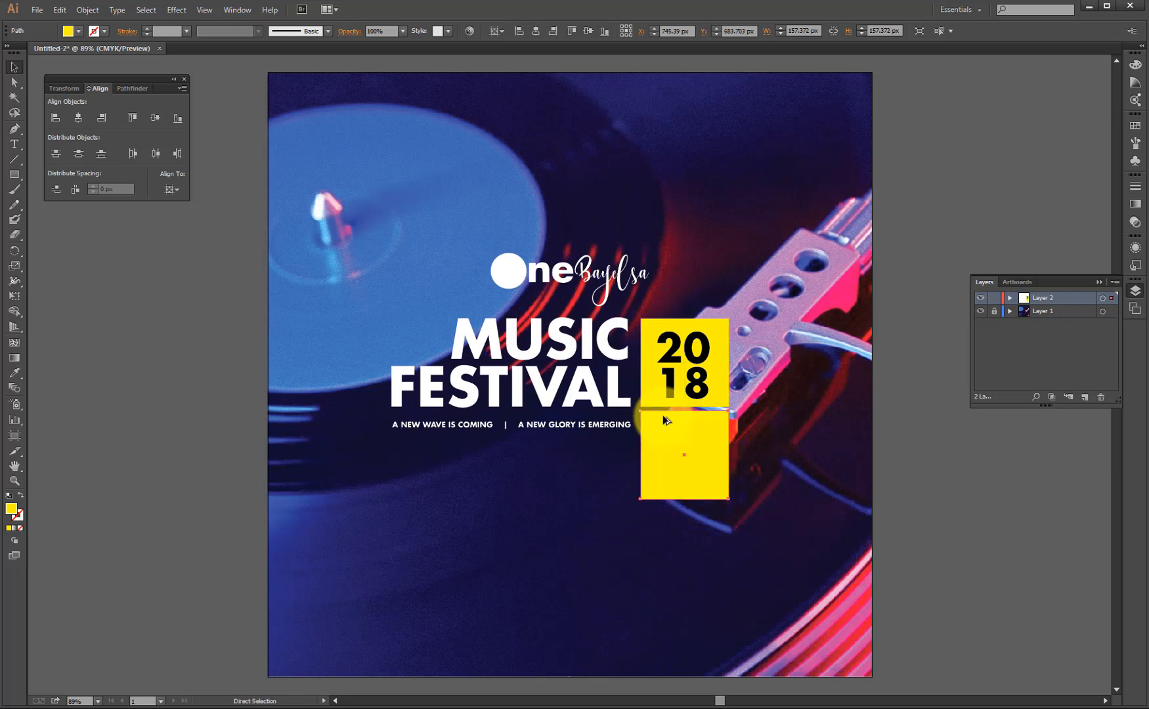
{"action": "key", "text": "ctrl+z"}
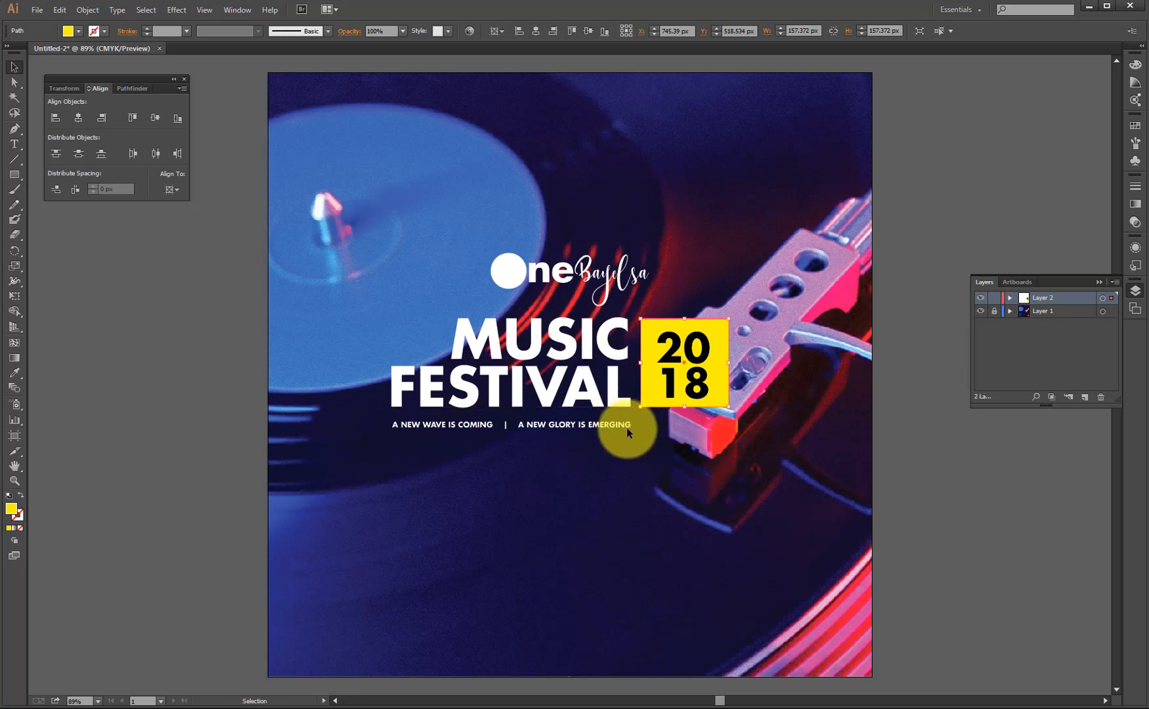
Duplicate the yellow square below itself as a strip about 157 × 28 px, level with the tagline, and fill it with CMYK Cyan
{"action": "left_click", "coordinate": [741, 331]}
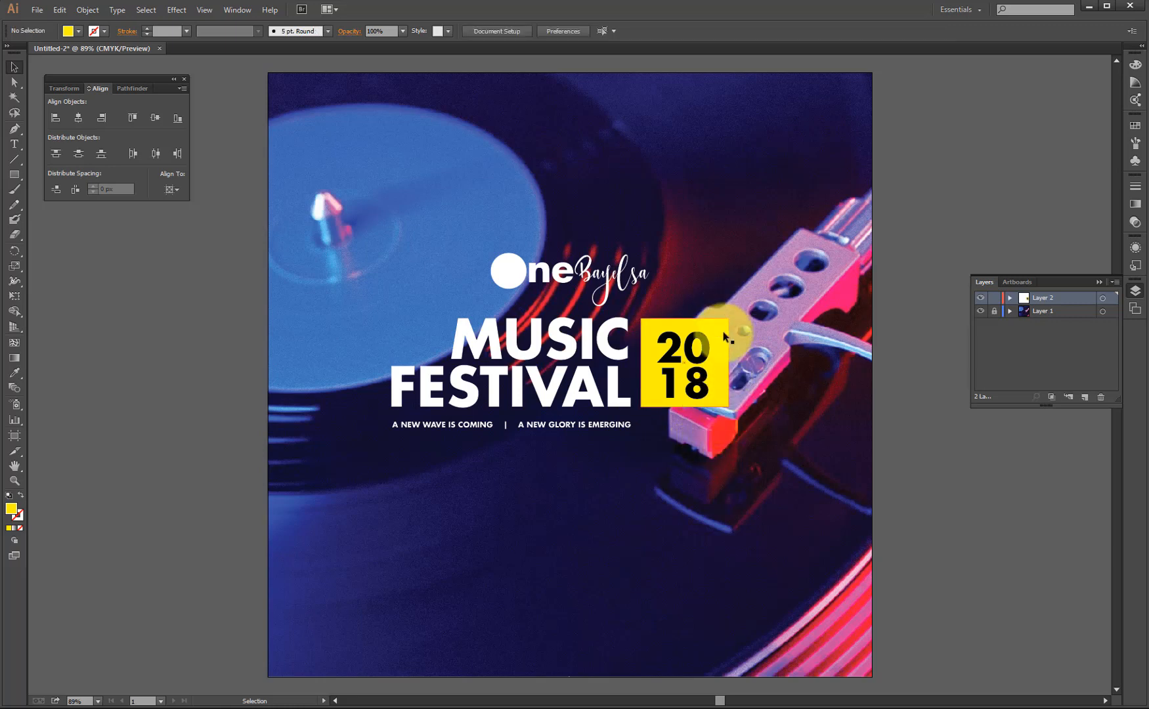
{"action": "left_click_drag", "start_coordinate": [724, 337], "coordinate": [675, 430]}
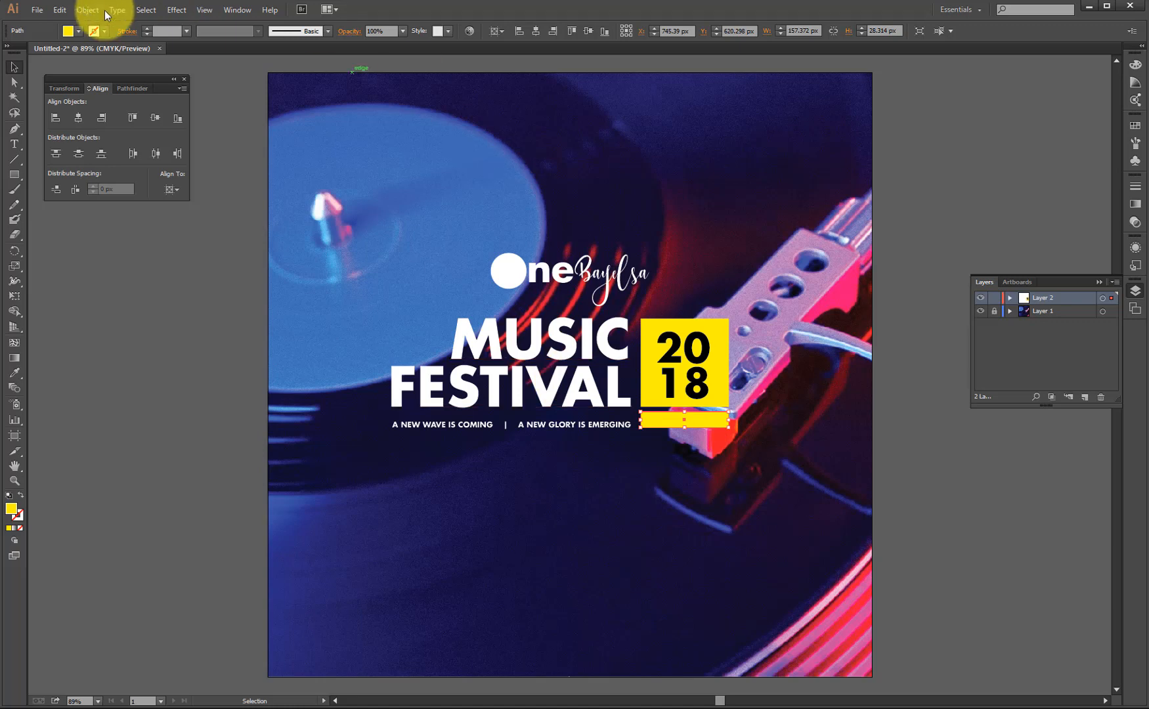
{"action": "left_click", "coordinate": [80, 34]}
{"action": "left_click", "coordinate": [49, 53]}
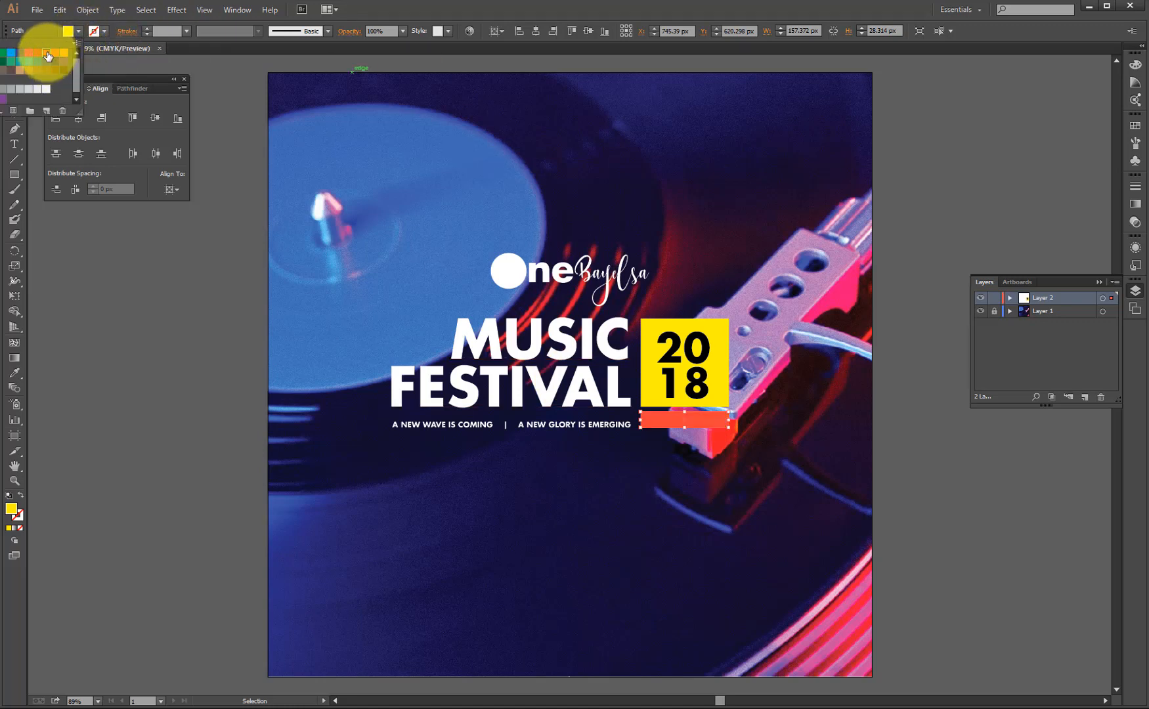
{"action": "left_click", "coordinate": [57, 53]}
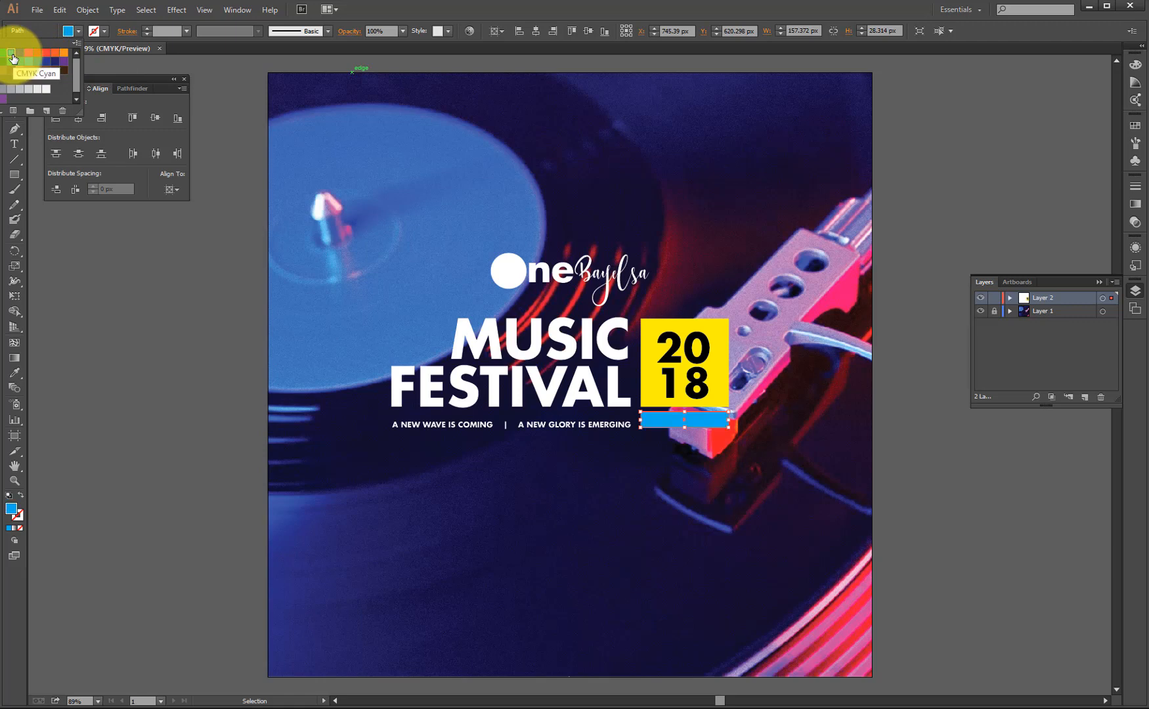
{"action": "left_click", "coordinate": [683, 604]}
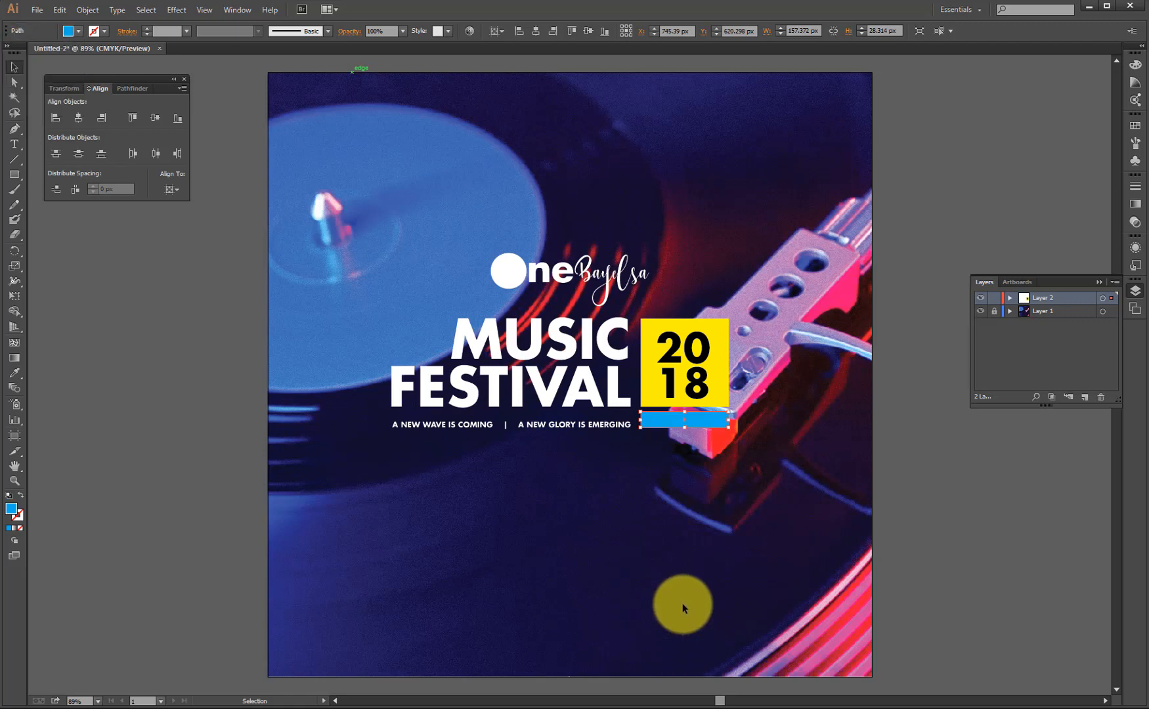
{"action": "left_click", "coordinate": [943, 496]}
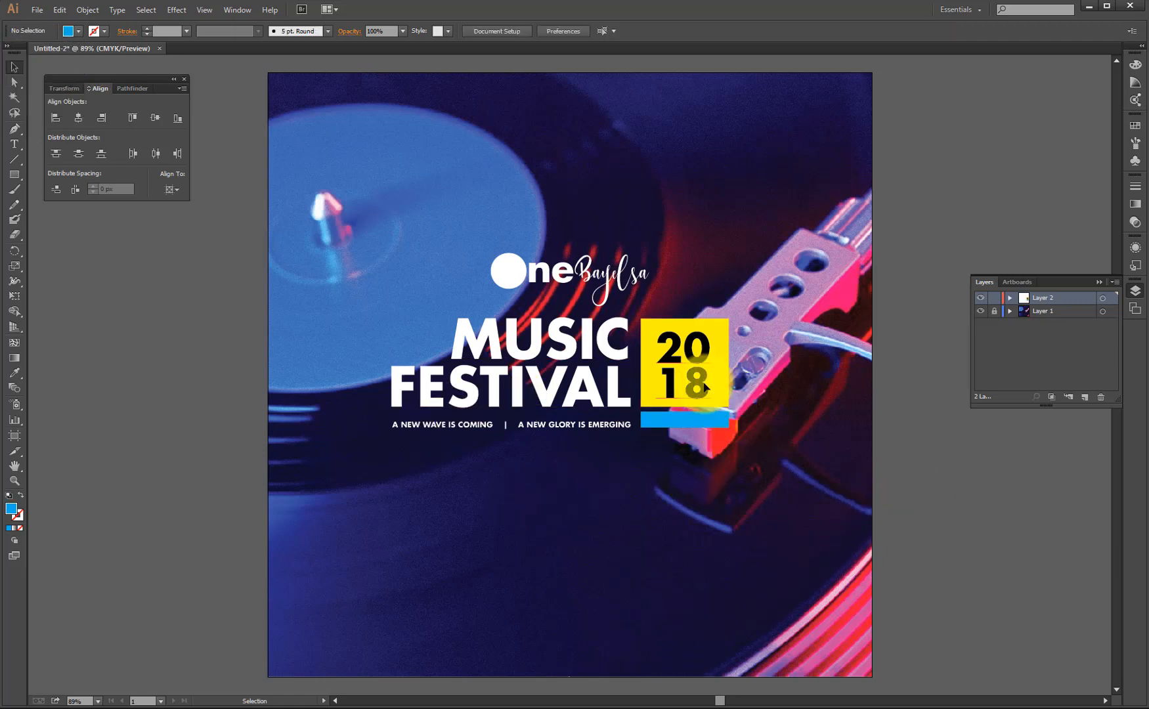
Centre the "20 18" text within the yellow square
{"action": "left_click", "coordinate": [655, 411]}
{"action": "left_click_drag", "start_coordinate": [656, 411], "coordinate": [654, 410]}
{"action": "key", "text": "ctrl+z"}
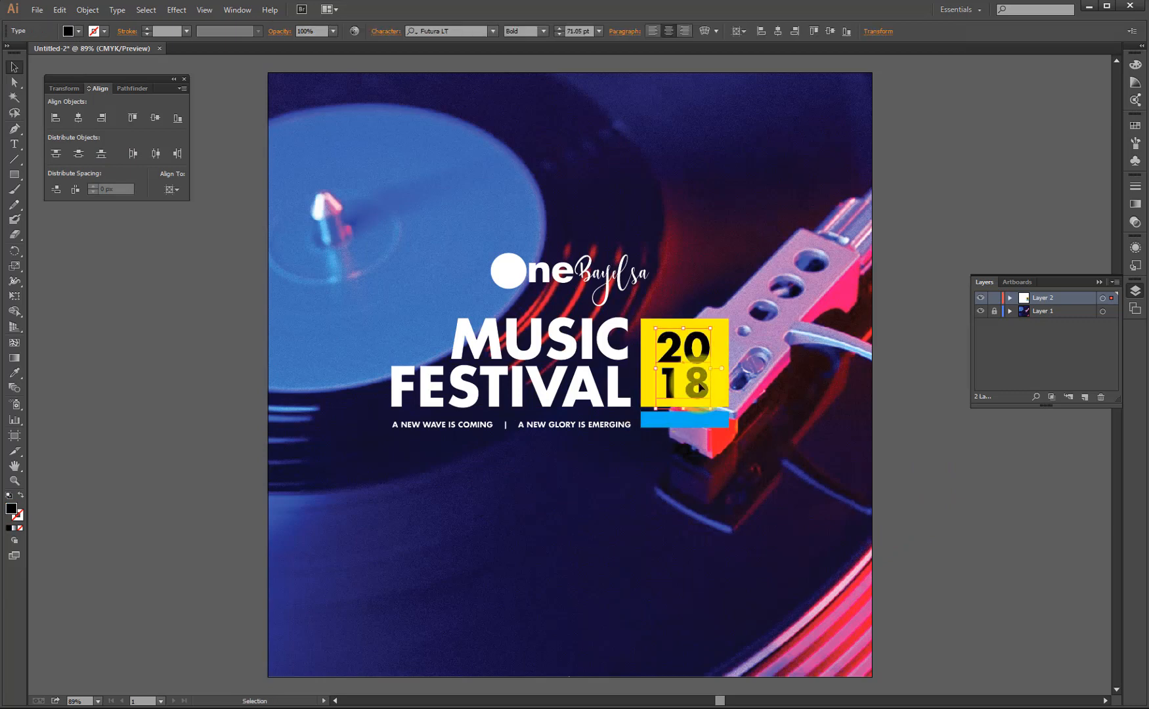
{"action": "left_click", "coordinate": [722, 327], "text": "shift"}
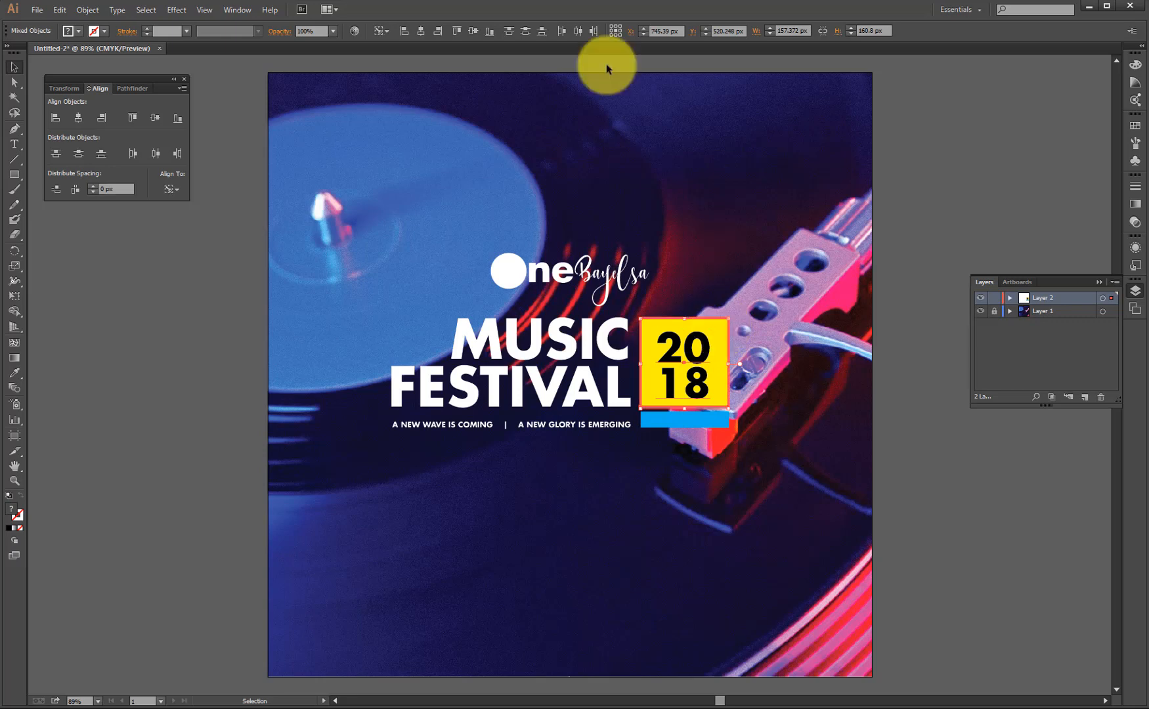
{"action": "left_click", "coordinate": [474, 32]}
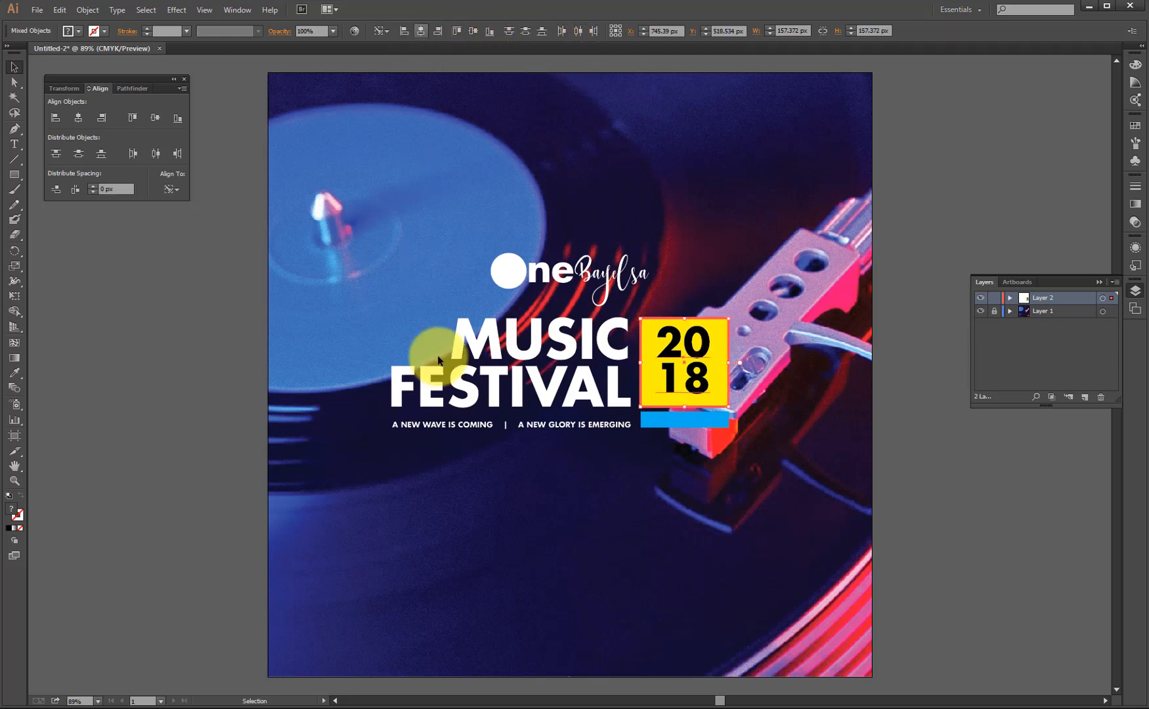
{"action": "left_click", "coordinate": [509, 506]}
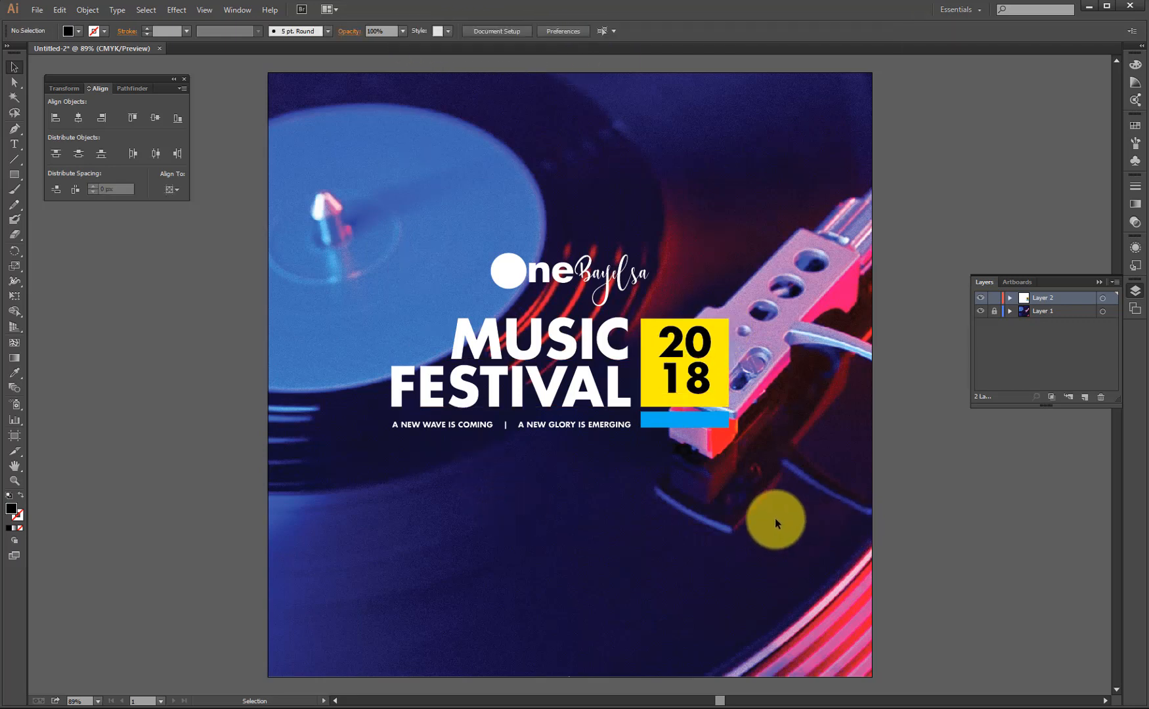
{"action": "left_click", "coordinate": [668, 540]}
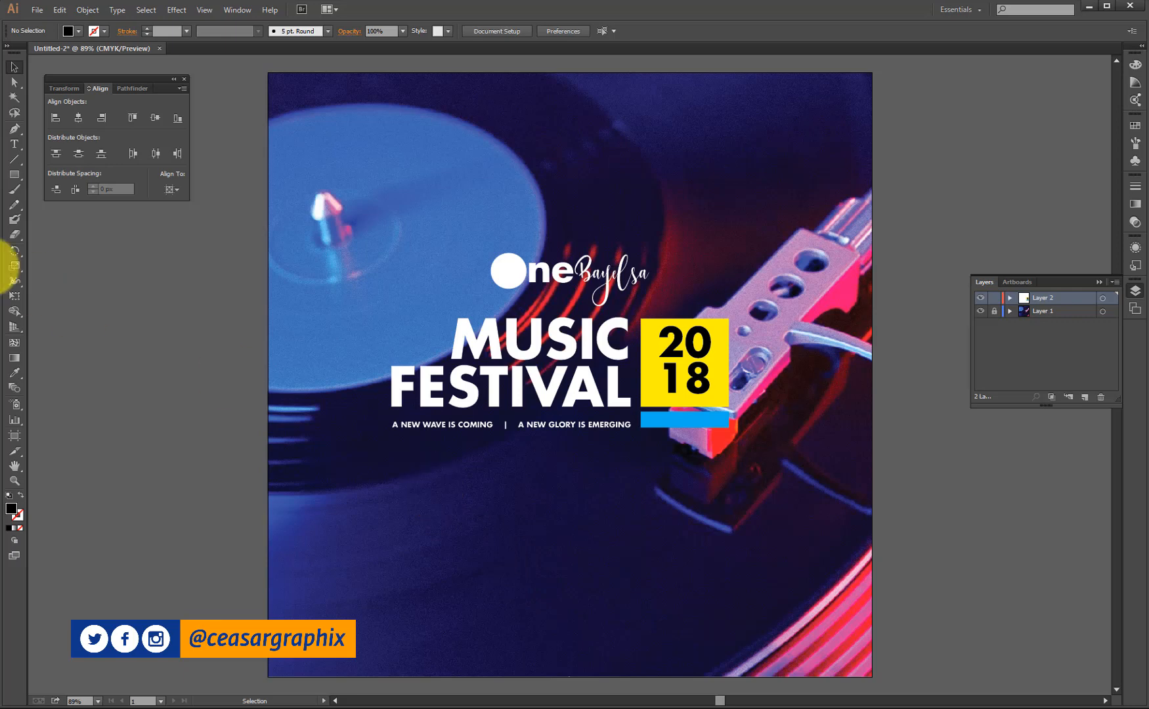
Add the text "The Beginning of a new Dawn in Bayelsa State Music Industry" and place it near the artboard's lower edge
{"action": "left_click", "coordinate": [13, 143]}
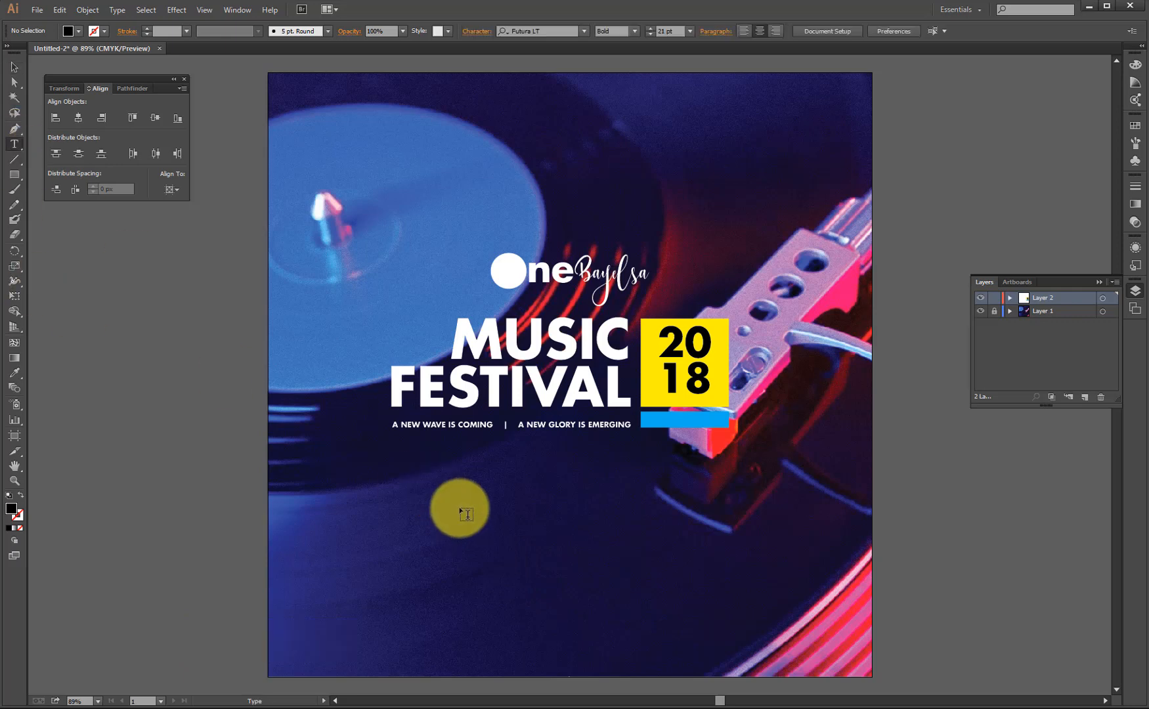
{"action": "left_click", "coordinate": [462, 504]}
{"action": "type", "text": "The Beginning of a new Dawn in Bayelsa State Music Industry"}
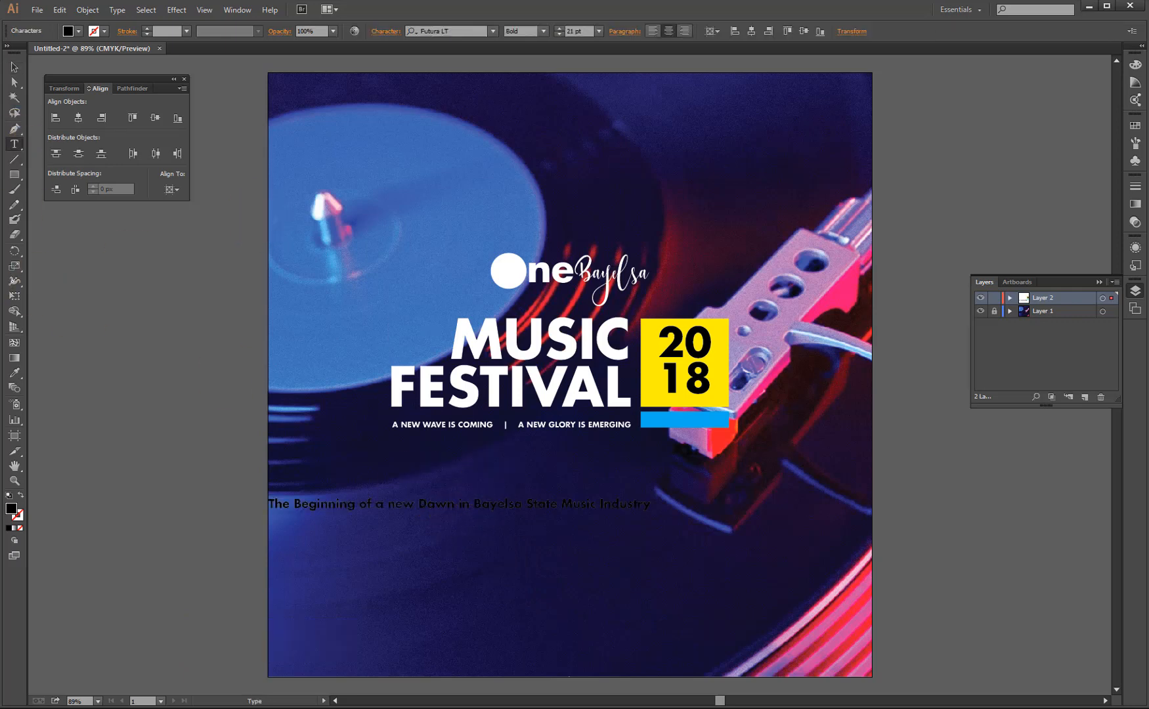
{"action": "left_click", "coordinate": [14, 67]}
{"action": "left_click_drag", "start_coordinate": [475, 506], "coordinate": [629, 612]}
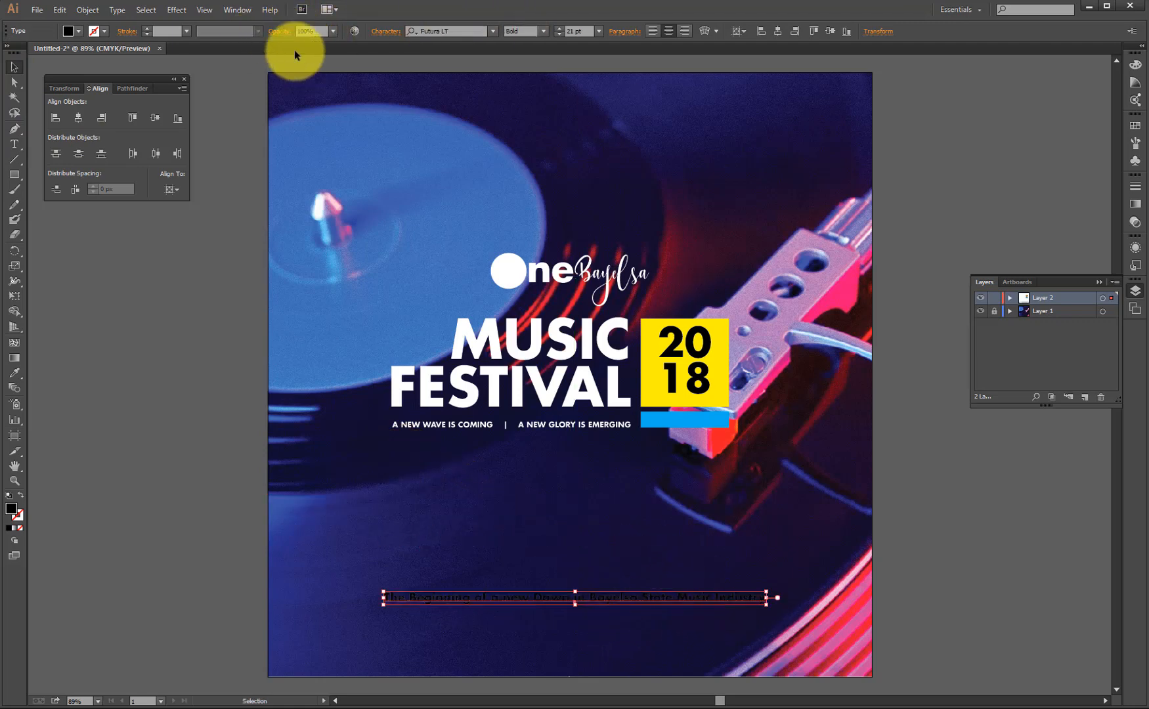
Fill the "The Beginning of a new Dawn" line with white
{"action": "left_click", "coordinate": [78, 31]}
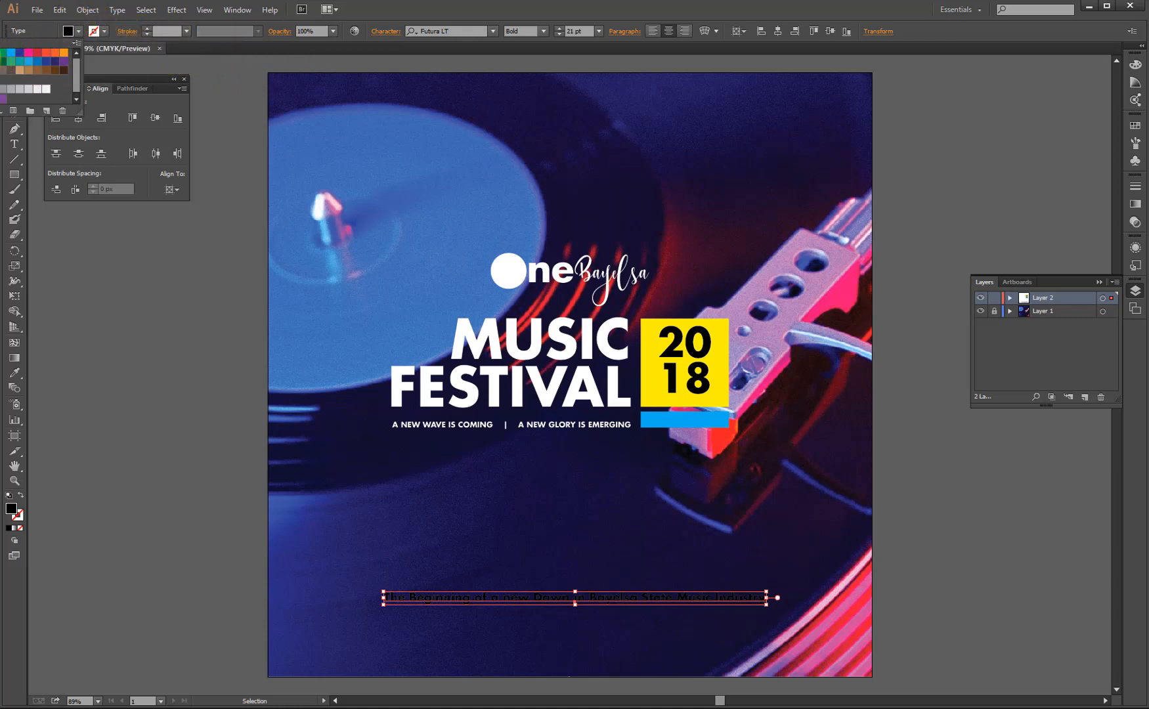
{"action": "left_click", "coordinate": [46, 88]}
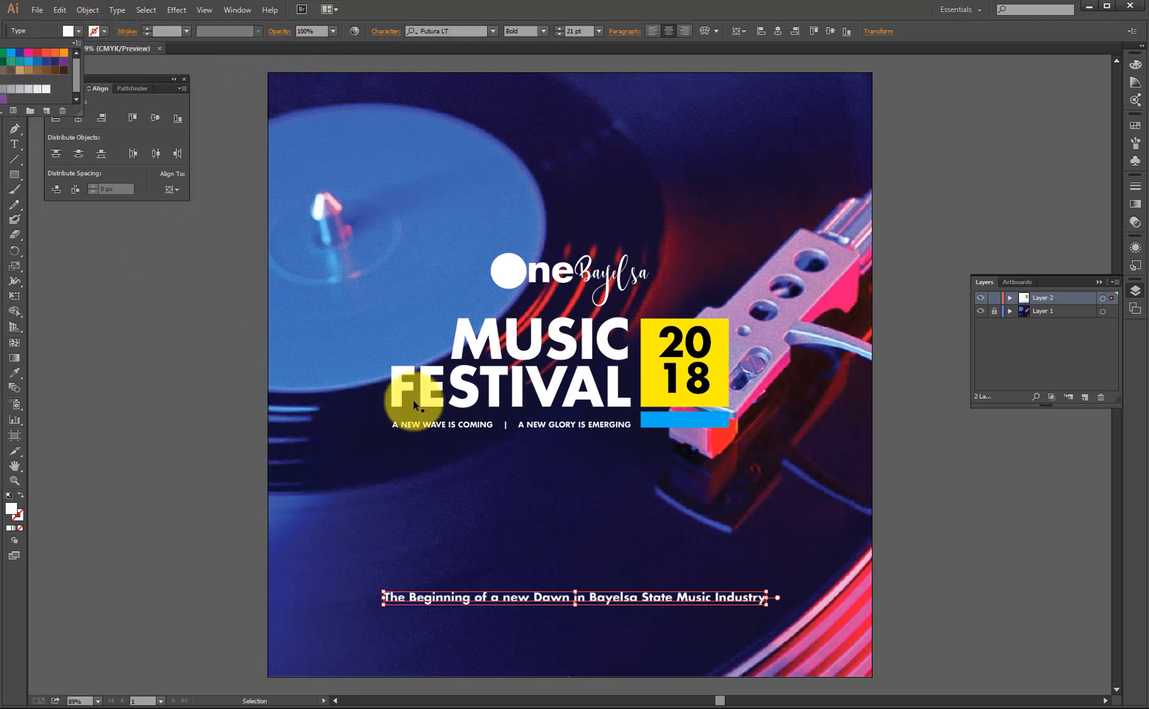
{"action": "left_click", "coordinate": [636, 597]}
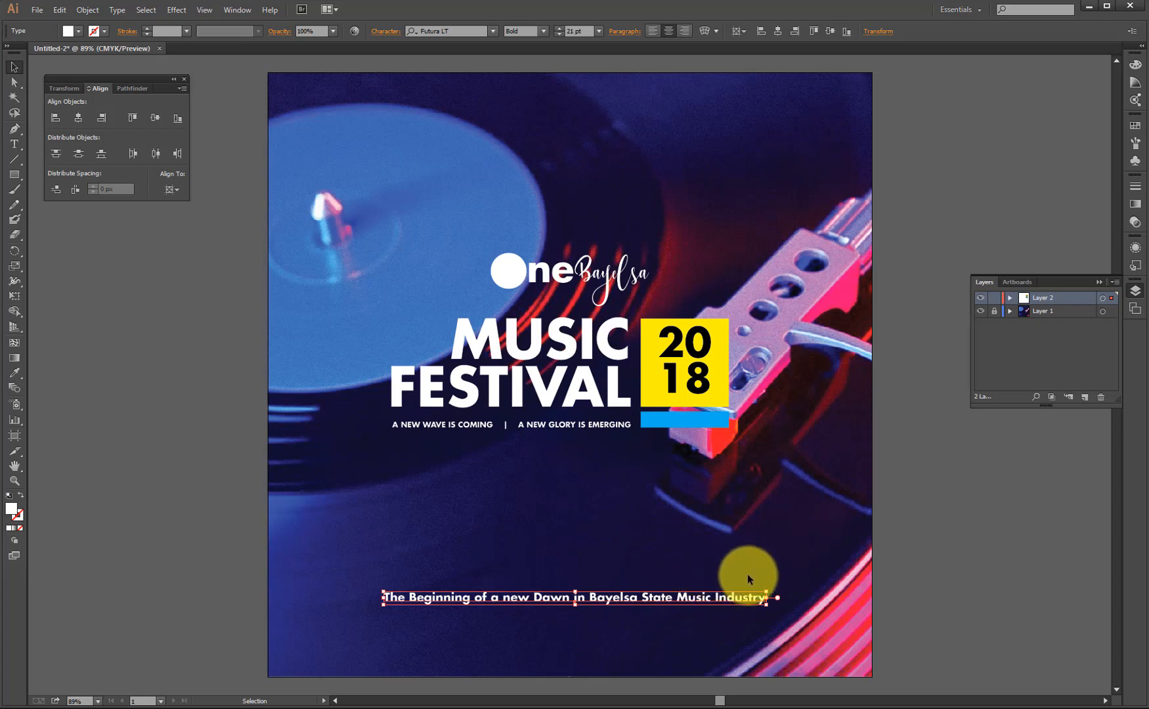
Scale the "The Beginning of a new Dawn" line down to 17.72 pt, centre it horizontally on the artboard and move it slightly lower
{"action": "left_click_drag", "start_coordinate": [766, 597], "coordinate": [642, 603]}
{"action": "left_click", "coordinate": [555, 633]}
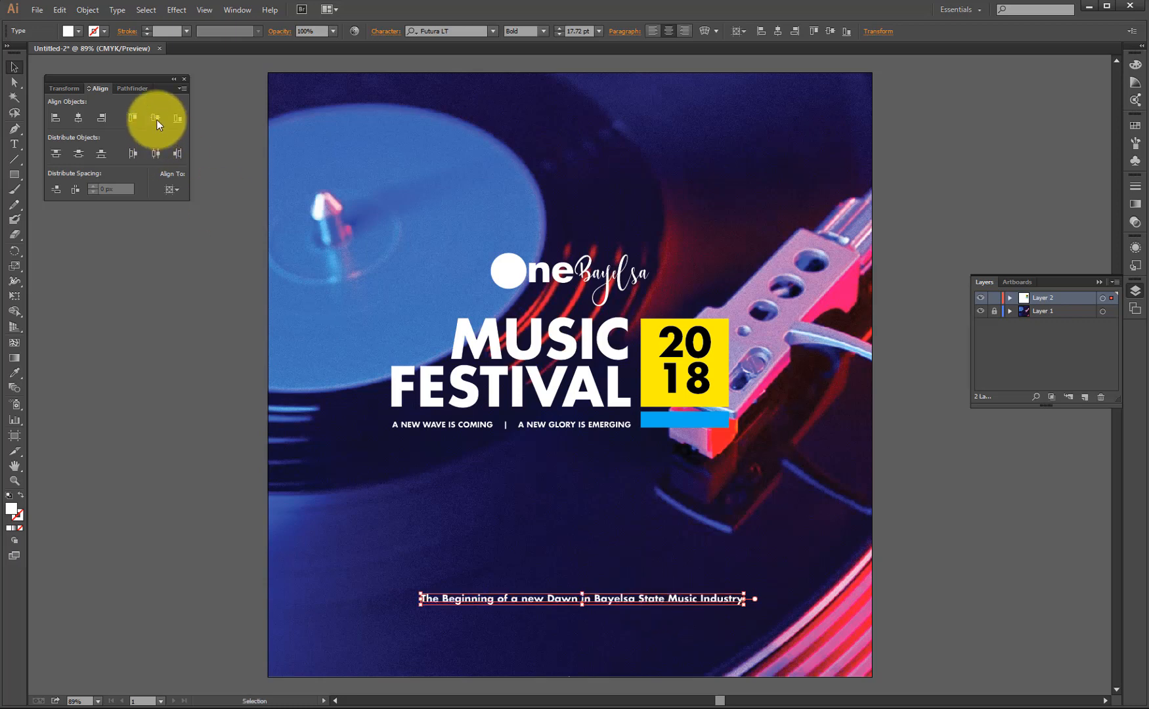
{"action": "left_click", "coordinate": [79, 117]}
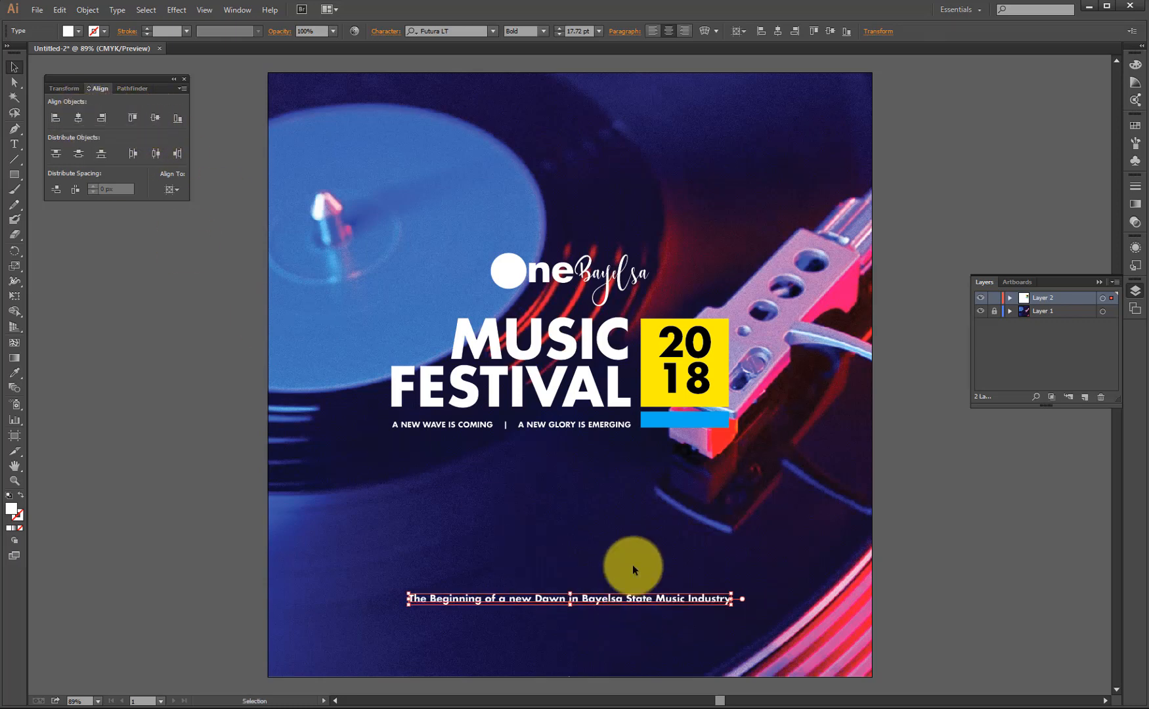
{"action": "left_click", "coordinate": [631, 530]}
{"action": "left_click_drag", "start_coordinate": [600, 600], "coordinate": [599, 608]}
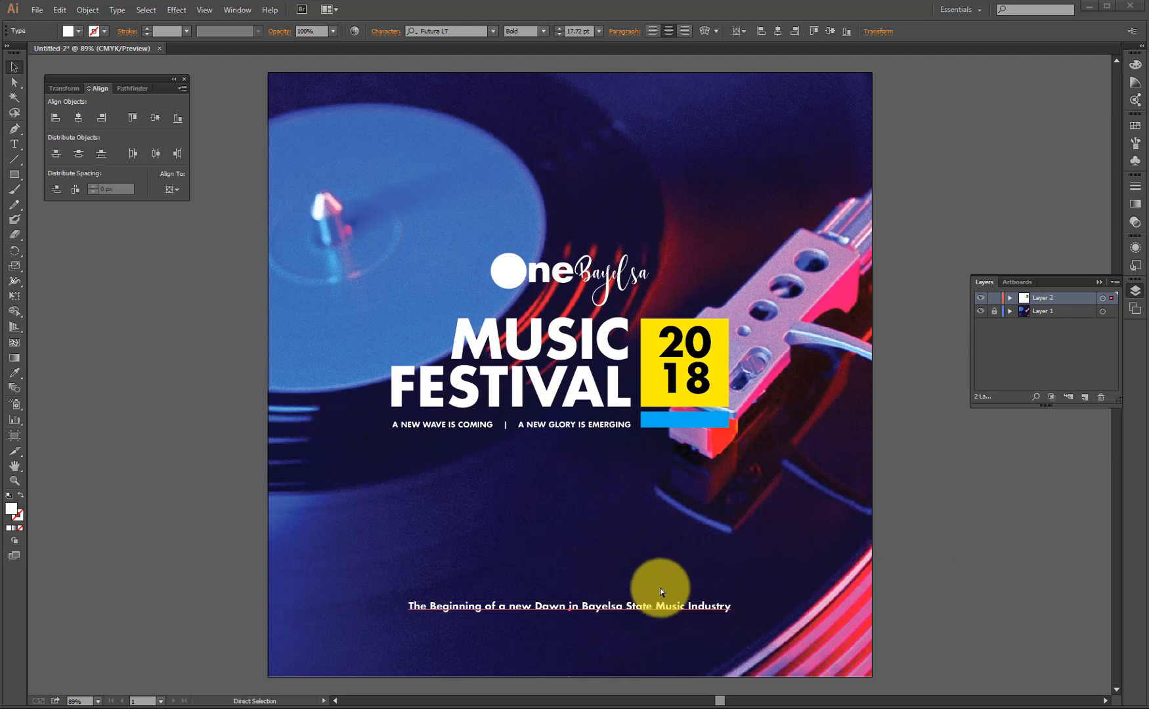
Add a "For Enquiries:" text line with the contact phone number and e-mail, and remove the extra spacing after "Enquiries:"
{"action": "left_click", "coordinate": [14, 142]}
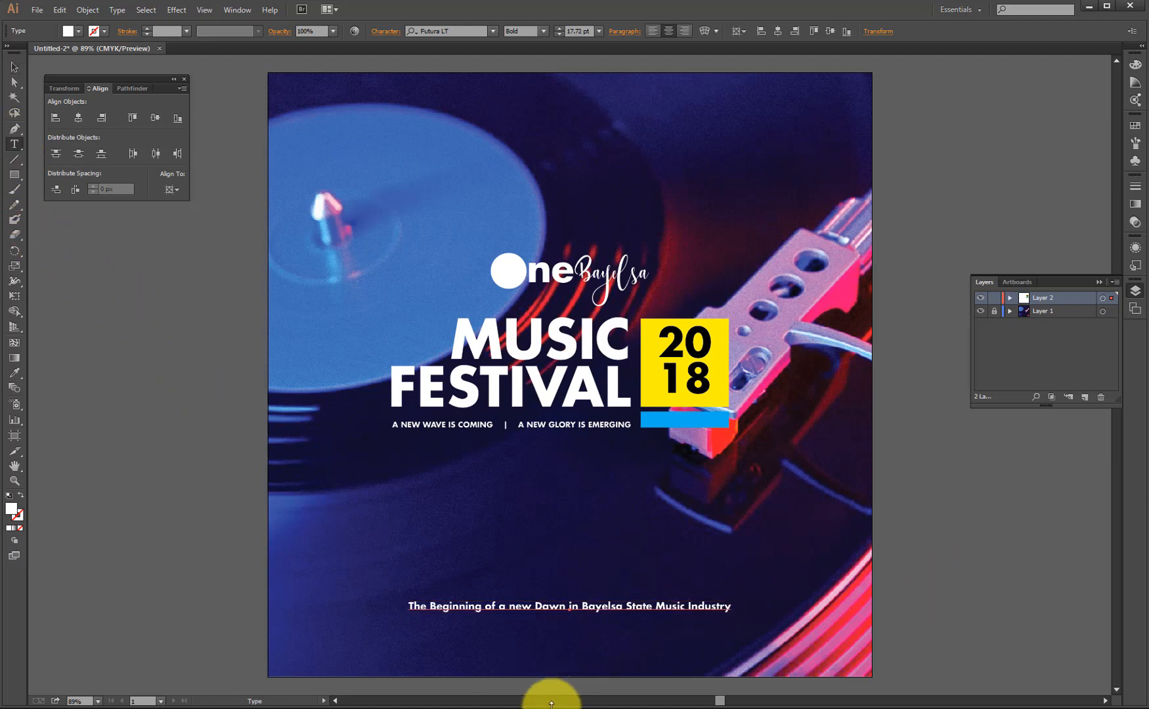
{"action": "left_click", "coordinate": [411, 531]}
{"action": "key", "text": "ctrl+v"}
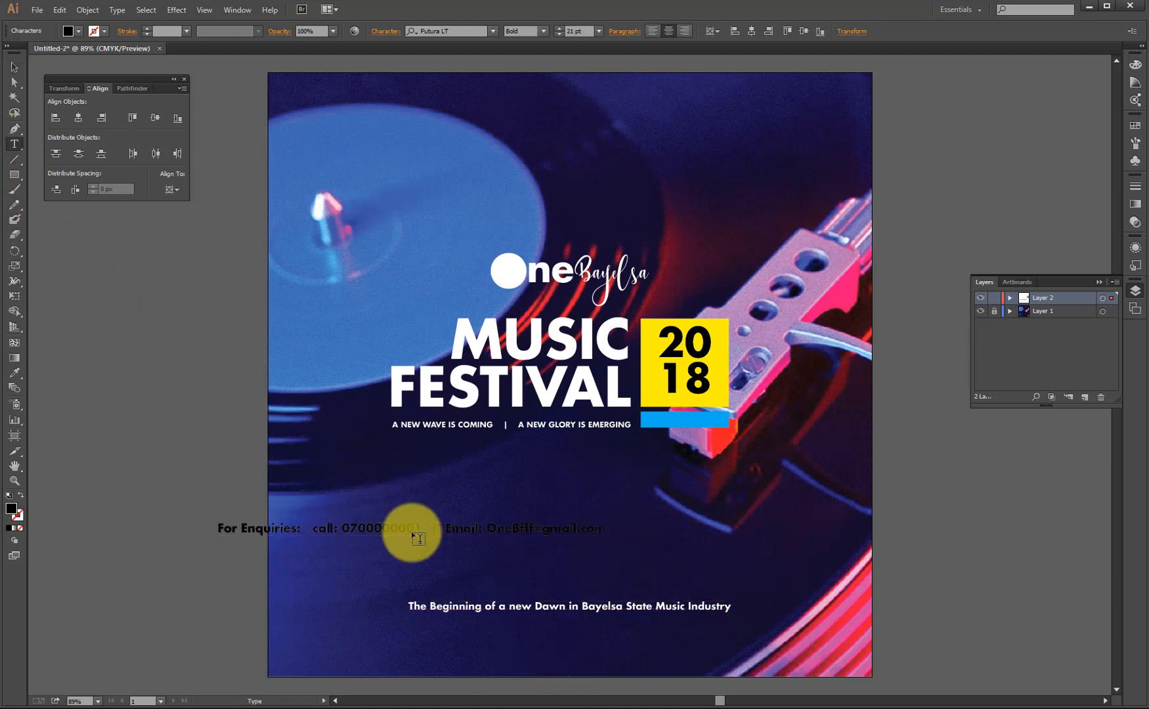
{"action": "double_click", "coordinate": [304, 529]}
{"action": "key", "text": "BackSpace"}
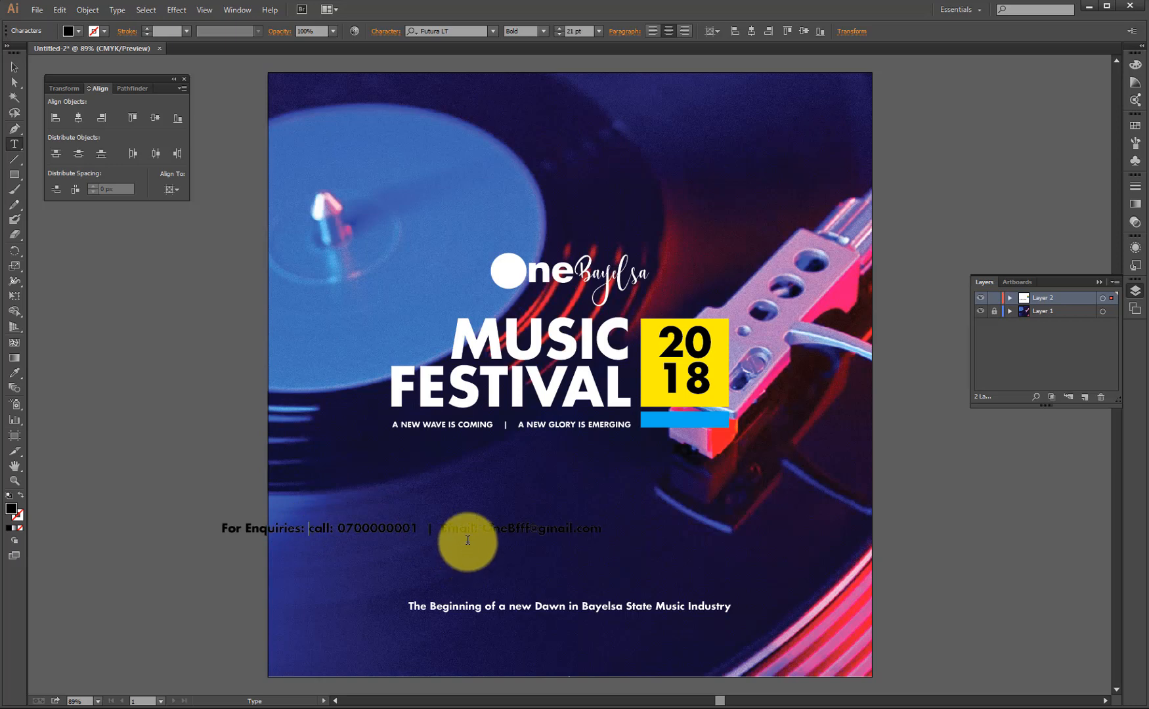
Fill the "For Enquiries" line with white
{"action": "triple_click", "coordinate": [365, 528]}
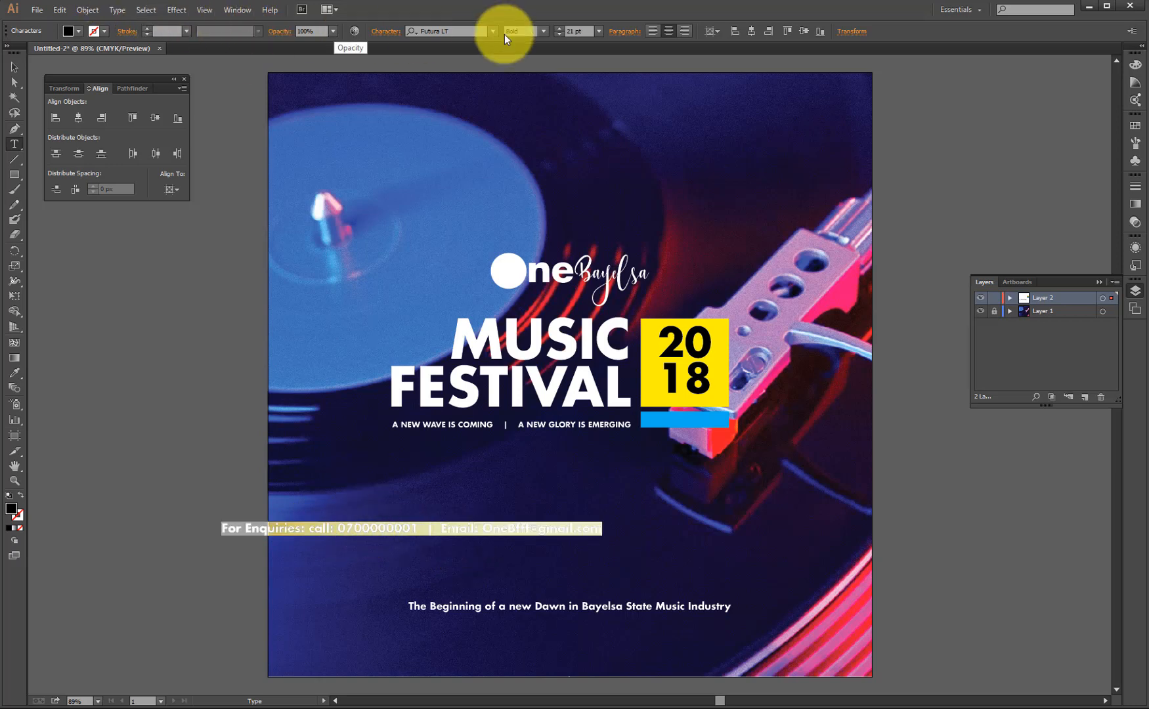
{"action": "left_click", "coordinate": [78, 31]}
{"action": "left_click", "coordinate": [3, 74]}
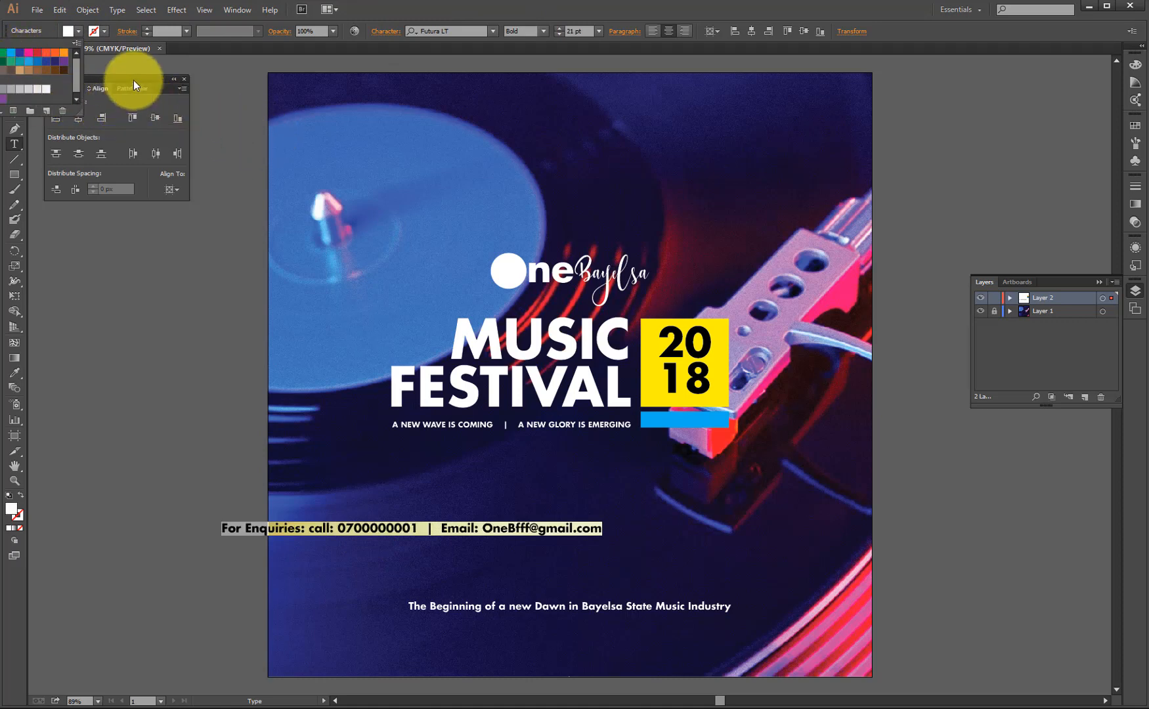
{"action": "left_click", "coordinate": [59, 42]}
{"action": "left_click", "coordinate": [77, 31]}
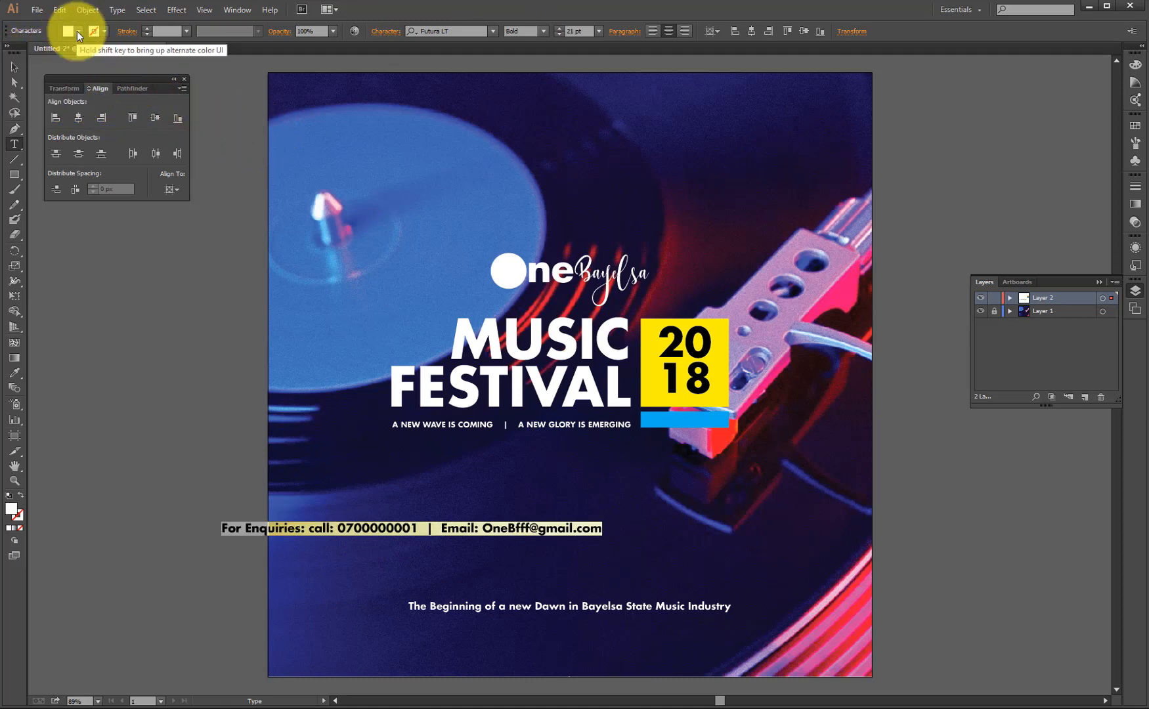
Scale the enquiries line down to 15.55 pt and centre it horizontally on the artboard, just below the "The Beginning of a new Dawn" line
{"action": "left_click", "coordinate": [13, 68]}
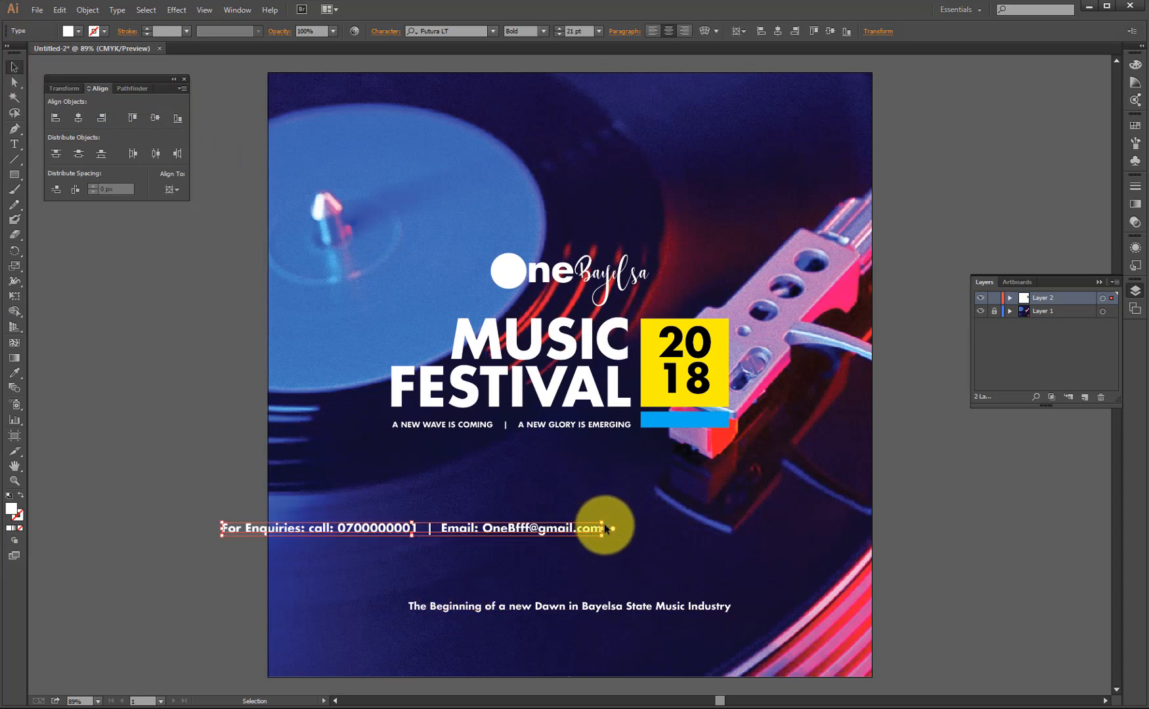
{"action": "left_click_drag", "start_coordinate": [603, 526], "coordinate": [500, 515]}
{"action": "left_click_drag", "start_coordinate": [384, 530], "coordinate": [614, 634]}
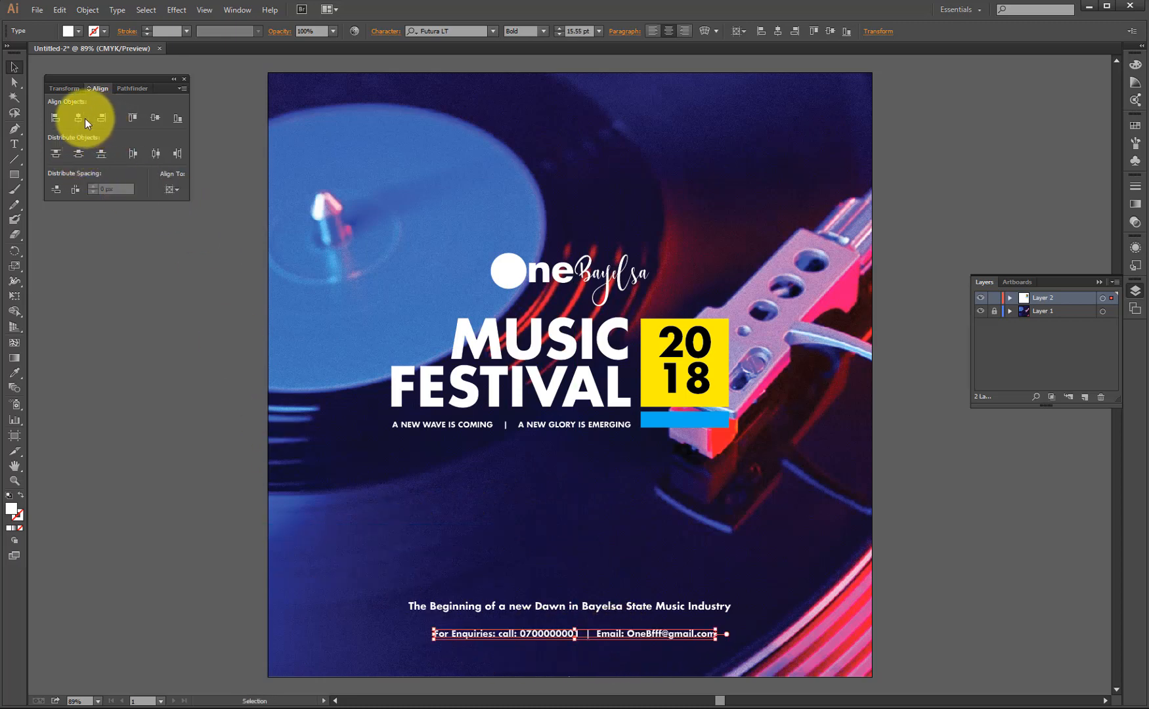
{"action": "left_click", "coordinate": [685, 588]}
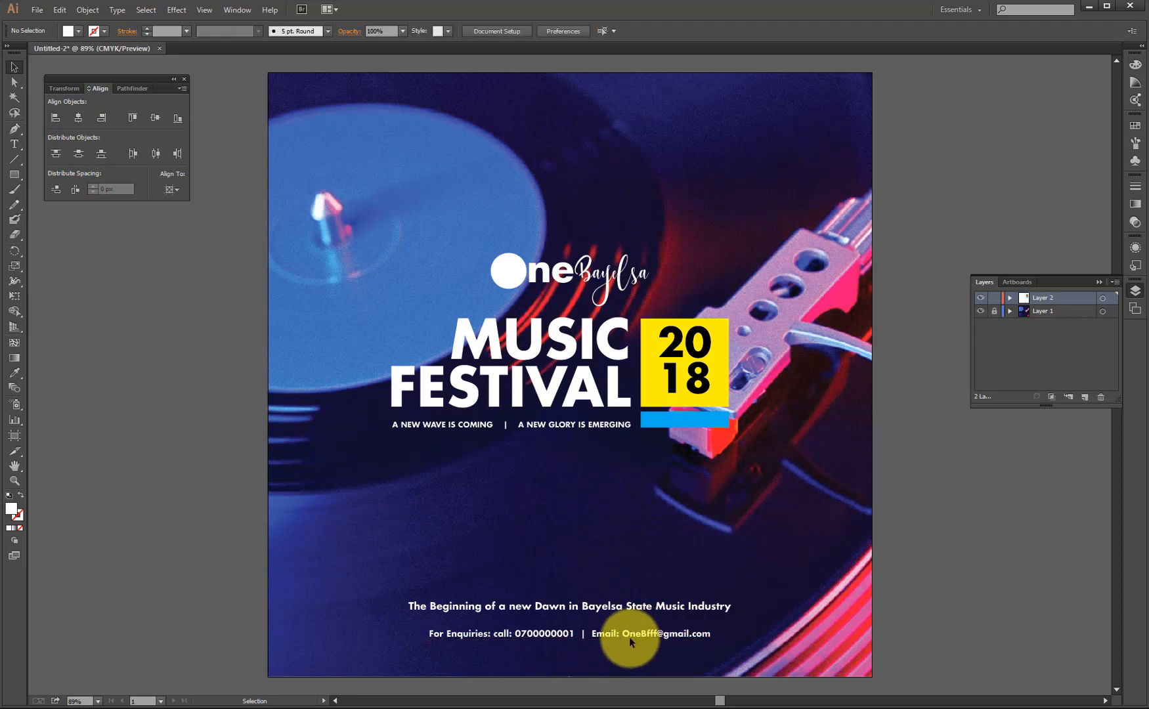
{"action": "left_click_drag", "start_coordinate": [629, 636], "coordinate": [630, 636]}
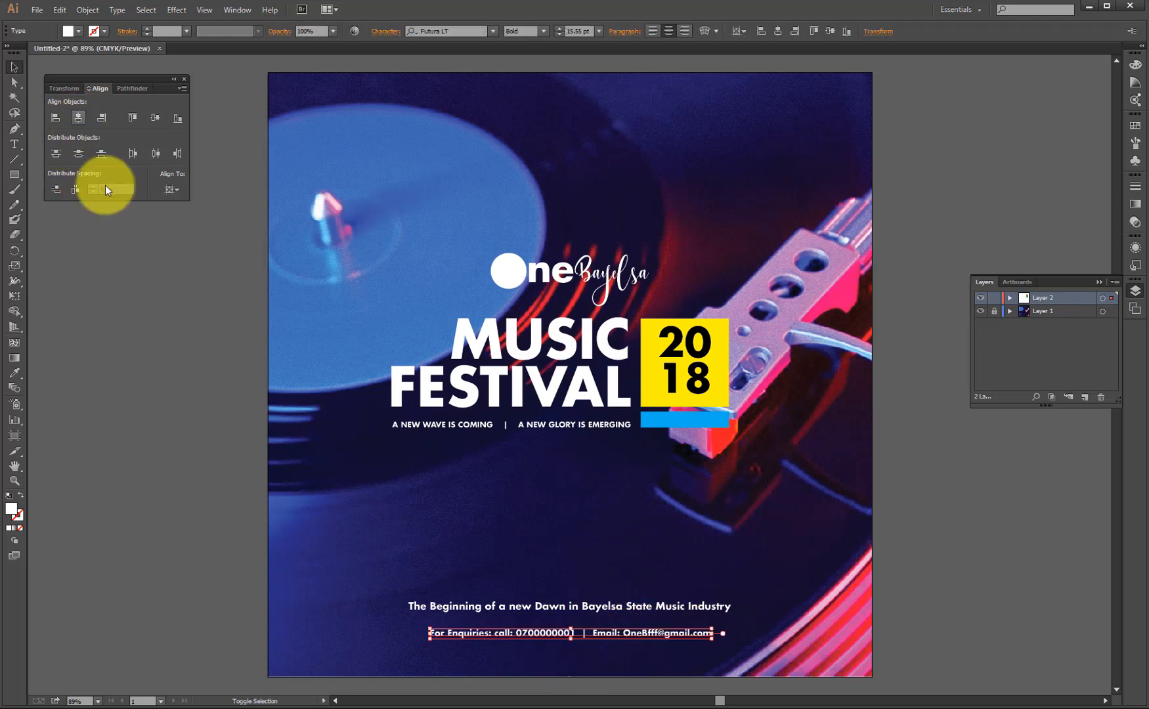
{"action": "left_click", "coordinate": [606, 603]}
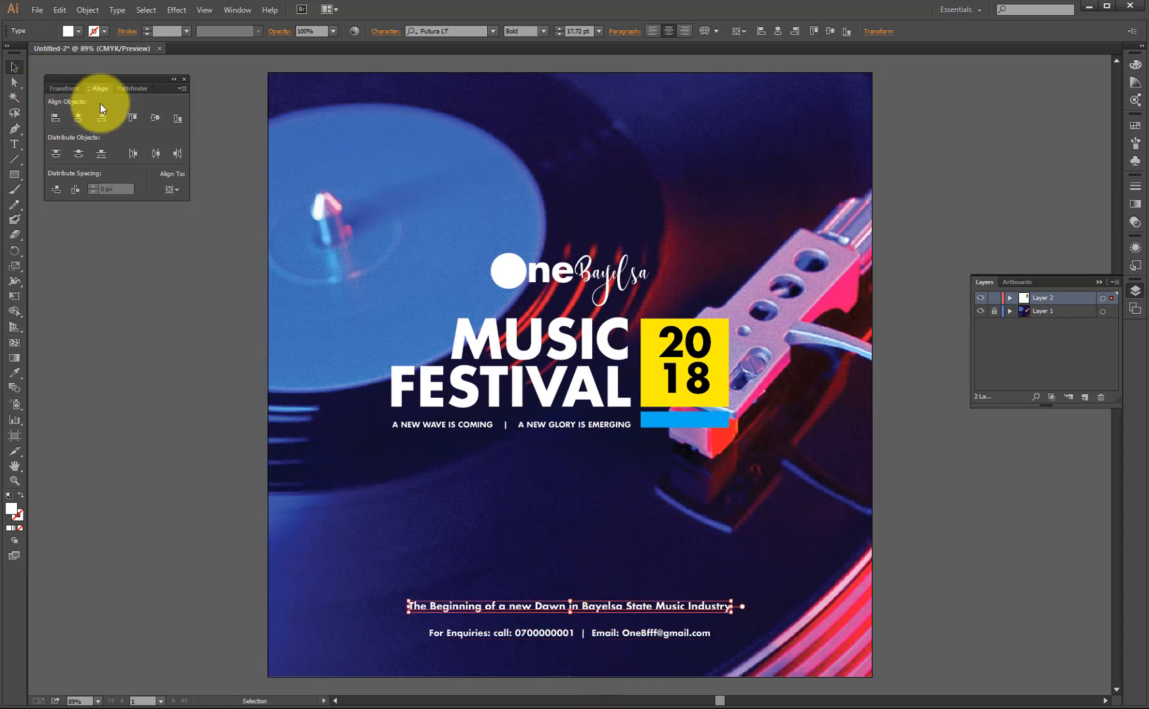
{"action": "left_click", "coordinate": [691, 559]}
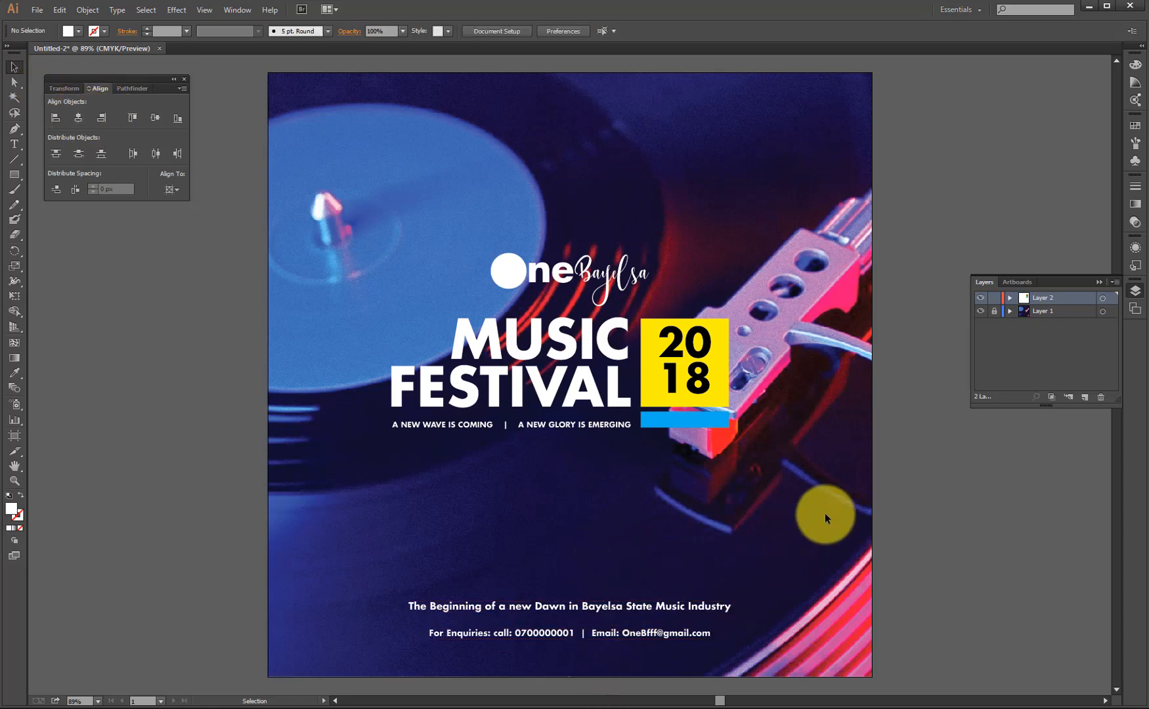
Set the enquiries line's font size to 14 pt
{"action": "left_click", "coordinate": [654, 633]}
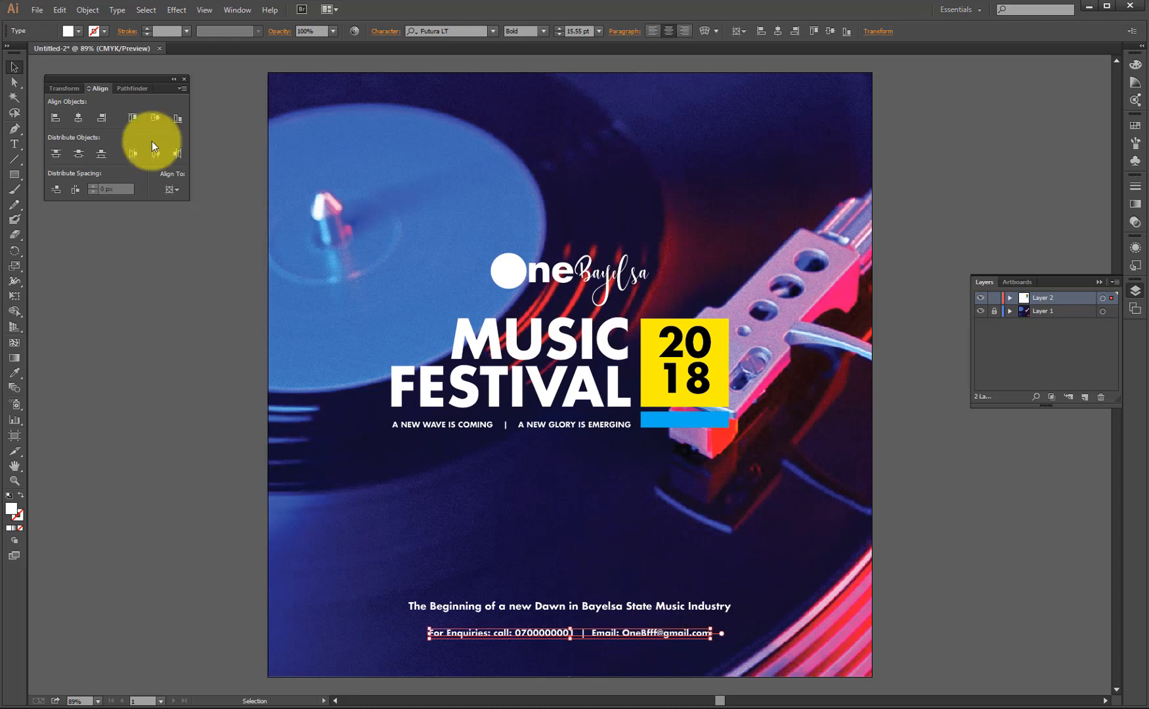
{"action": "left_click", "coordinate": [598, 31]}
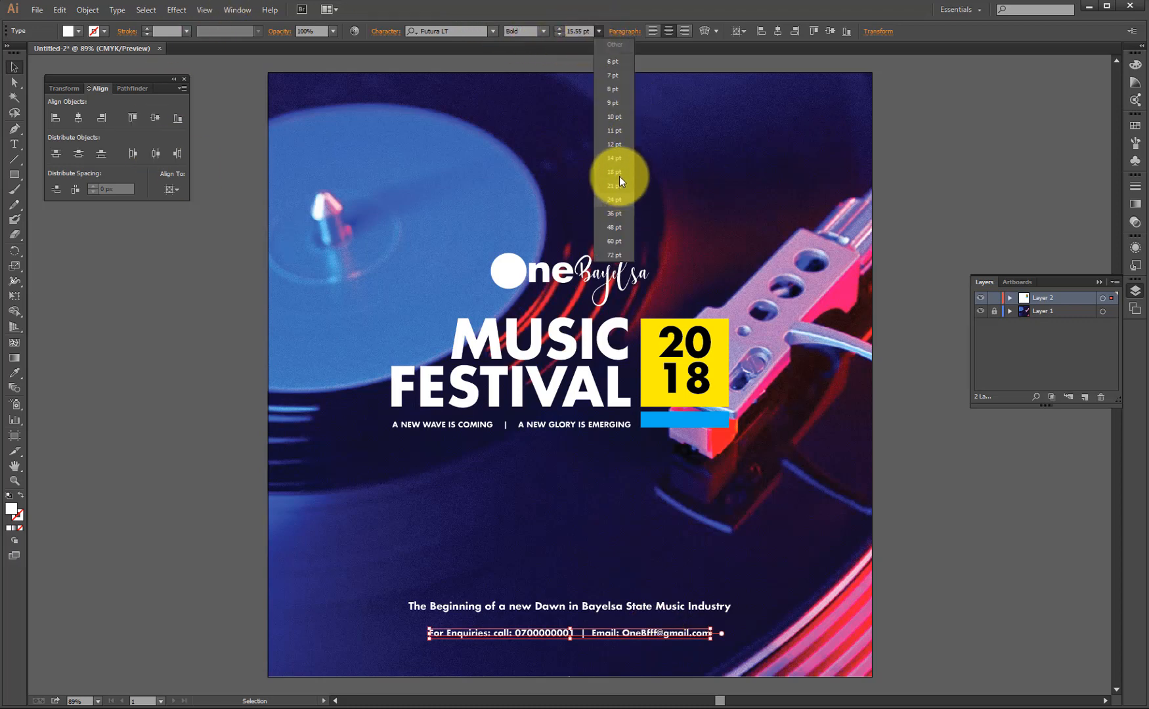
{"action": "left_click", "coordinate": [620, 157]}
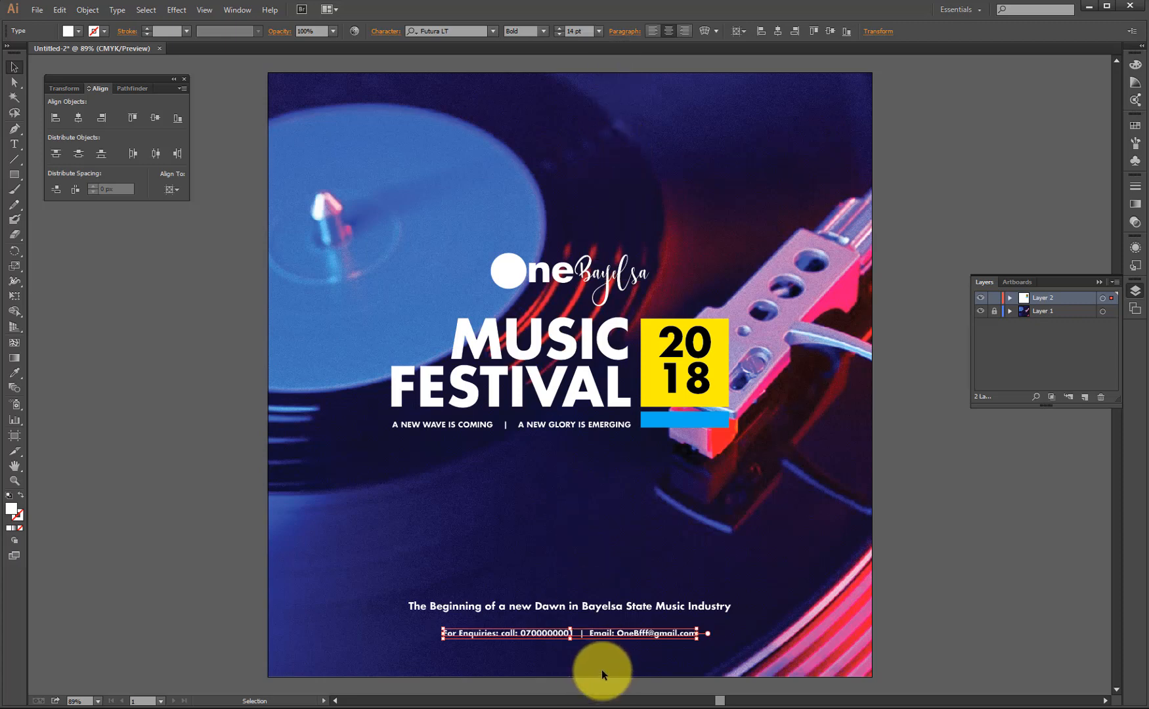
Try font sizes of 11 pt and 12 pt on the enquiries line and return it to 14 pt
{"action": "left_click", "coordinate": [599, 31]}
{"action": "left_click", "coordinate": [611, 130]}
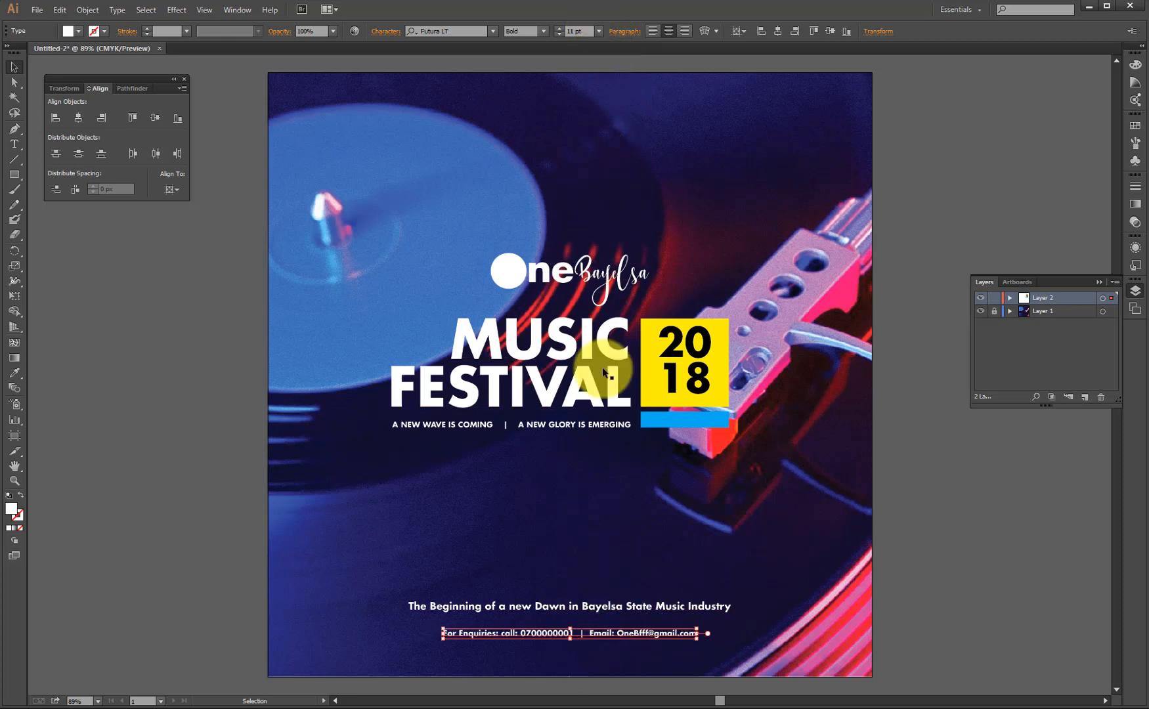
{"action": "left_click", "coordinate": [598, 30]}
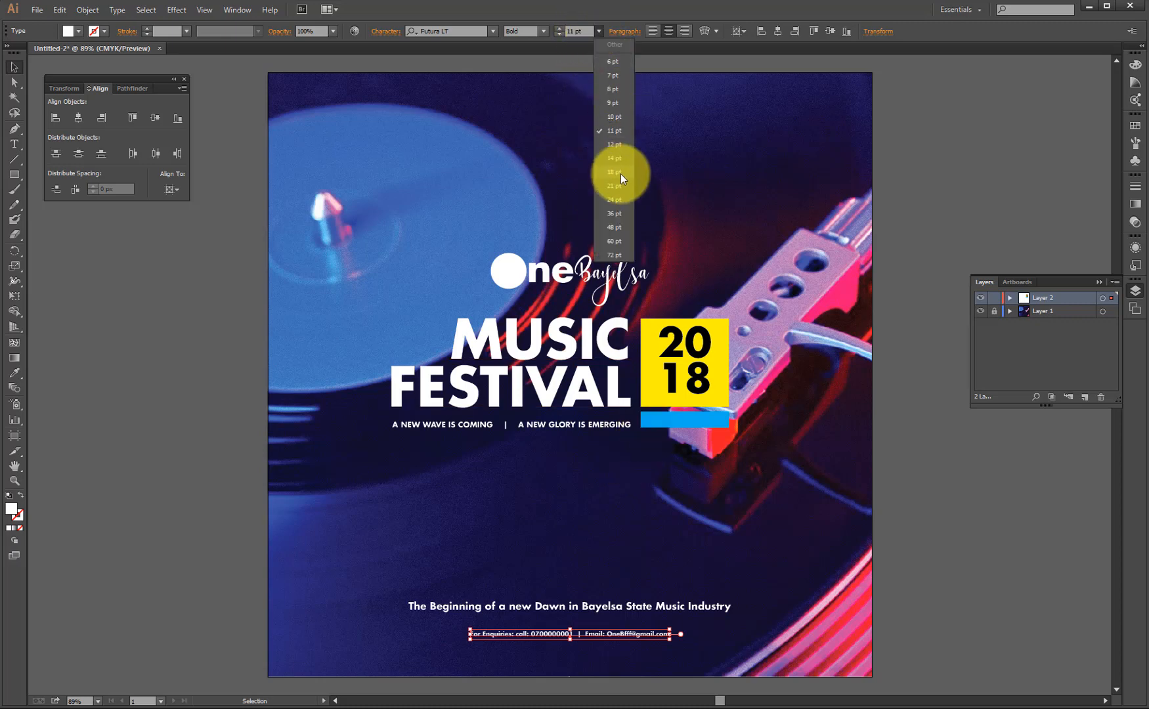
{"action": "left_click", "coordinate": [615, 145]}
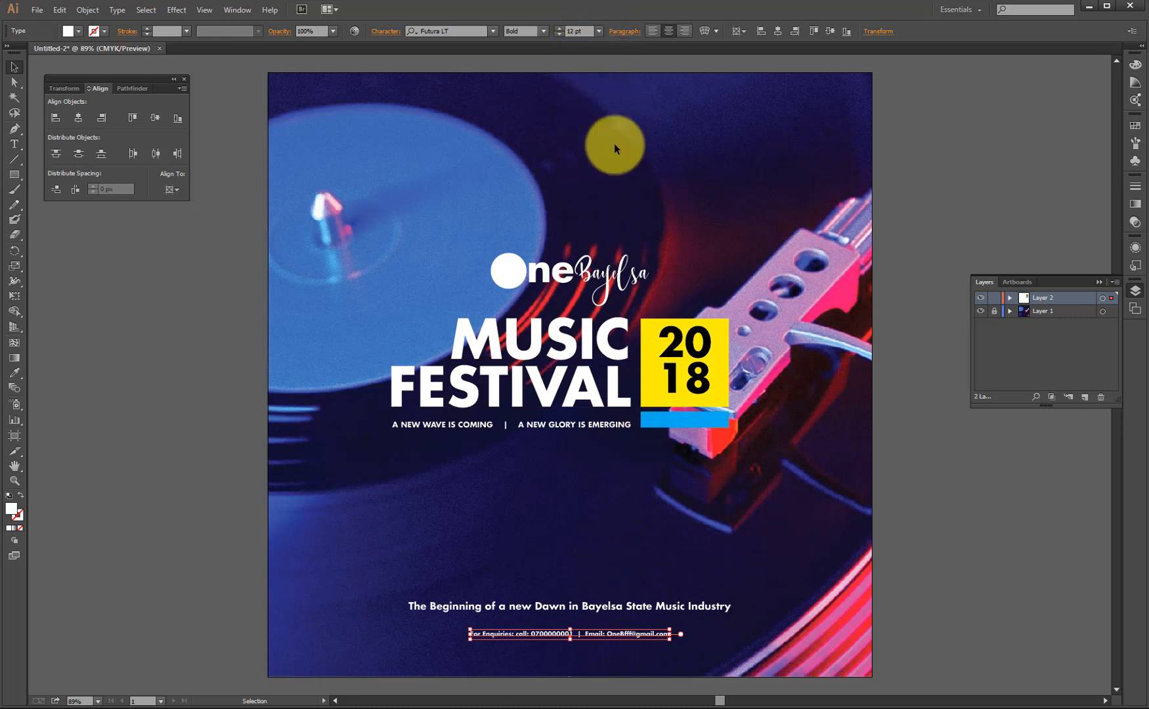
{"action": "left_click", "coordinate": [781, 511]}
{"action": "left_click", "coordinate": [624, 633]}
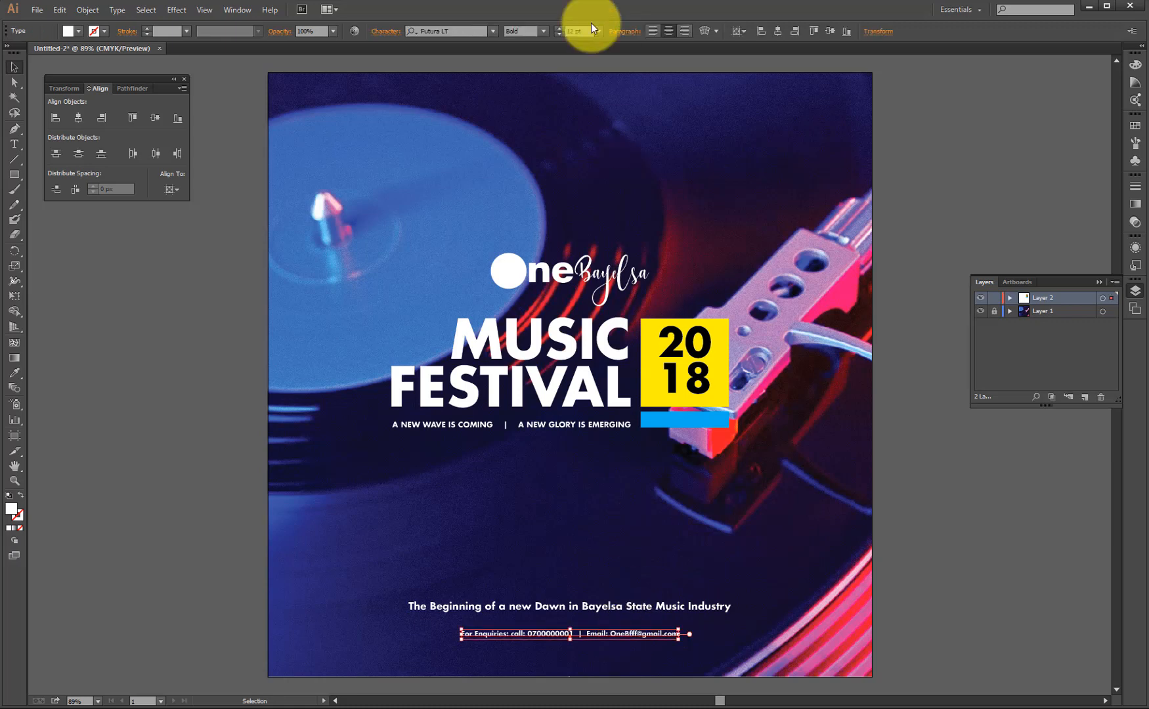
{"action": "left_click", "coordinate": [598, 31]}
{"action": "left_click", "coordinate": [612, 158]}
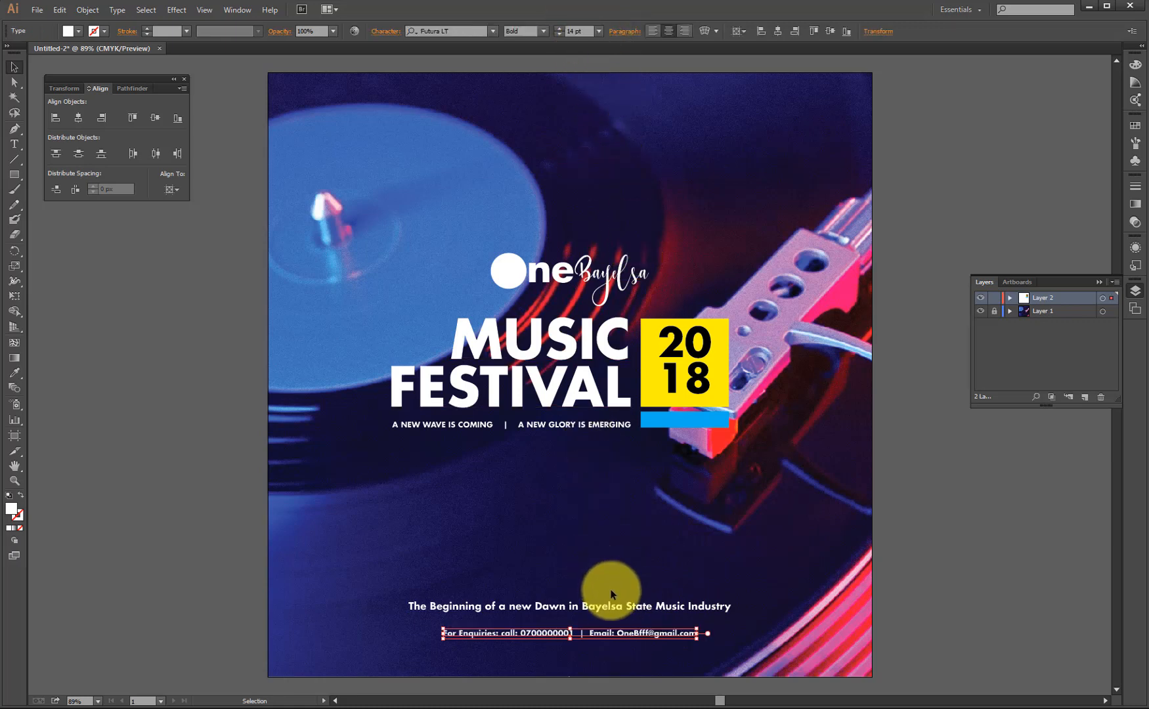
{"action": "left_click", "coordinate": [611, 606]}
{"action": "left_click", "coordinate": [610, 526]}
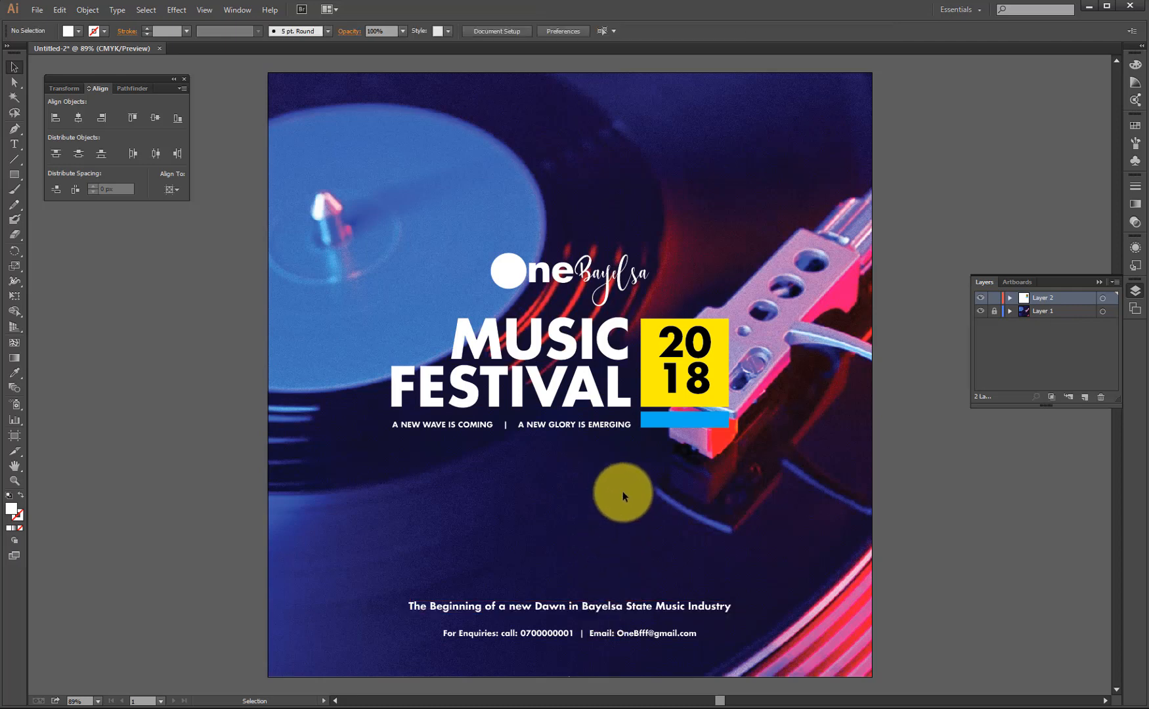
{"action": "scroll", "coordinate": [625, 463], "scroll_direction": "down", "scroll_amount": 1}
{"action": "scroll", "coordinate": [591, 341], "scroll_direction": "up", "scroll_amount": 2}
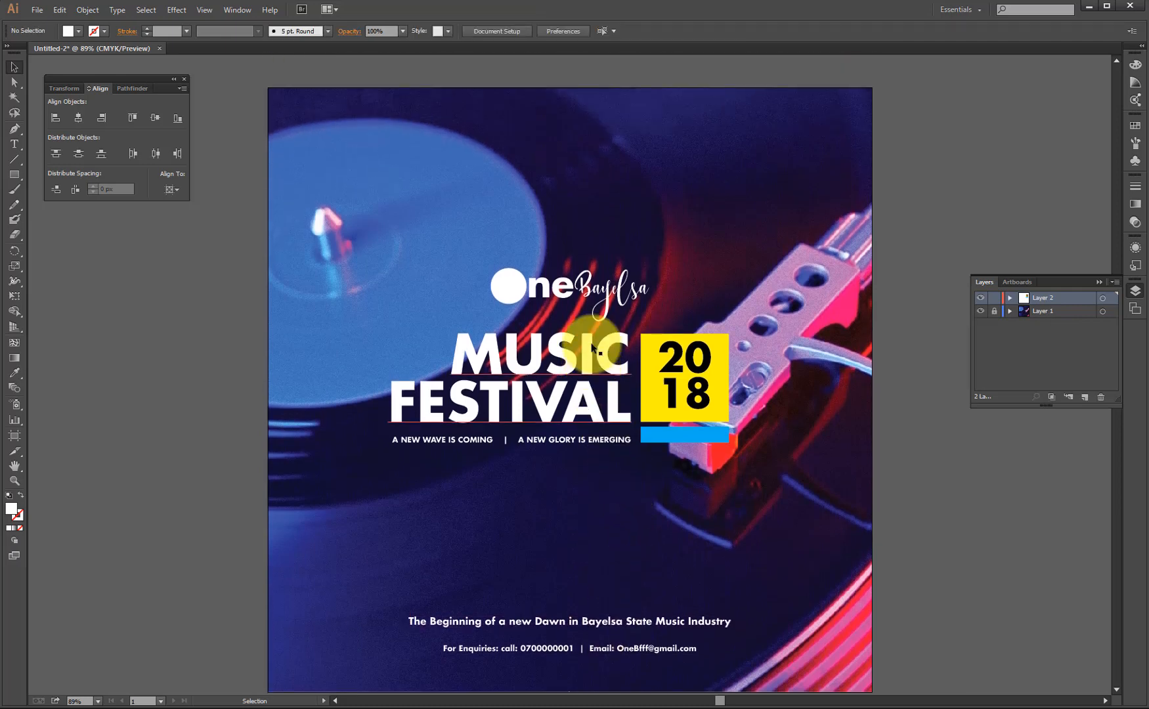
{"action": "left_click", "coordinate": [513, 288]}
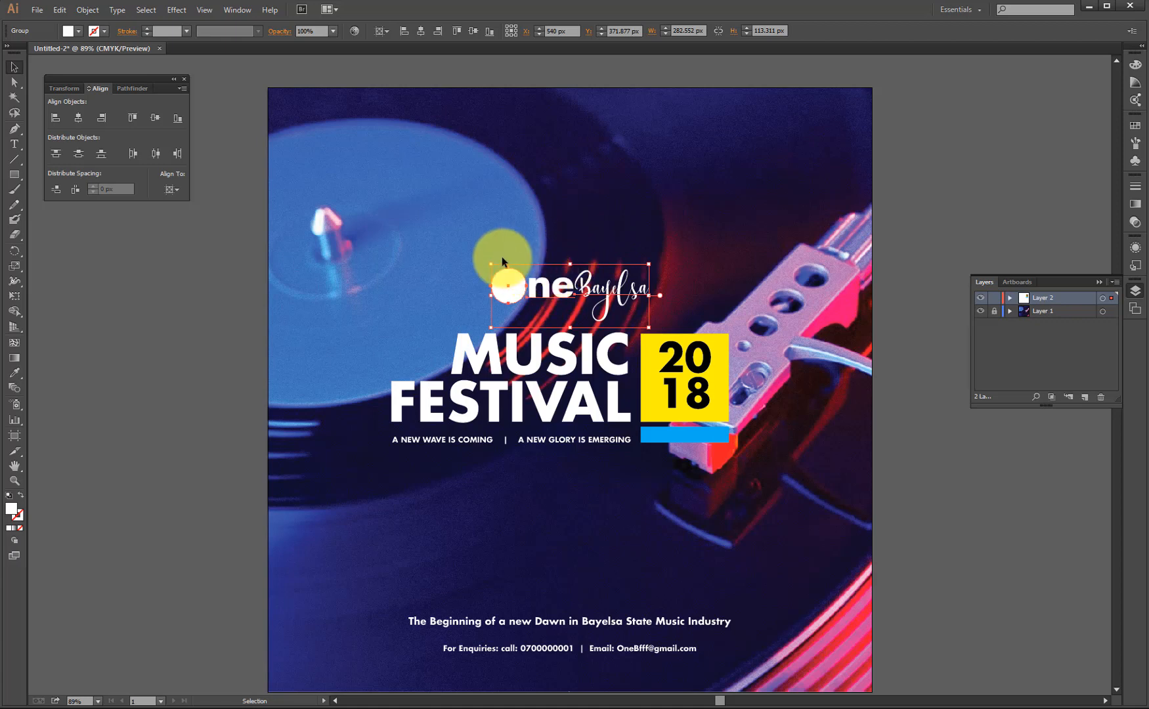
{"action": "left_click", "coordinate": [456, 285]}
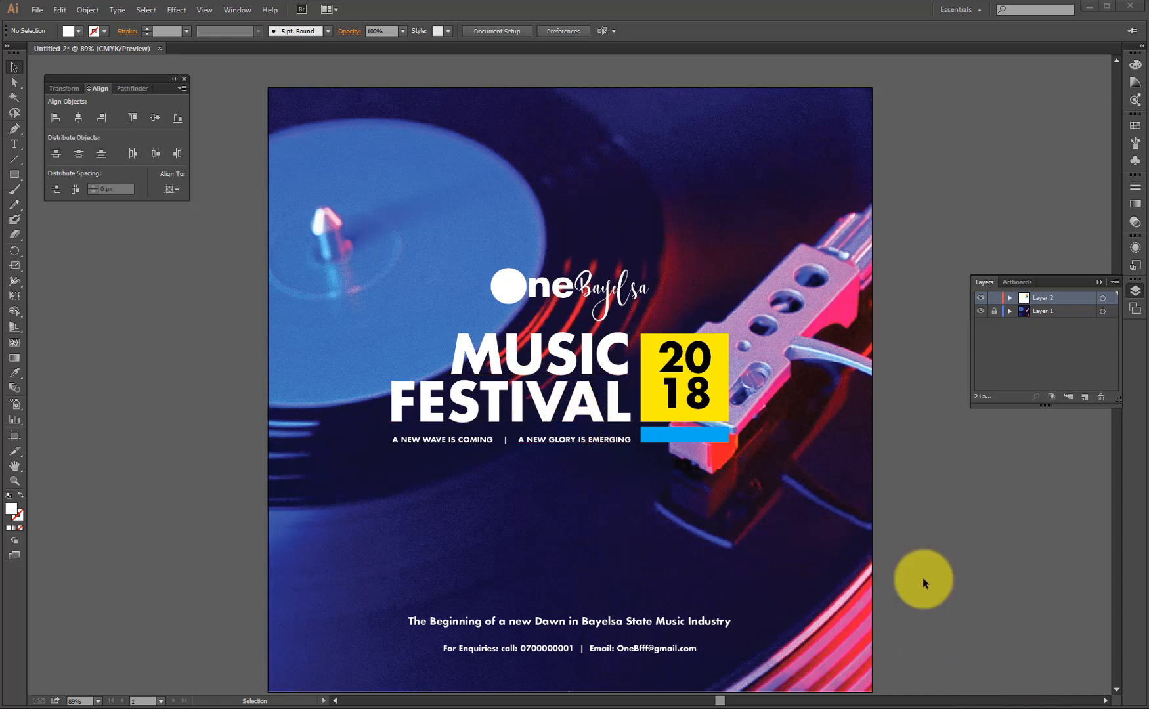
Place the image 15-soundwave-icons-3.png and scale it to about 343 × 228 px, overlapping the artboard's lower left edge
{"action": "left_click_drag", "start_coordinate": [1046, 513], "coordinate": [150, 412]}
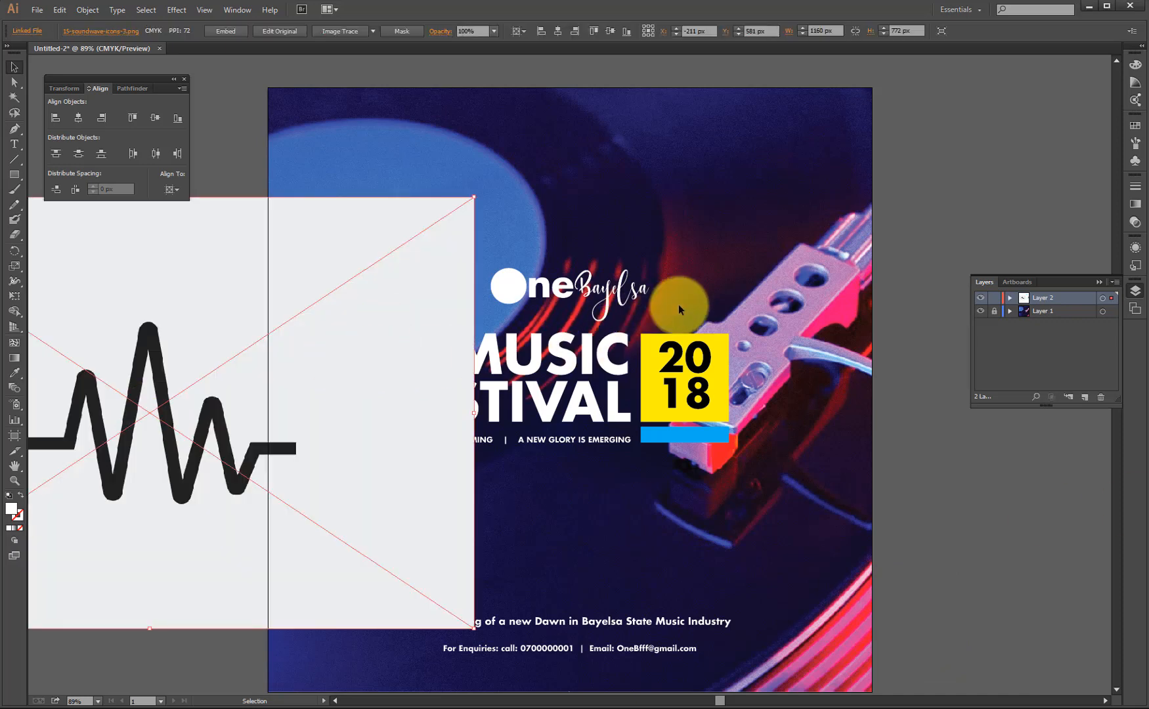
{"action": "left_click_drag", "start_coordinate": [274, 289], "coordinate": [586, 263]}
{"action": "left_click_drag", "start_coordinate": [773, 171], "coordinate": [316, 474]}
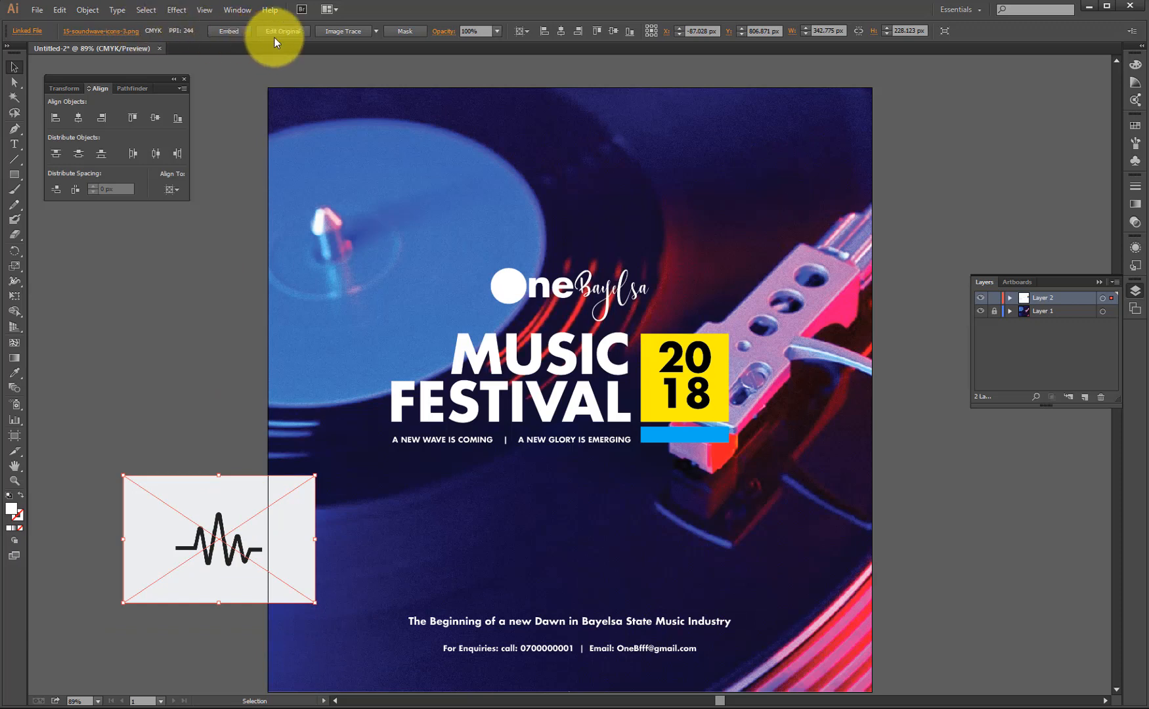
Convert the soundwave image to separate vector paths with the default Image Trace preset and delete its white background
{"action": "left_click", "coordinate": [337, 31]}
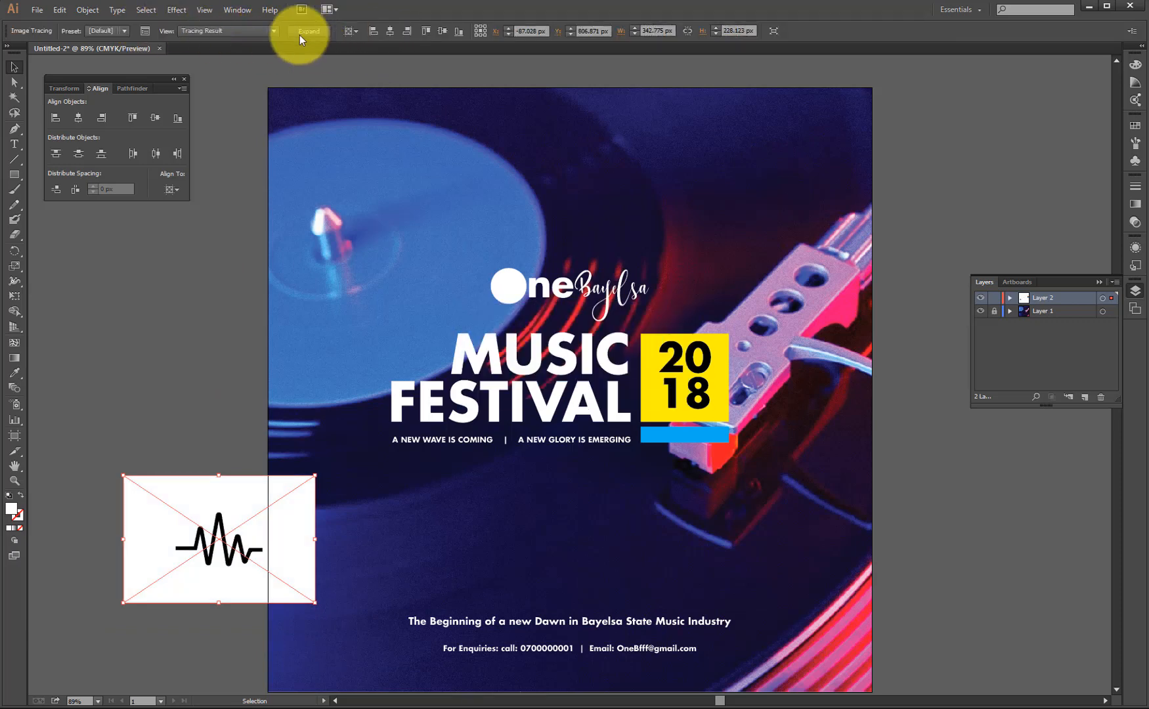
{"action": "left_click", "coordinate": [302, 30]}
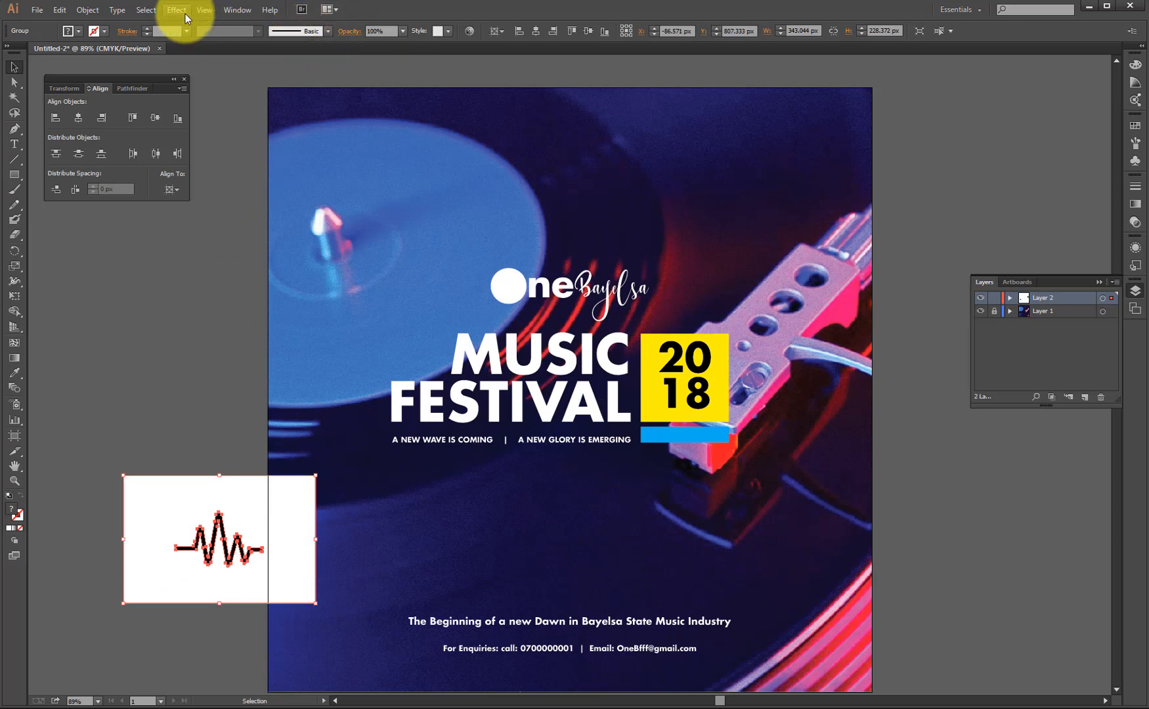
{"action": "left_click", "coordinate": [86, 12]}
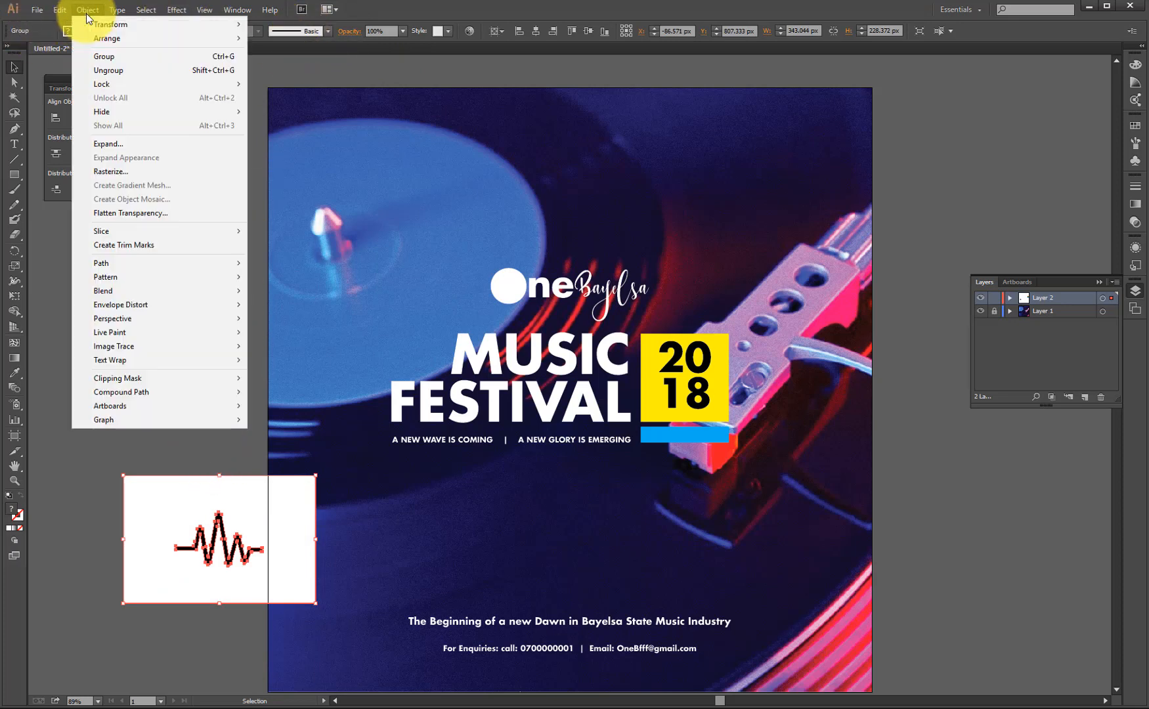
{"action": "left_click", "coordinate": [148, 71]}
{"action": "left_click", "coordinate": [74, 9]}
{"action": "left_click", "coordinate": [87, 486]}
{"action": "left_click", "coordinate": [184, 491]}
{"action": "key", "text": "Delete"}
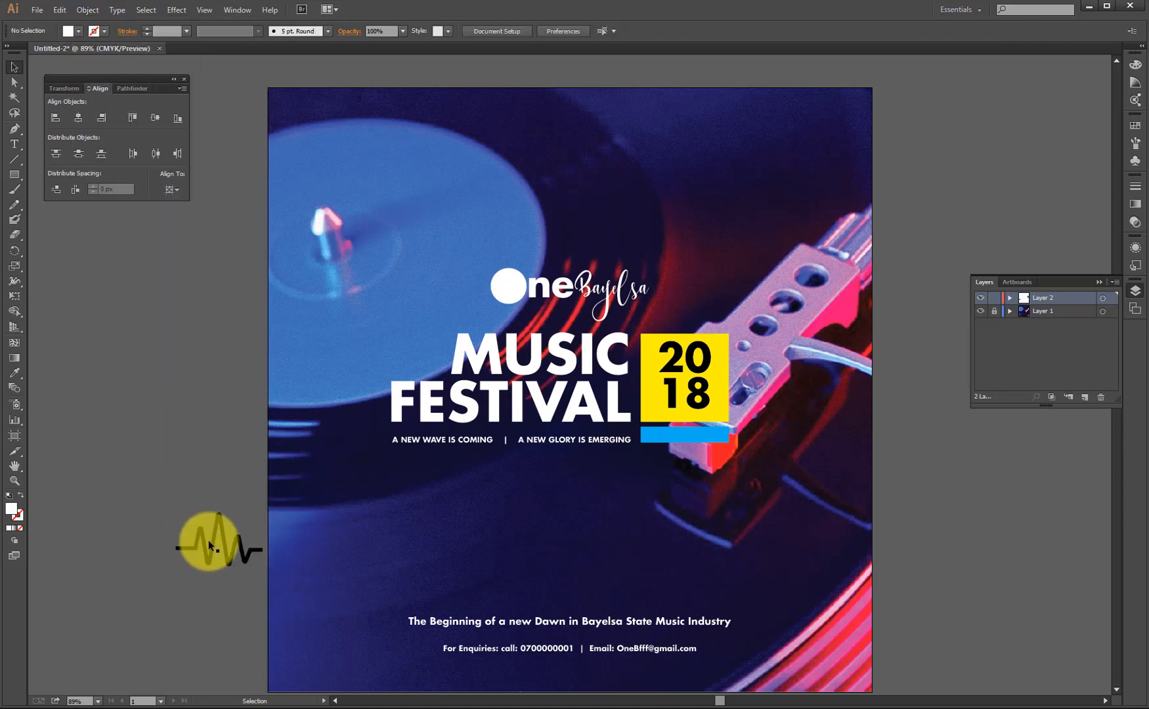
Move the soundwave icon to the artboard's horizontal centre below the tagline and fill it with white
{"action": "left_click_drag", "start_coordinate": [214, 536], "coordinate": [564, 493]}
{"action": "left_click", "coordinate": [78, 31]}
{"action": "left_click", "coordinate": [46, 88]}
{"action": "left_click", "coordinate": [209, 523]}
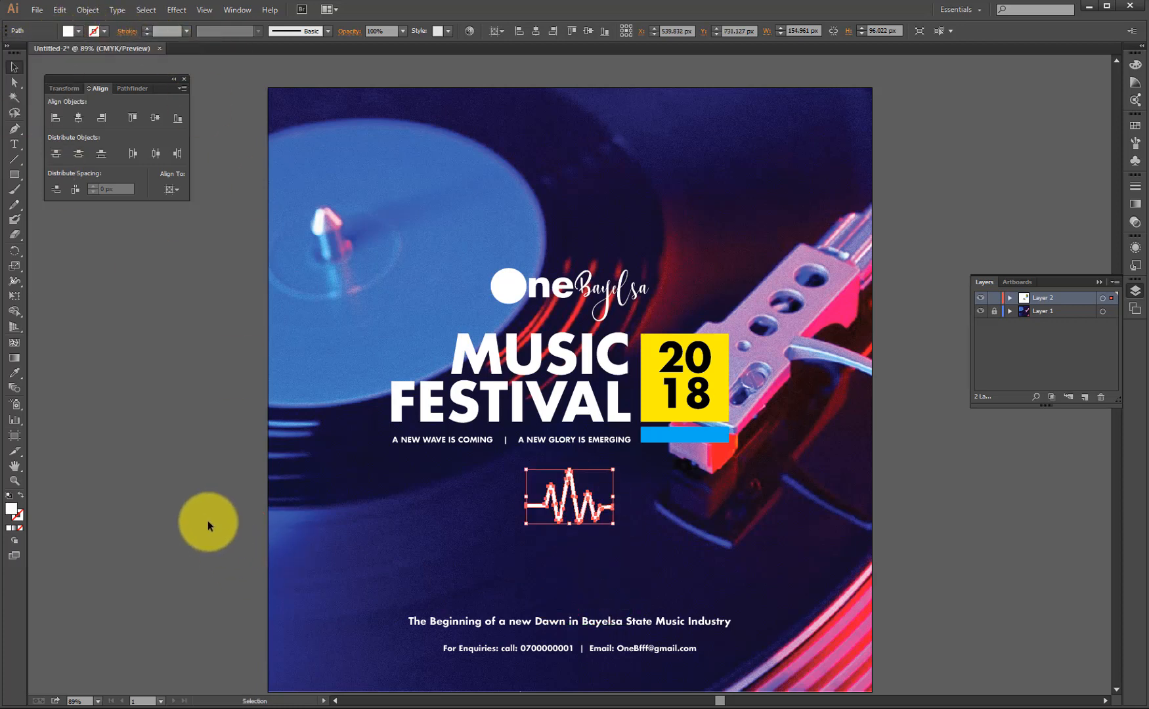
{"action": "left_click", "coordinate": [487, 506]}
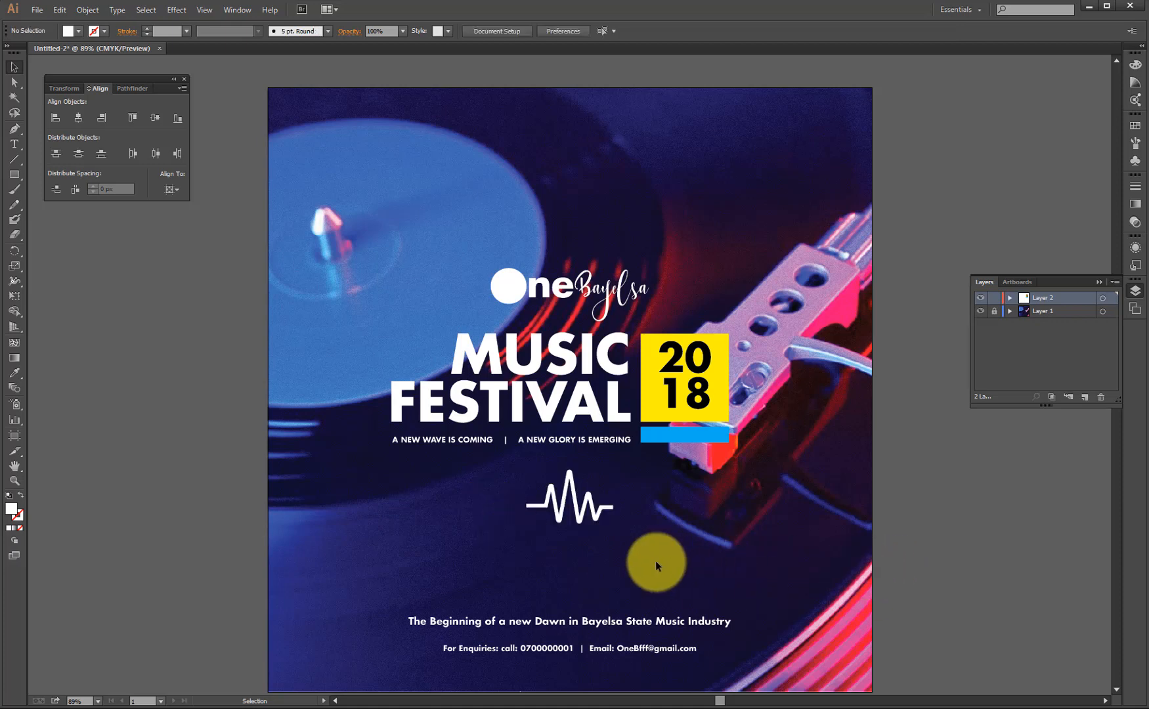
Shrink the soundwave icon to about 139 × 86 px and reposition it centred below the tagline
{"action": "left_click", "coordinate": [598, 520]}
{"action": "left_click", "coordinate": [352, 527]}
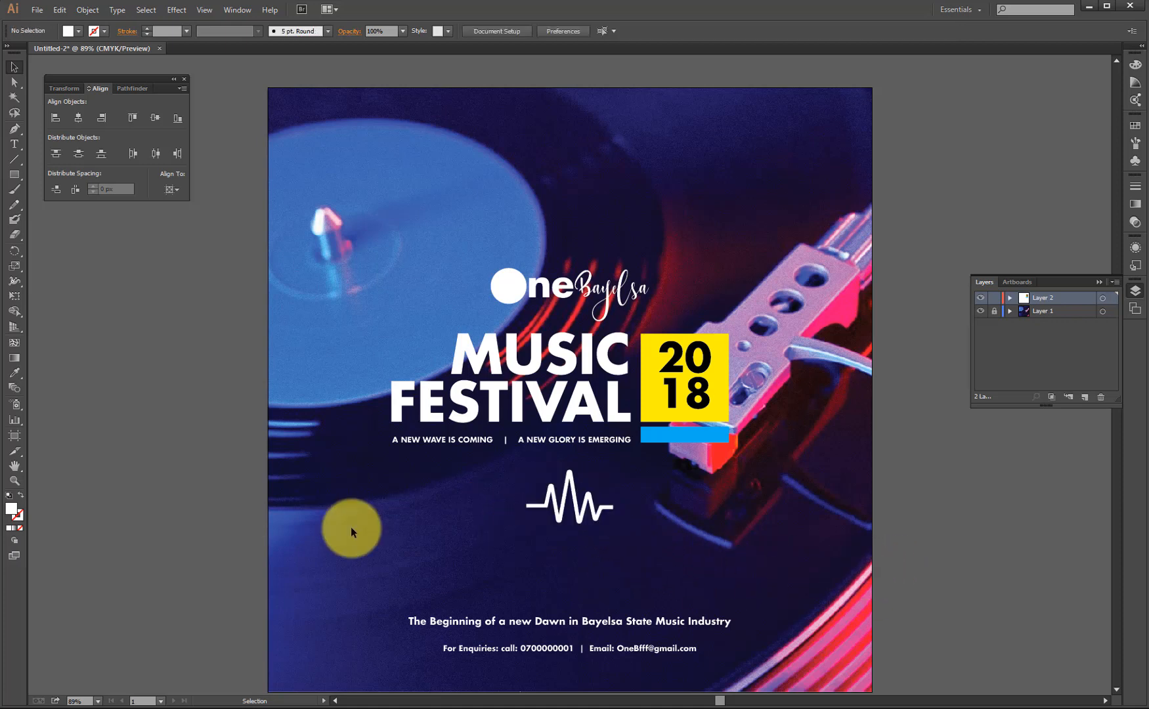
{"action": "left_click", "coordinate": [585, 517]}
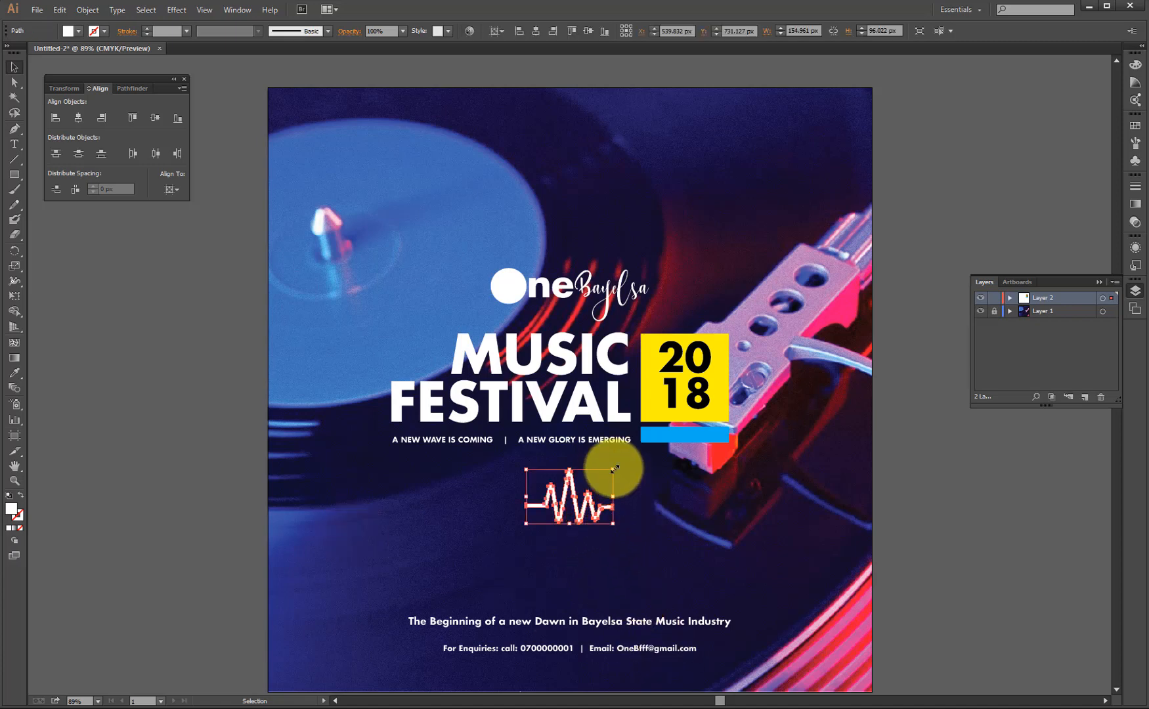
{"action": "left_click_drag", "start_coordinate": [614, 469], "coordinate": [571, 489]}
{"action": "left_click", "coordinate": [229, 533]}
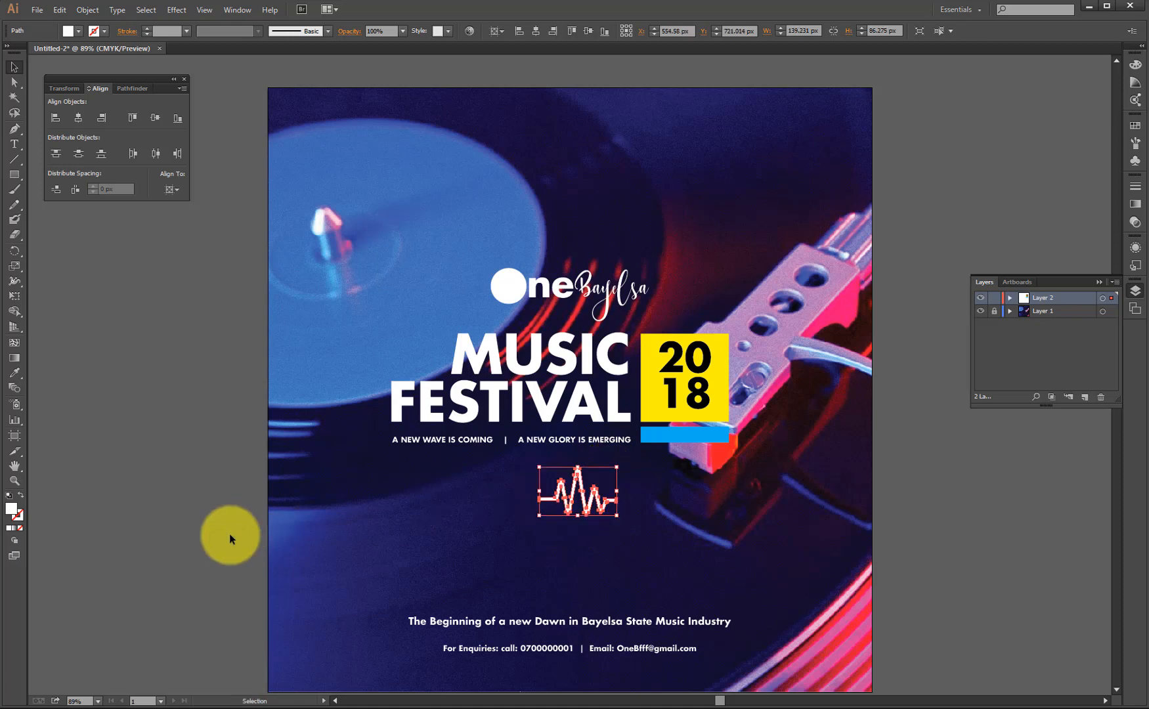
{"action": "left_click", "coordinate": [579, 486]}
{"action": "left_click_drag", "start_coordinate": [581, 485], "coordinate": [580, 488]}
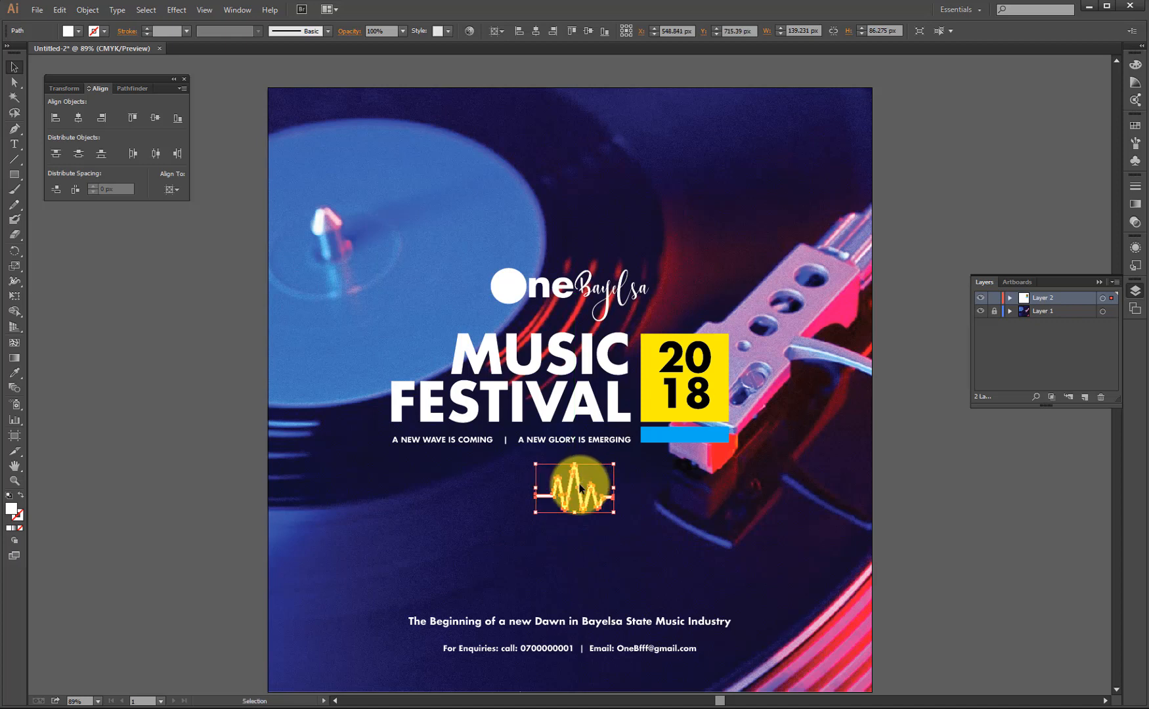
{"action": "left_click", "coordinate": [375, 487]}
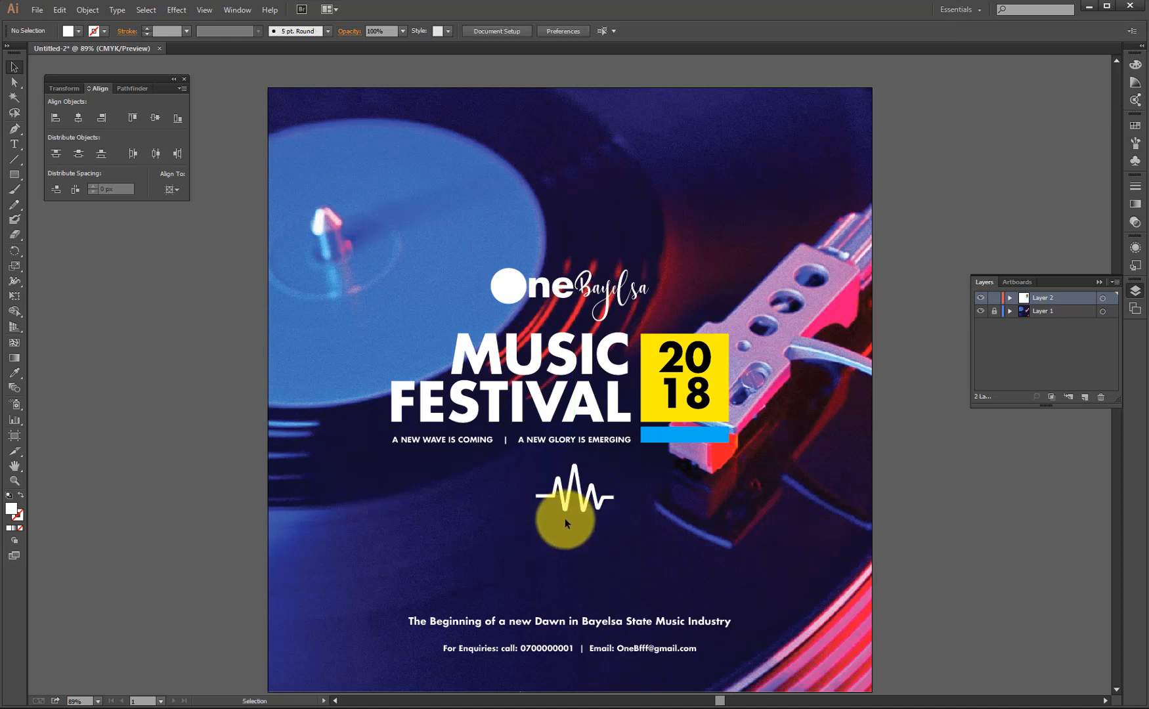
{"action": "left_click_drag", "start_coordinate": [570, 506], "coordinate": [568, 512]}
{"action": "left_click_drag", "start_coordinate": [499, 523], "coordinate": [499, 523]}
{"action": "left_click", "coordinate": [477, 524]}
Try to duplicate Artboard 1 beside the original, then delete the copy
{"action": "key", "text": "ctrl+minus"}
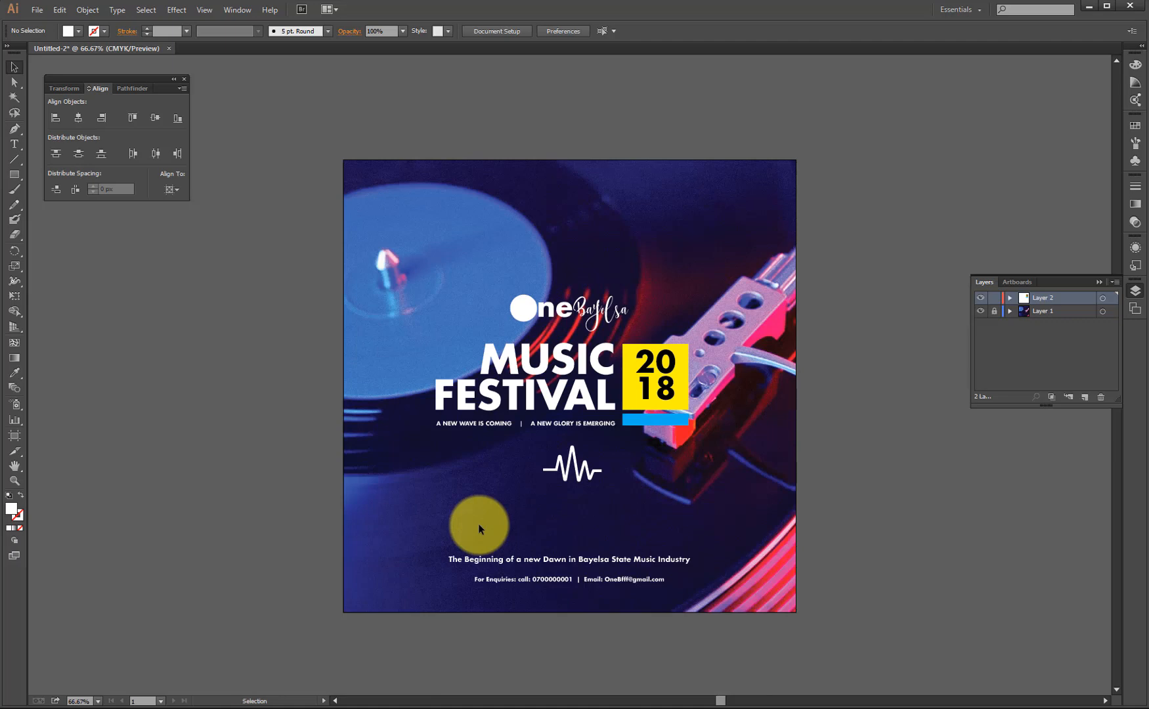
{"action": "key", "text": "space"}
{"action": "left_click_drag", "start_coordinate": [607, 403], "coordinate": [593, 408]}
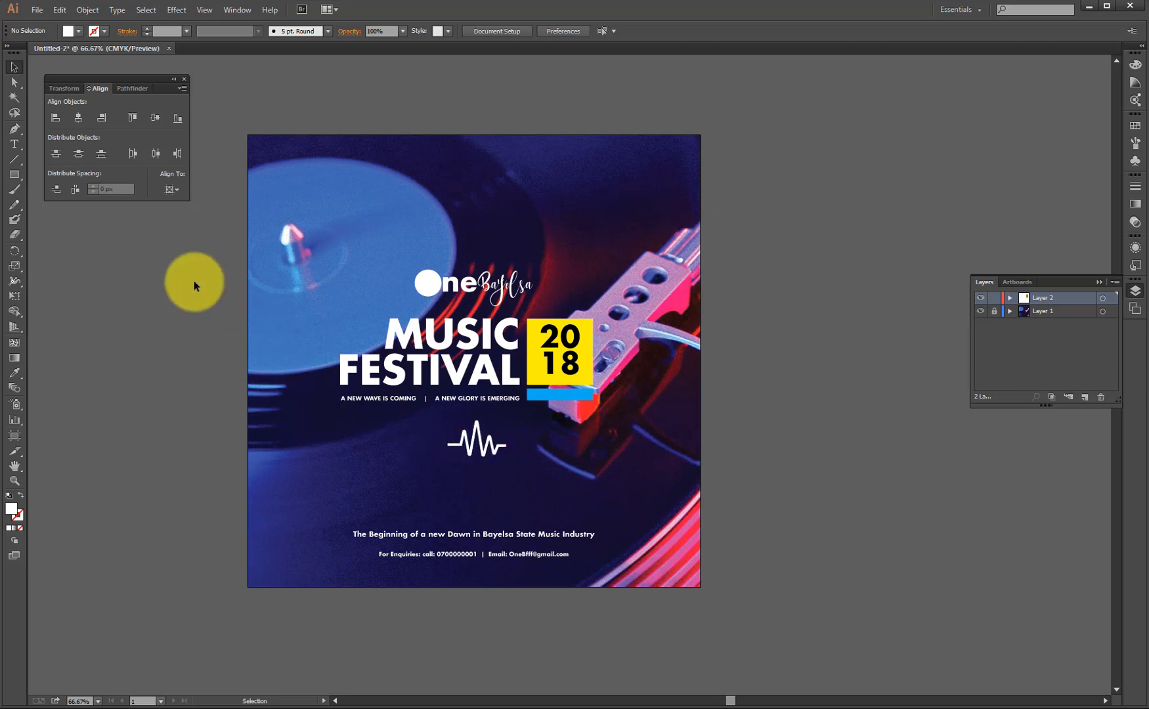
{"action": "left_click", "coordinate": [14, 437]}
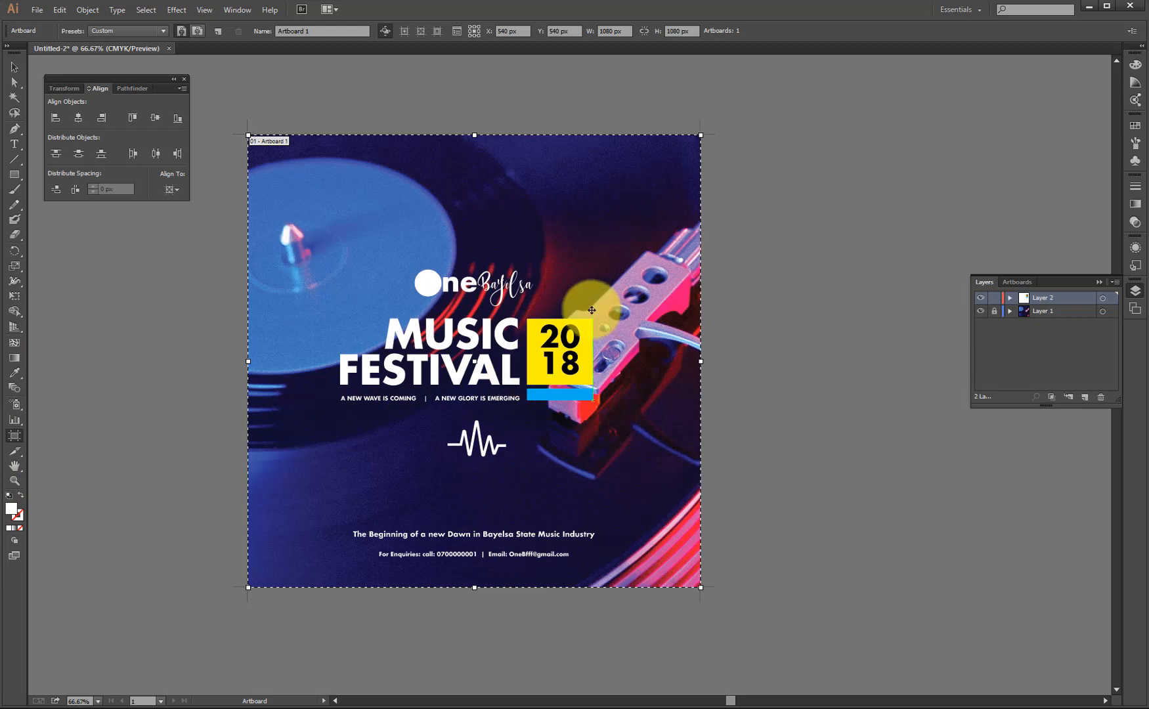
{"action": "left_click_drag", "start_coordinate": [523, 309], "coordinate": [930, 323]}
{"action": "left_click_drag", "start_coordinate": [931, 319], "coordinate": [941, 319]}
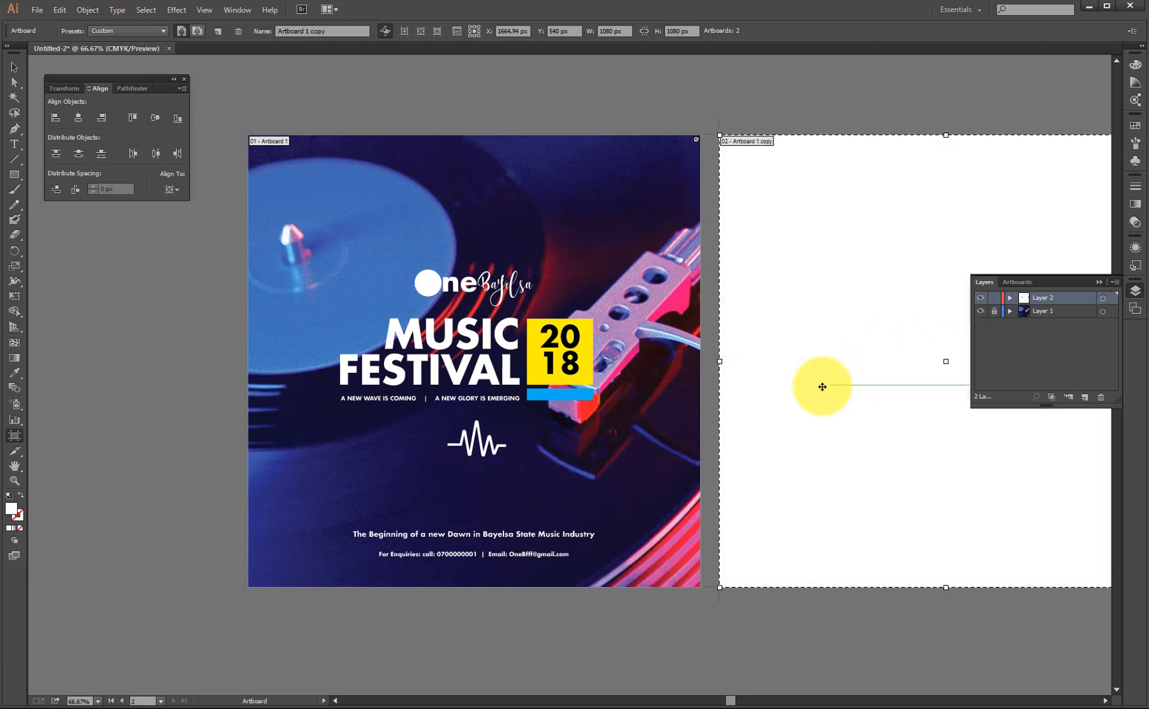
{"action": "key", "text": "space"}
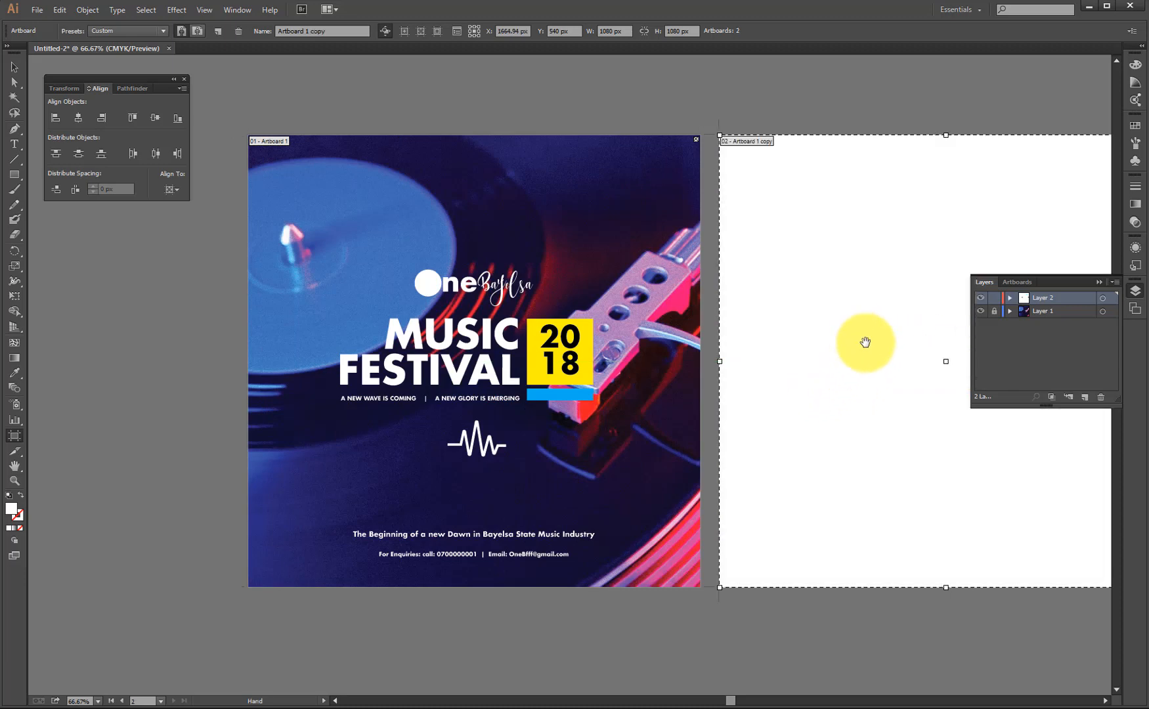
{"action": "key", "text": "Delete"}
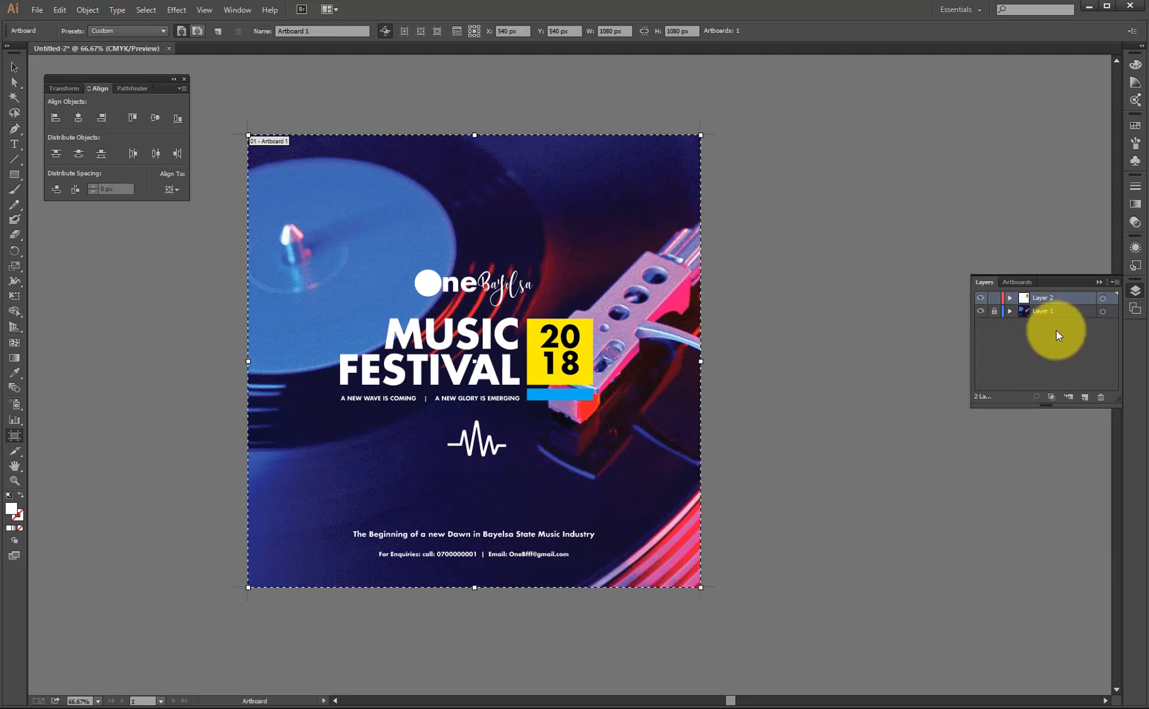
Unlock Layer 1 and duplicate Artboard 1 with all its artwork to the right of the original
{"action": "key", "text": "space"}
{"action": "left_click_drag", "start_coordinate": [663, 330], "coordinate": [531, 334]}
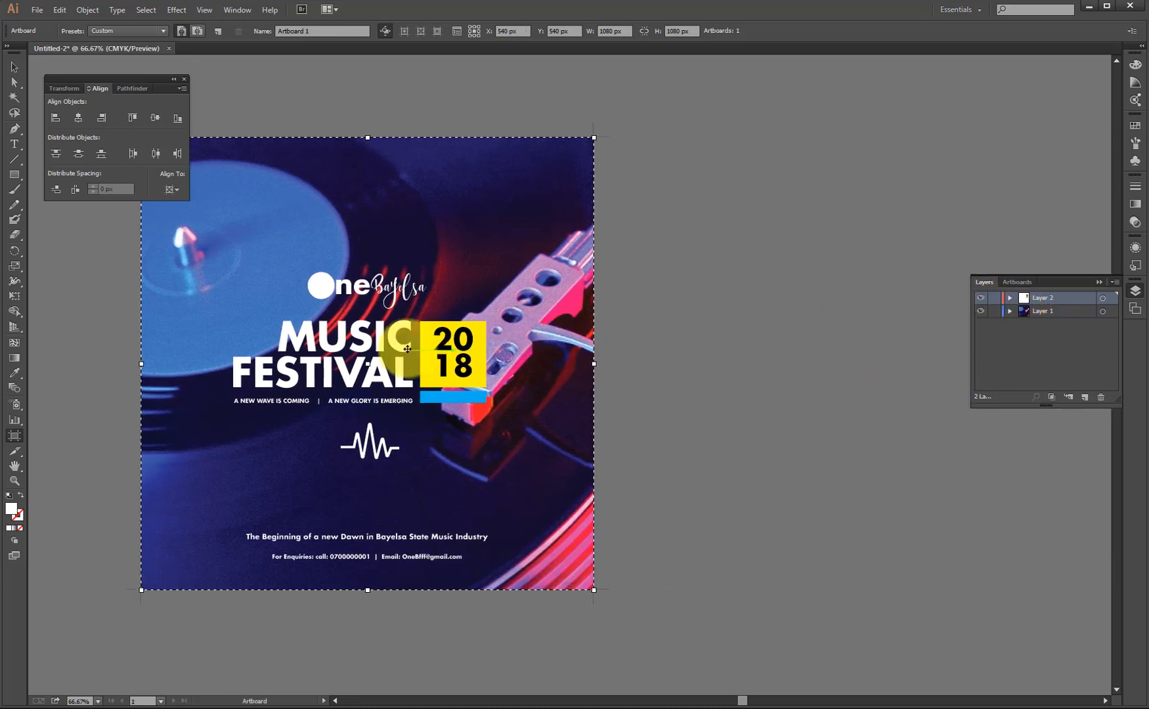
{"action": "left_click_drag", "start_coordinate": [407, 349], "coordinate": [835, 364]}
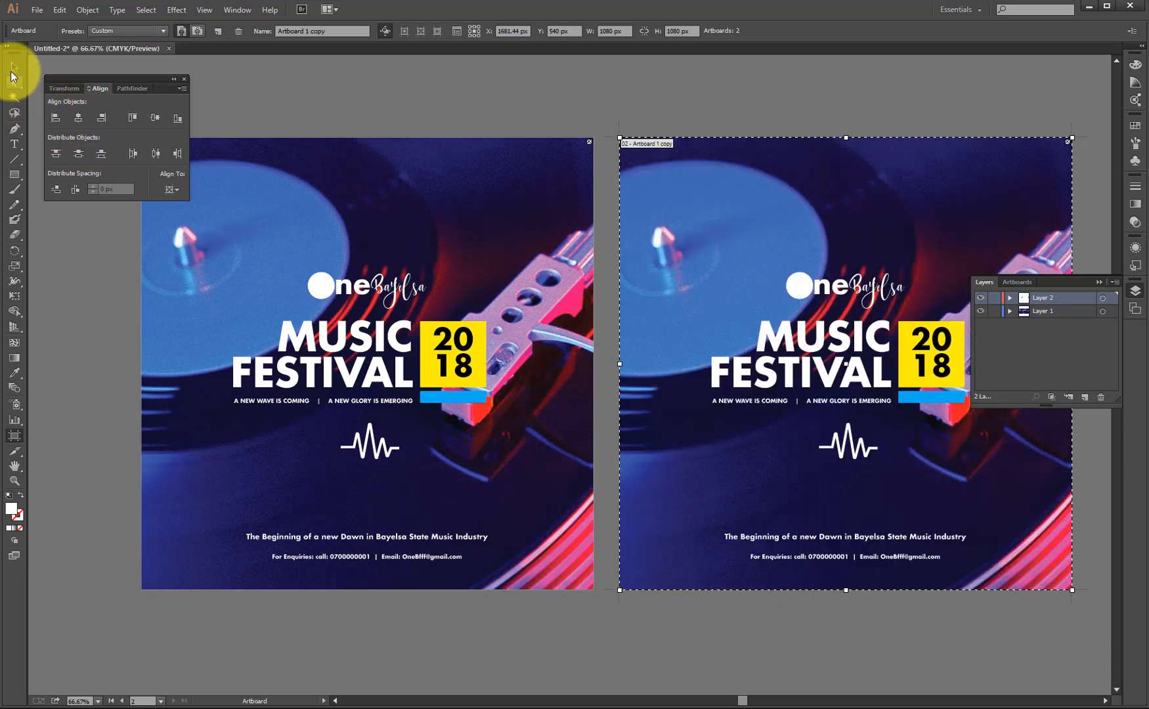
{"action": "left_click", "coordinate": [14, 67]}
Copy the second artboard's soundwave icon onto the logo's white circle and scale the copy to about 70 × 44 px
{"action": "left_click_drag", "start_coordinate": [802, 462], "coordinate": [674, 462]}
{"action": "left_click_drag", "start_coordinate": [789, 481], "coordinate": [745, 479]}
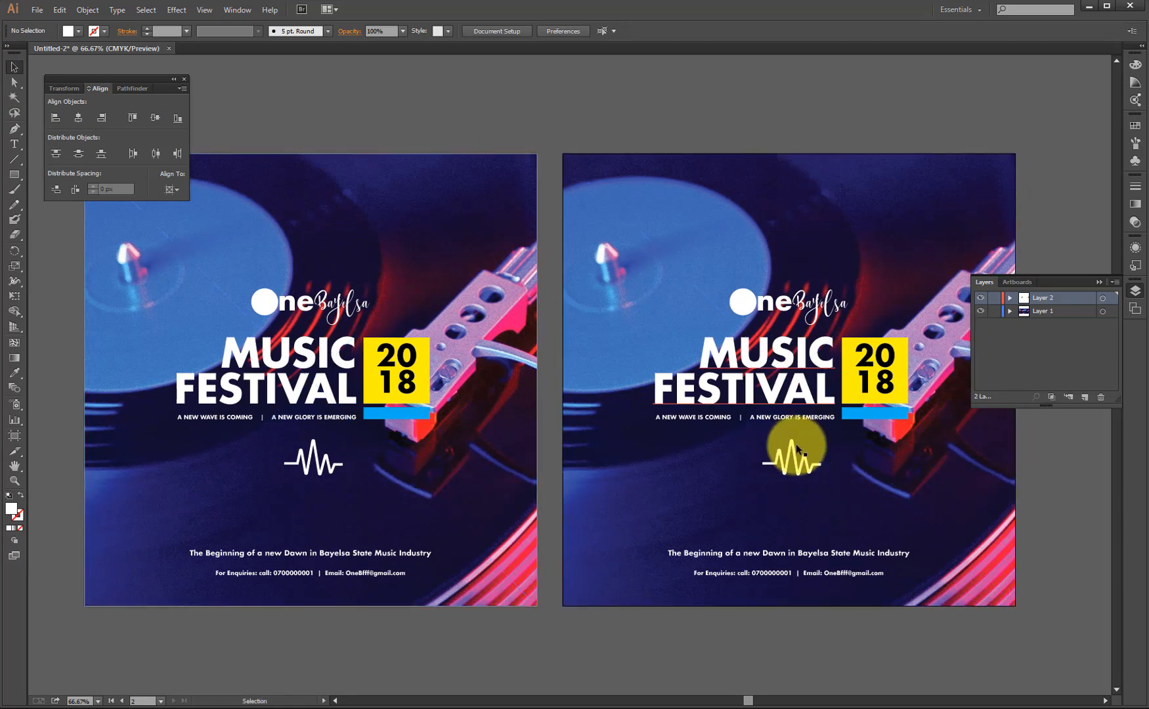
{"action": "left_click_drag", "start_coordinate": [796, 445], "coordinate": [750, 307]}
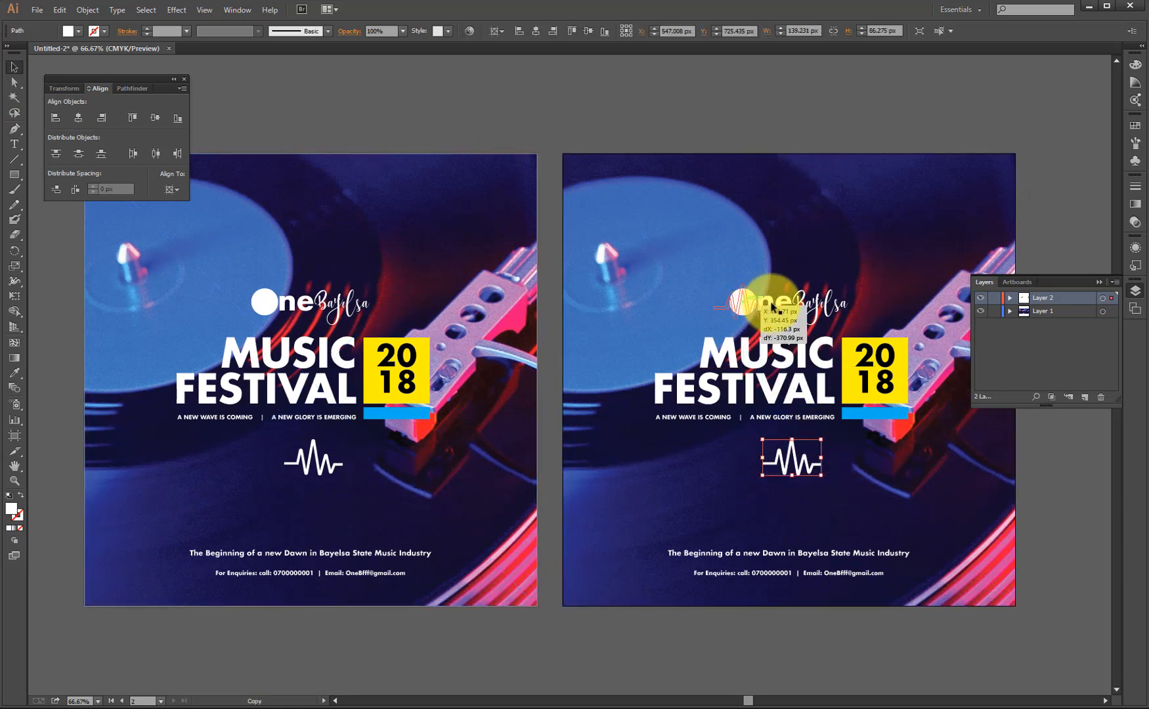
{"action": "left_click", "coordinate": [769, 283], "text": "shift"}
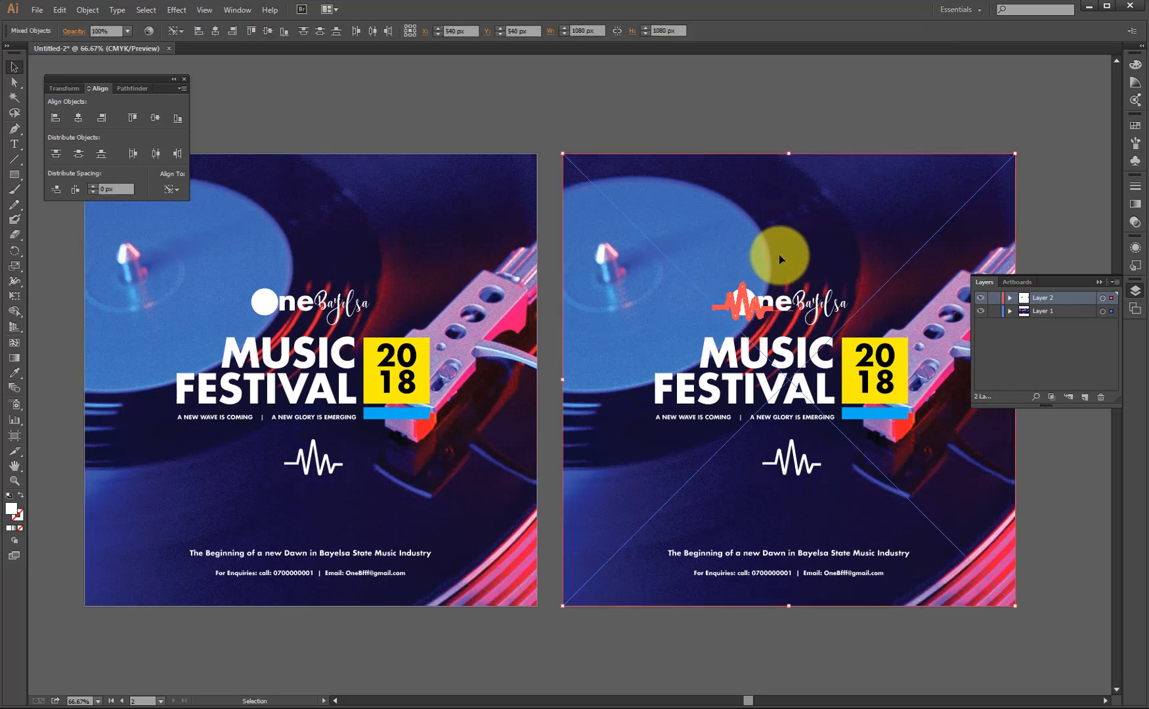
{"action": "left_click", "coordinate": [778, 254]}
{"action": "left_click", "coordinate": [804, 80]}
{"action": "left_click", "coordinate": [749, 318]}
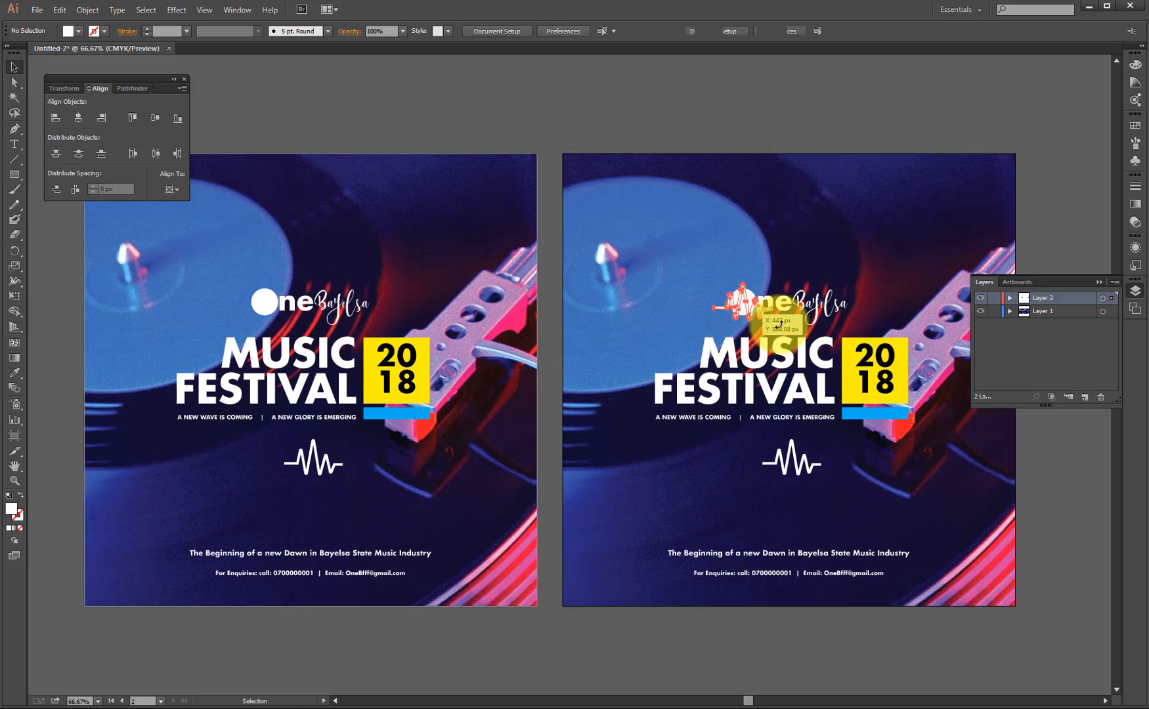
{"action": "left_click_drag", "start_coordinate": [758, 313], "coordinate": [754, 310]}
{"action": "left_click_drag", "start_coordinate": [656, 212], "coordinate": [850, 385]}
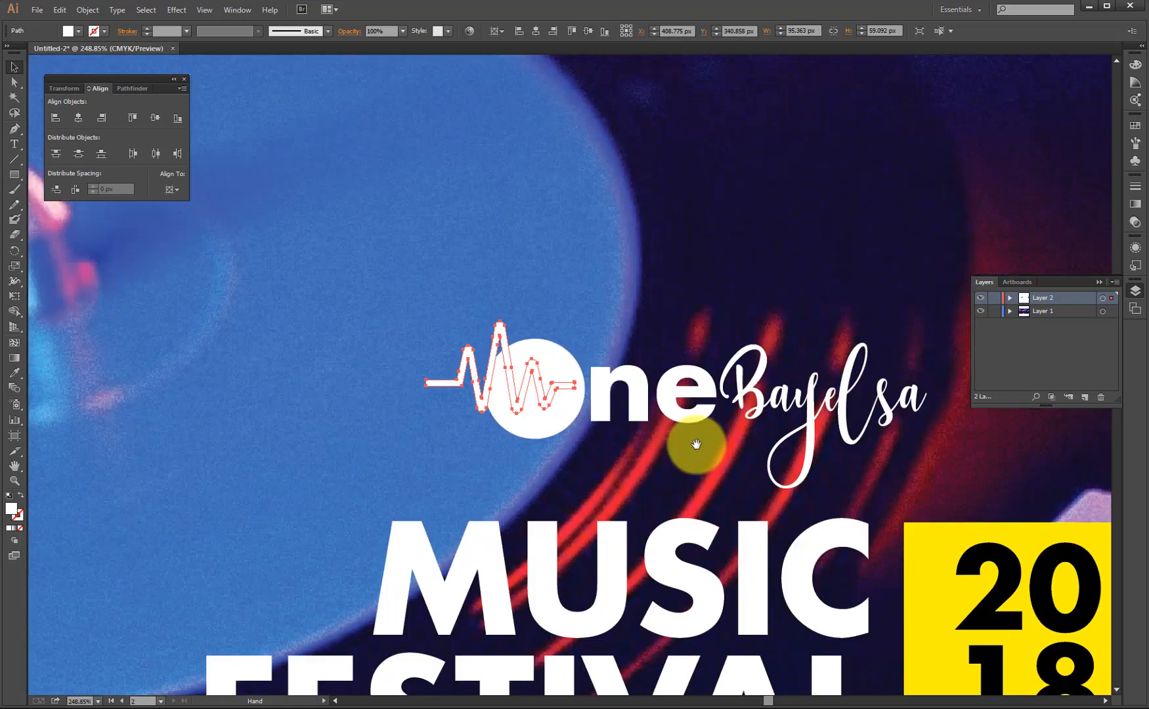
{"action": "mouse_move", "coordinate": [539, 389]}
{"action": "left_mouse_down"}
{"action": "mouse_move", "coordinate": [603, 424]}
{"action": "mouse_move", "coordinate": [559, 398]}
{"action": "left_mouse_up"}
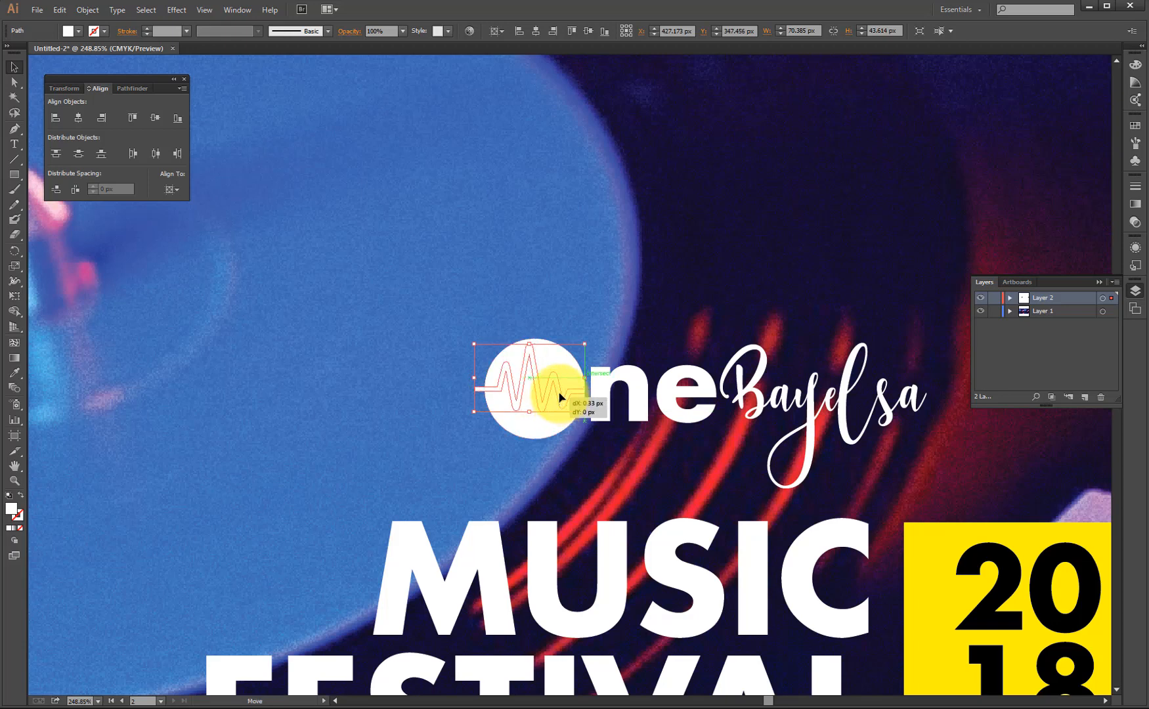
Ungroup the logo on the second artboard so its white circle can be selected separately
{"action": "left_click", "coordinate": [539, 334]}
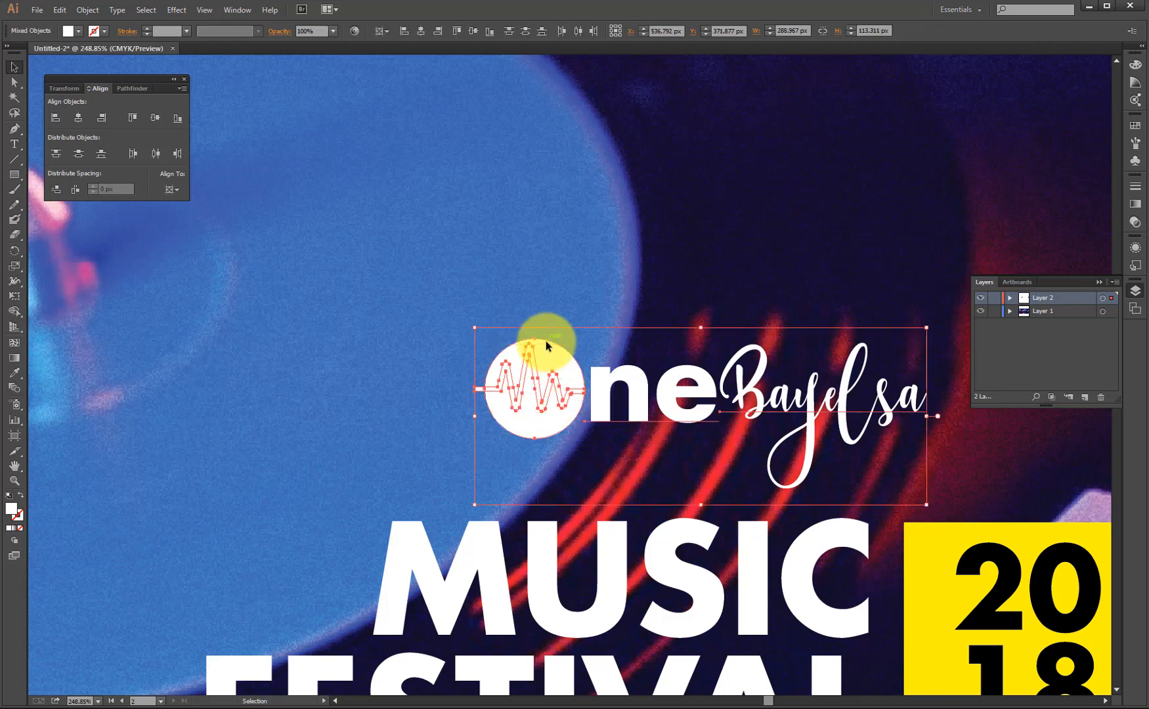
{"action": "left_click", "coordinate": [721, 377]}
{"action": "left_click", "coordinate": [89, 12]}
{"action": "left_click", "coordinate": [128, 71]}
{"action": "left_click", "coordinate": [719, 210]}
Move the small soundwave copy down 4 px within the logo's white circle
{"action": "left_click", "coordinate": [473, 390]}
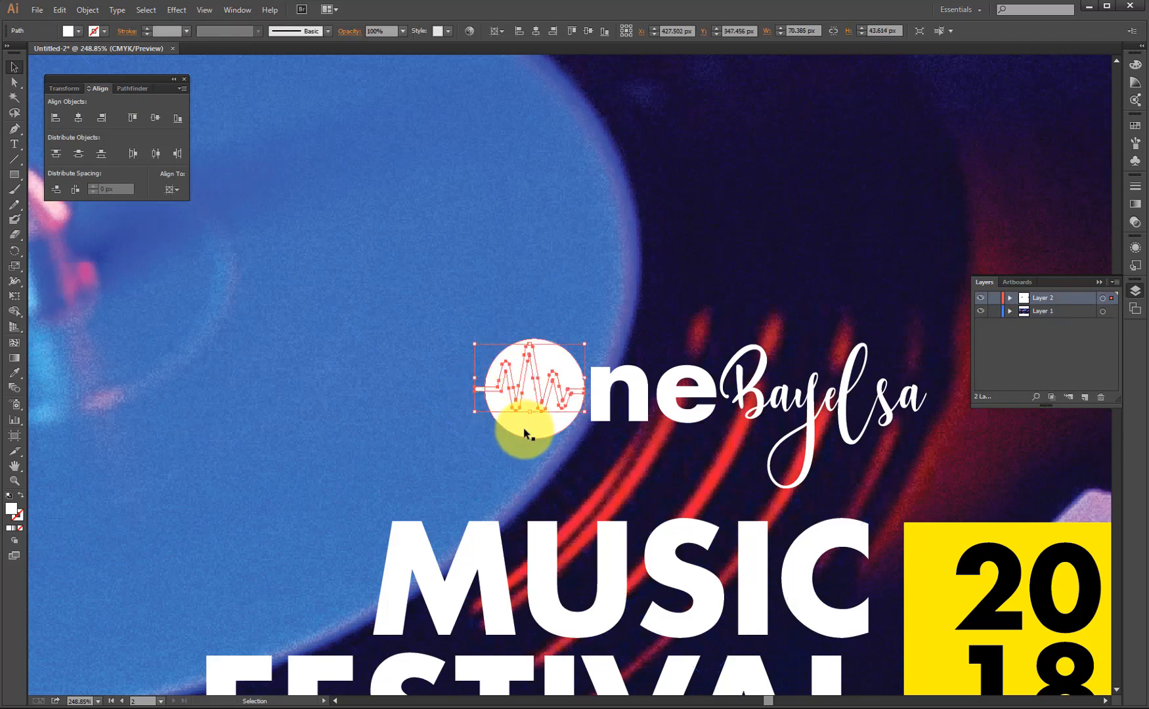
{"action": "key", "text": "Down"}
{"action": "key", "text": "Down"}
{"action": "key", "text": "Down"}
{"action": "key", "text": "Down"}
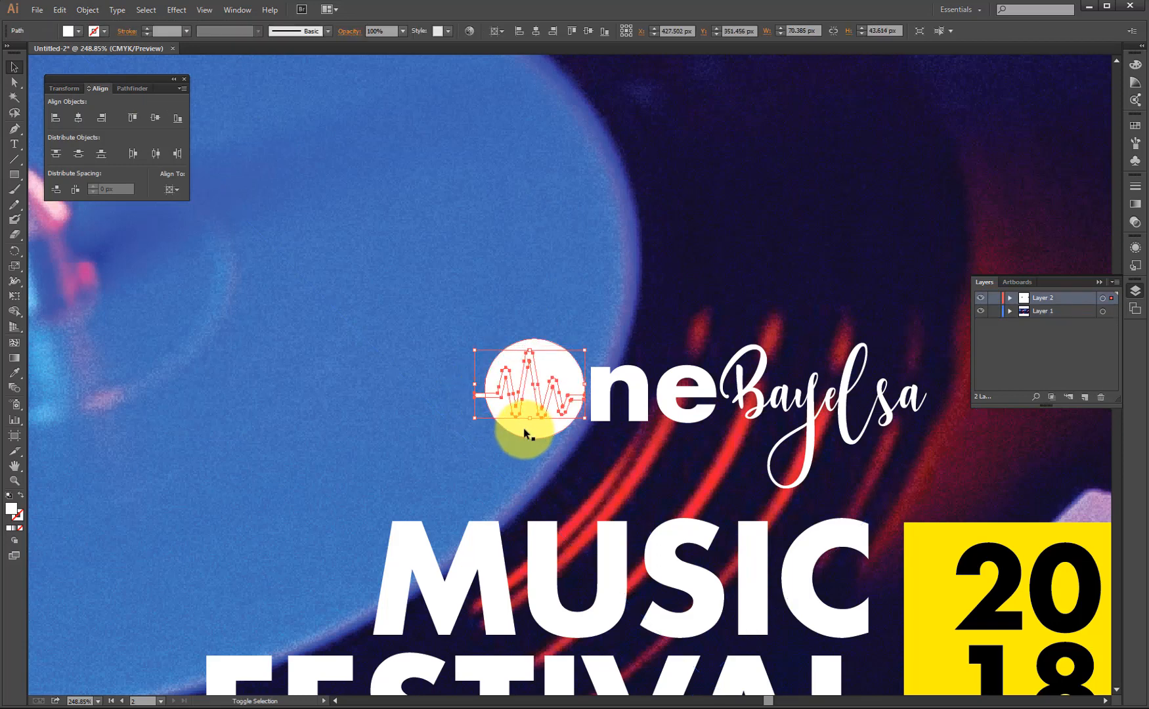
Cut the small soundwave out of the logo's white circle with the Minus Front shape mode
{"action": "left_click", "coordinate": [526, 434], "text": "shift"}
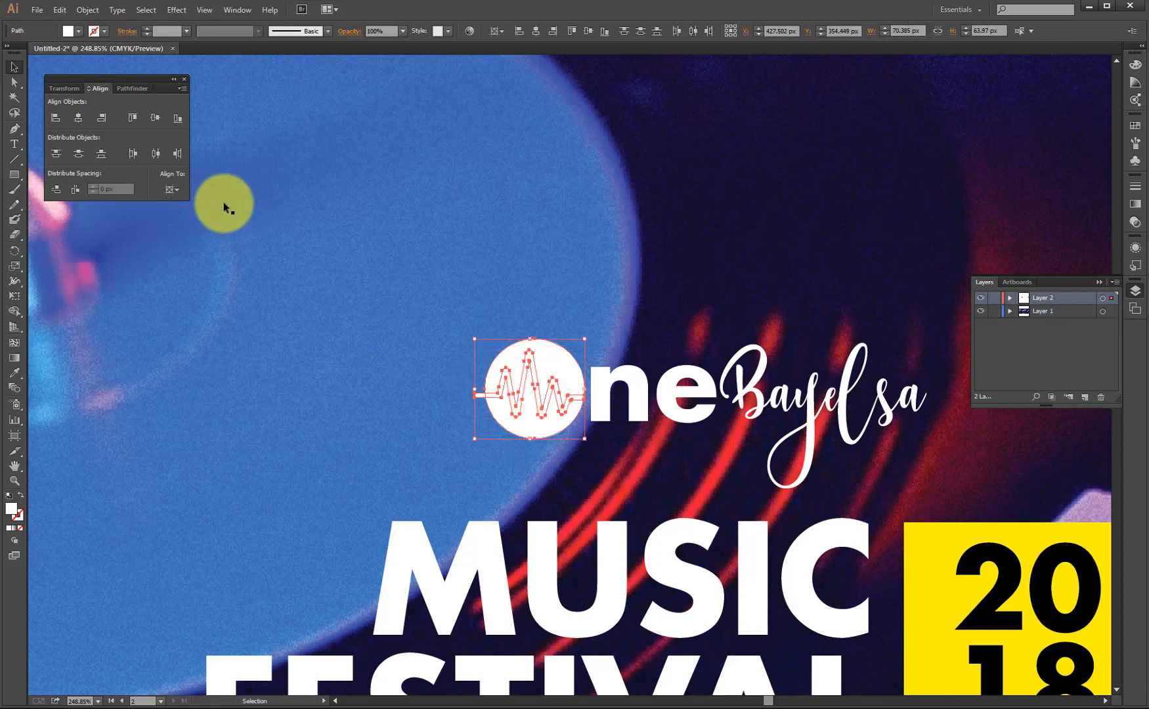
{"action": "left_click", "coordinate": [68, 88]}
{"action": "left_click", "coordinate": [131, 88]}
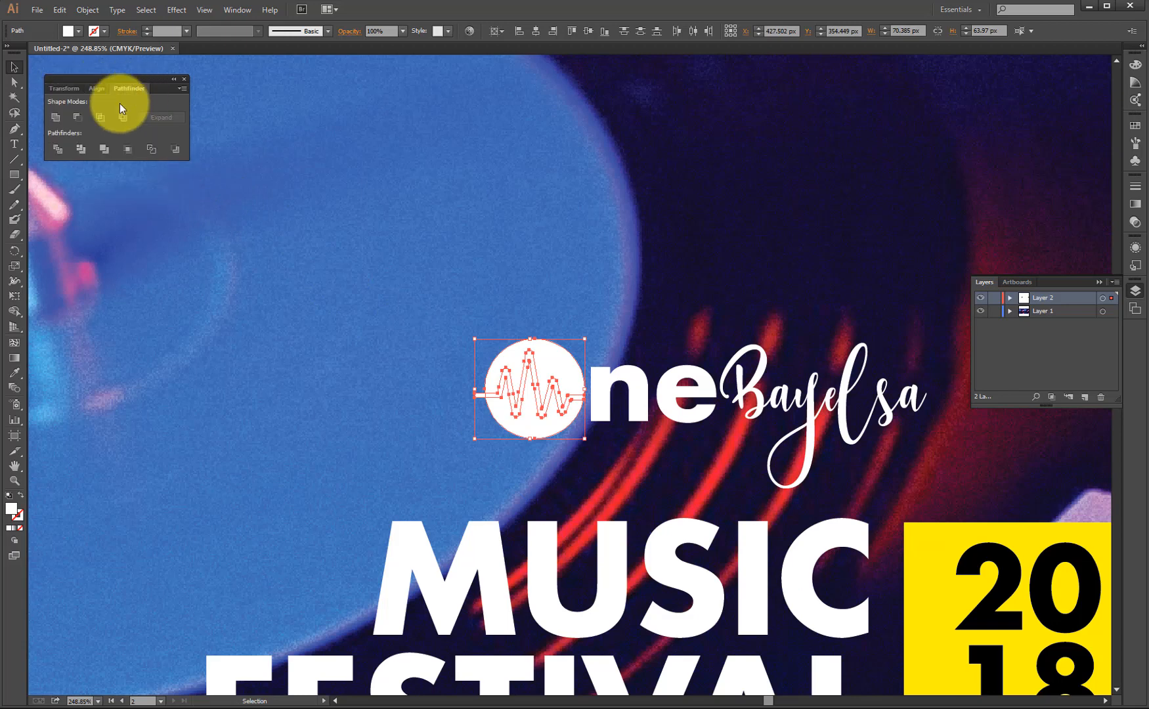
{"action": "left_click", "coordinate": [75, 118]}
{"action": "left_click", "coordinate": [302, 228]}
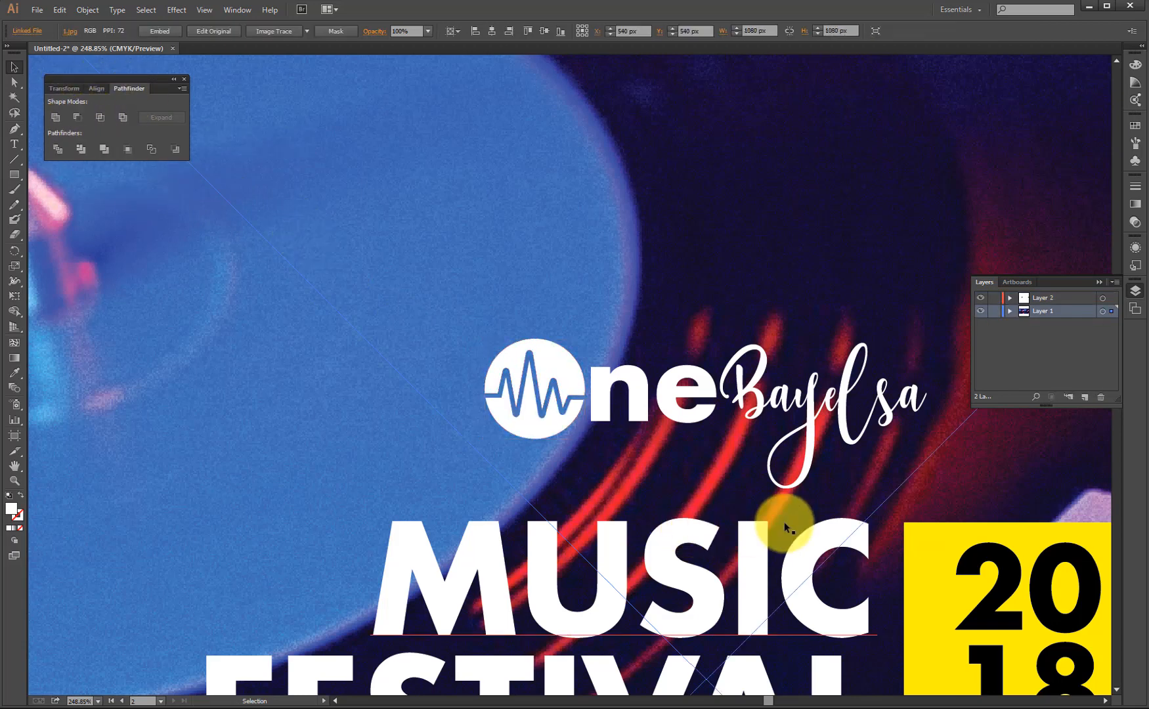
Try deleting the soundwave icon below the tagline on the second artboard, then undo the deletion
{"action": "key", "text": "ctrl+1"}
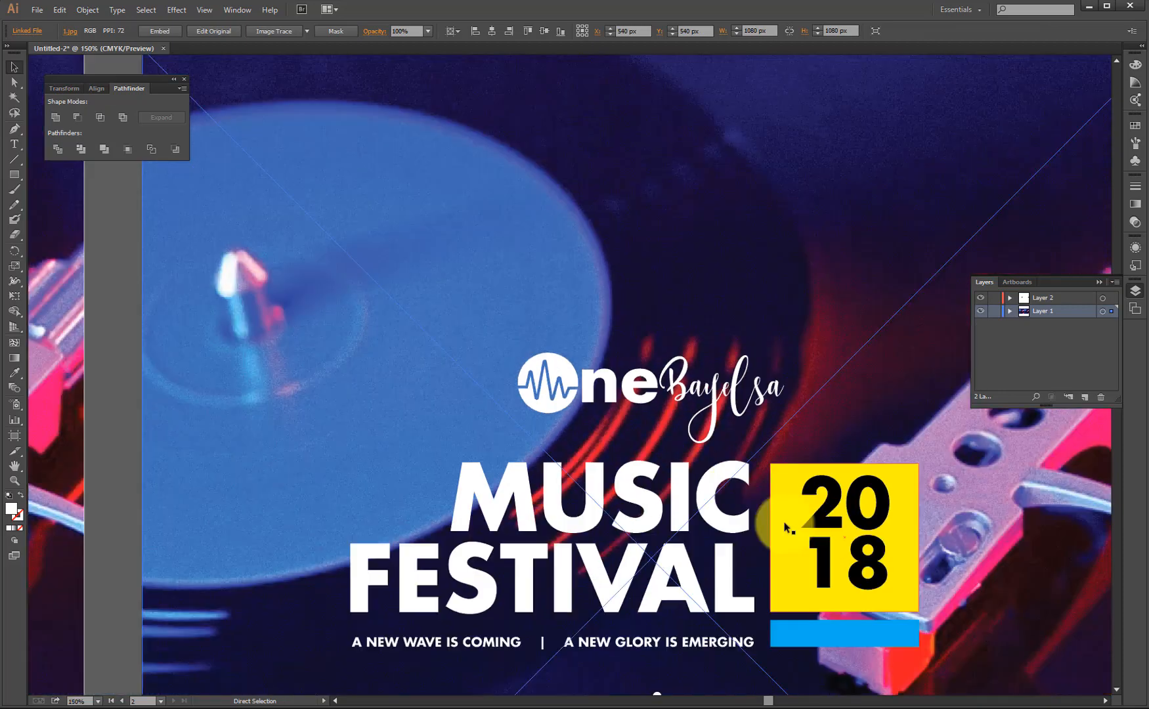
{"action": "key", "text": "ctrl+minus"}
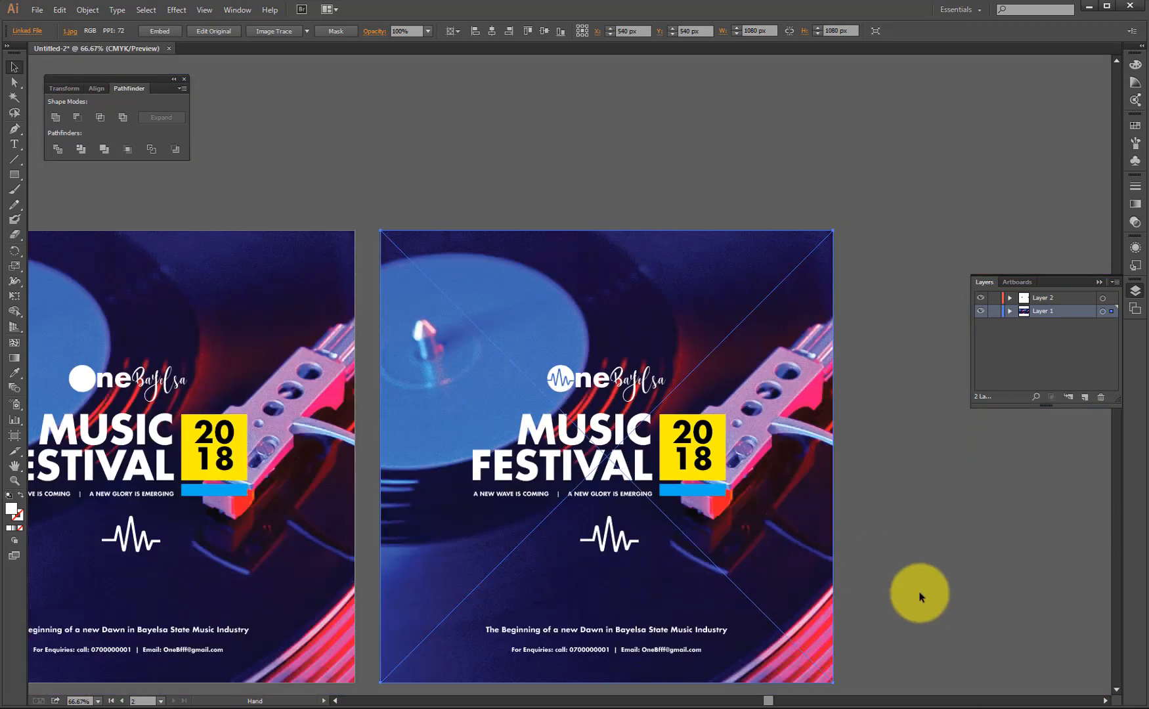
{"action": "left_click", "coordinate": [936, 516]}
{"action": "left_click_drag", "start_coordinate": [321, 489], "coordinate": [447, 436]}
{"action": "left_click", "coordinate": [728, 484]}
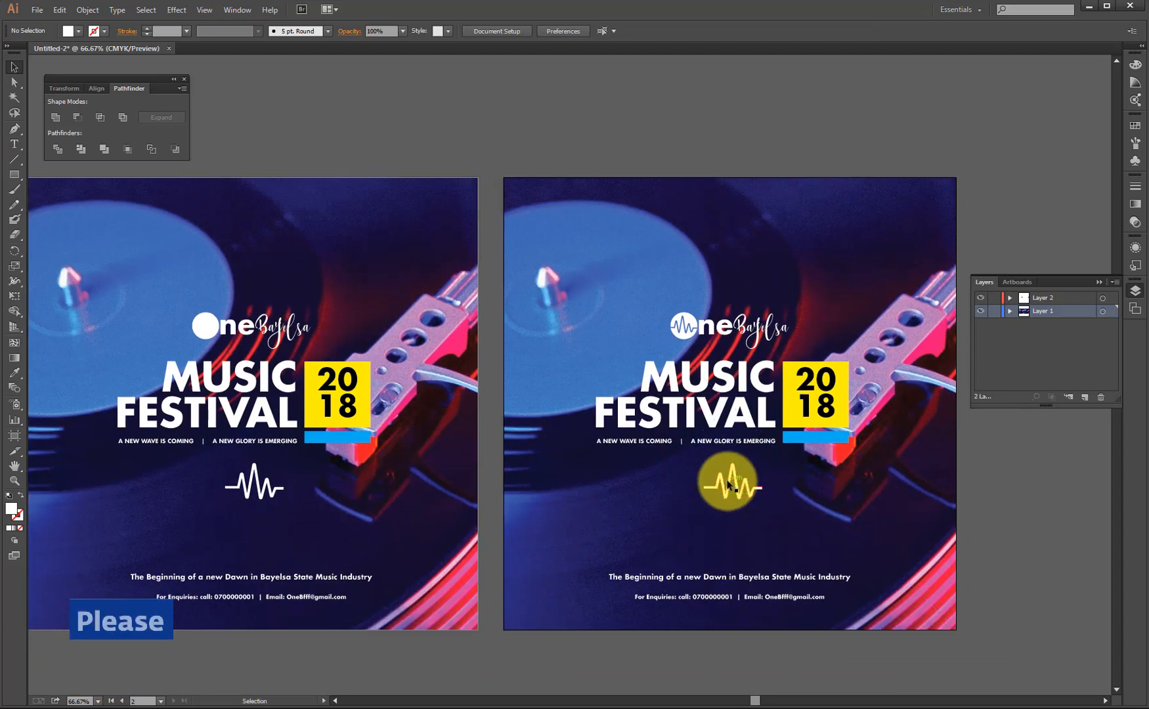
{"action": "key", "text": "Delete"}
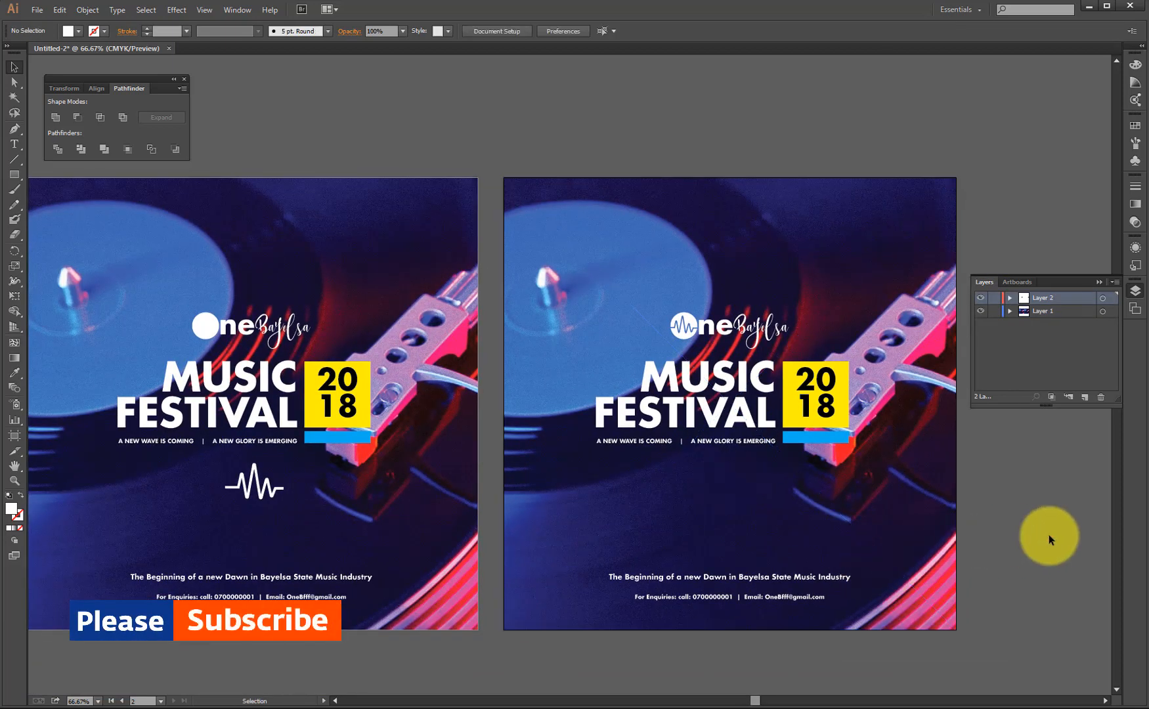
{"action": "key", "text": "ctrl+z"}
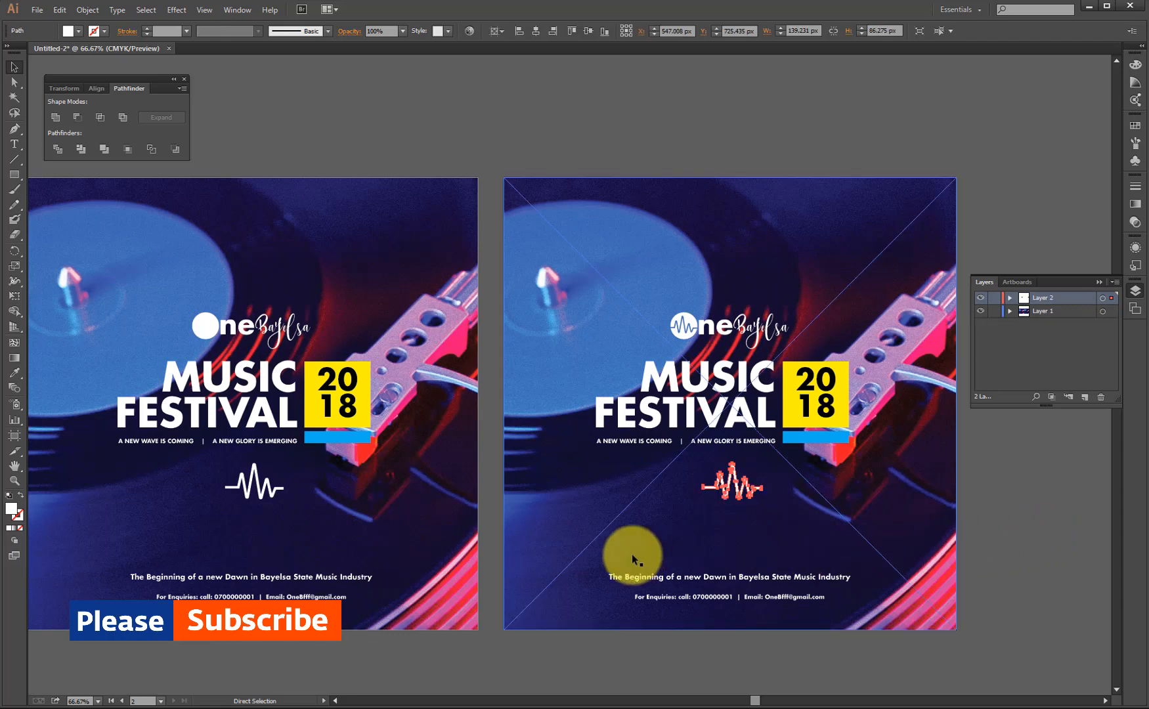
{"action": "left_click", "coordinate": [501, 547]}
{"action": "left_click_drag", "start_coordinate": [569, 460], "coordinate": [641, 479]}
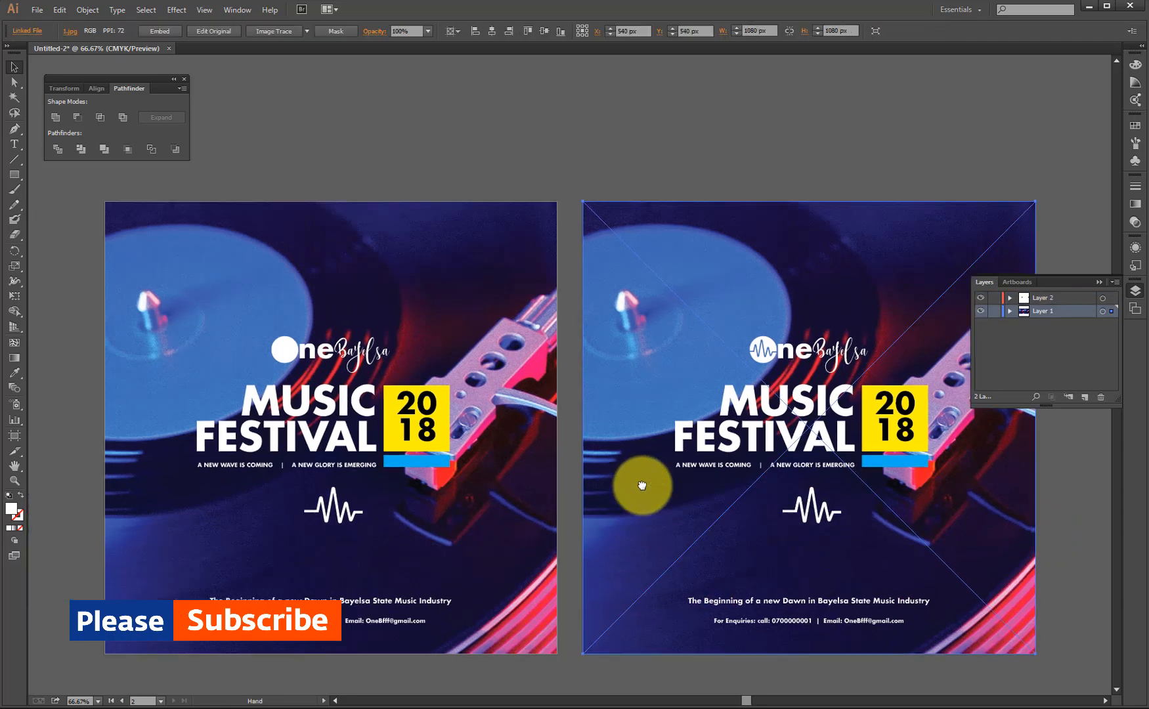
{"action": "left_click_drag", "start_coordinate": [741, 474], "coordinate": [579, 452]}
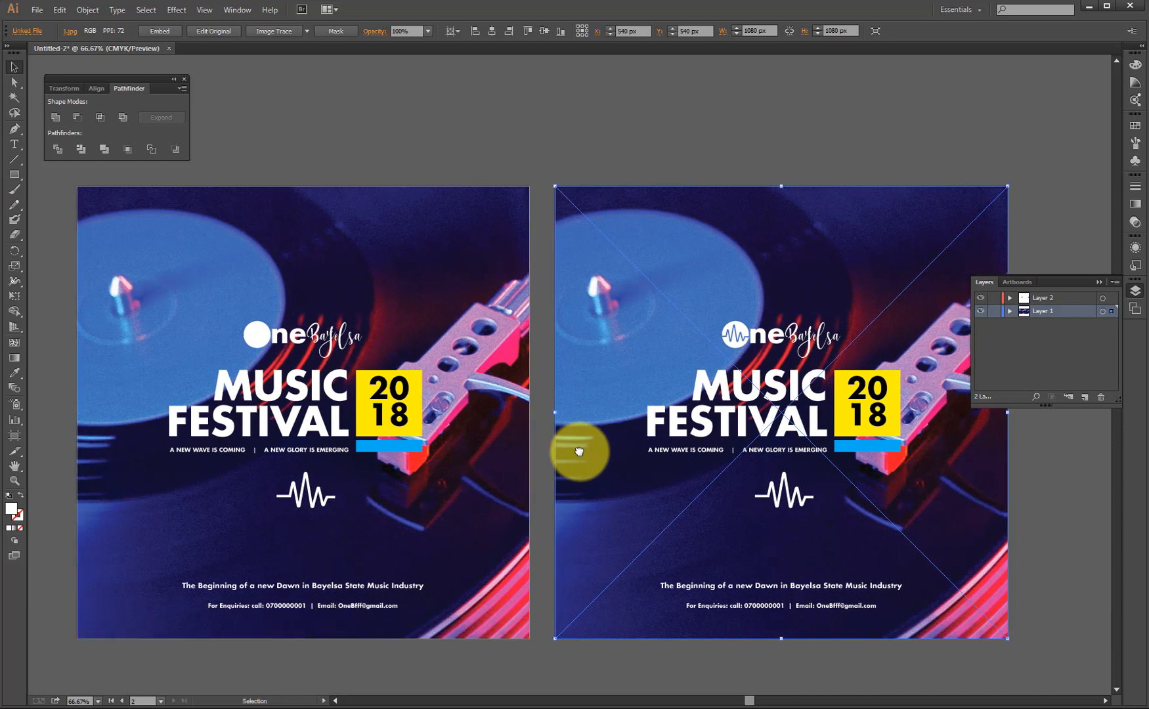